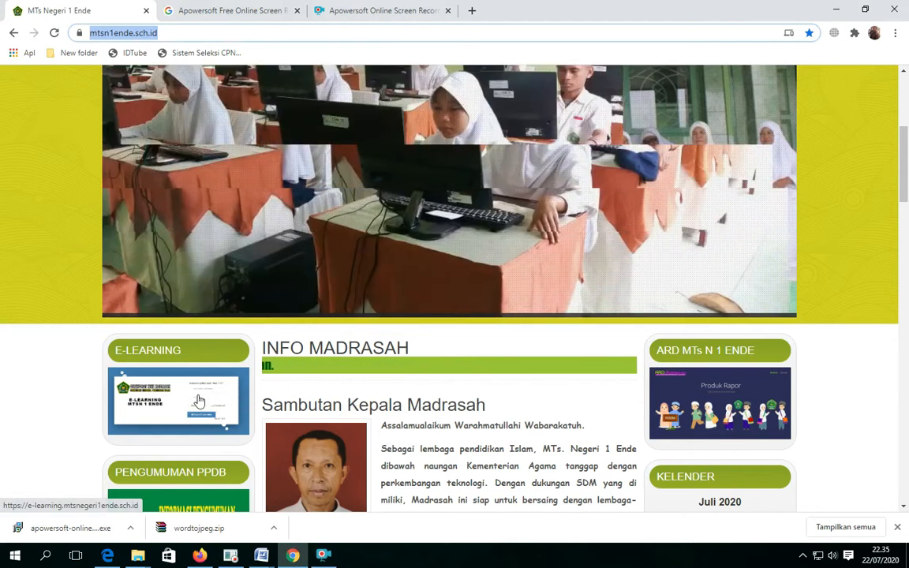
Step: Open the E-Learning site from the school homepage and log in with the prefilled account credentials
click(163, 387)
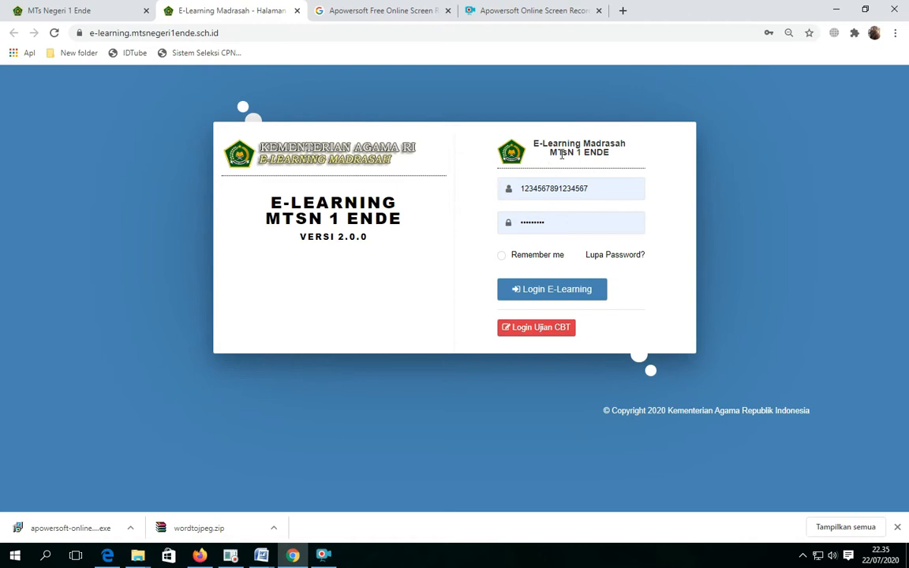
click(592, 188)
double_click(555, 188)
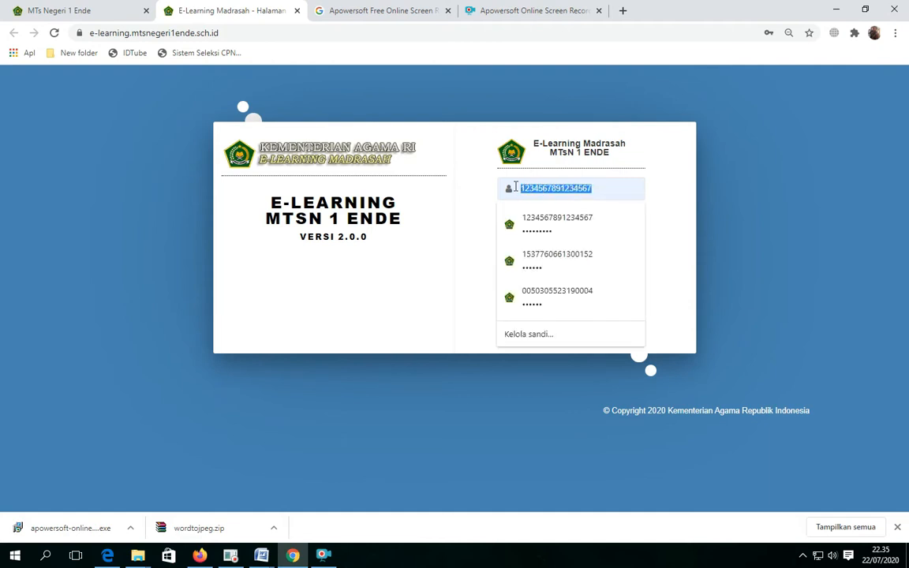
click(451, 191)
drag(559, 224, 514, 224)
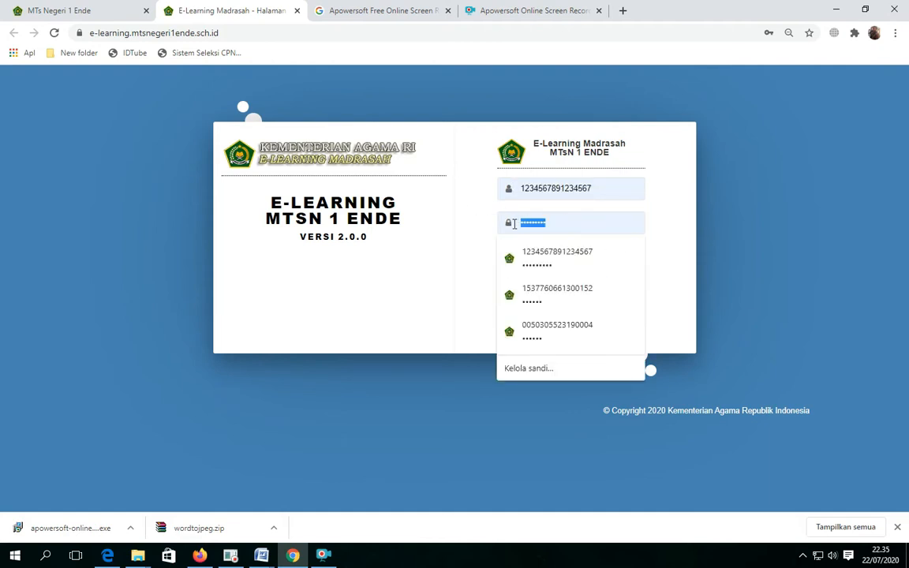
click(409, 228)
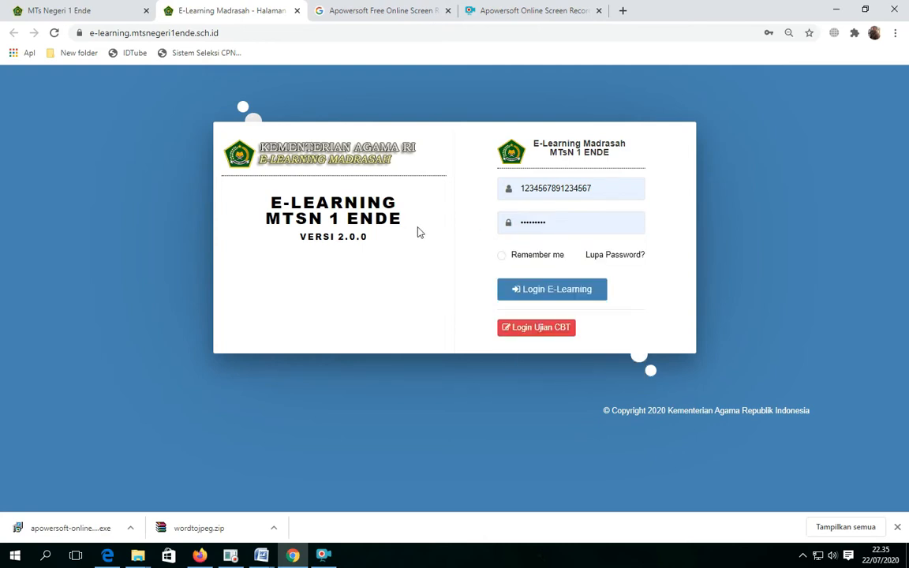
click(580, 295)
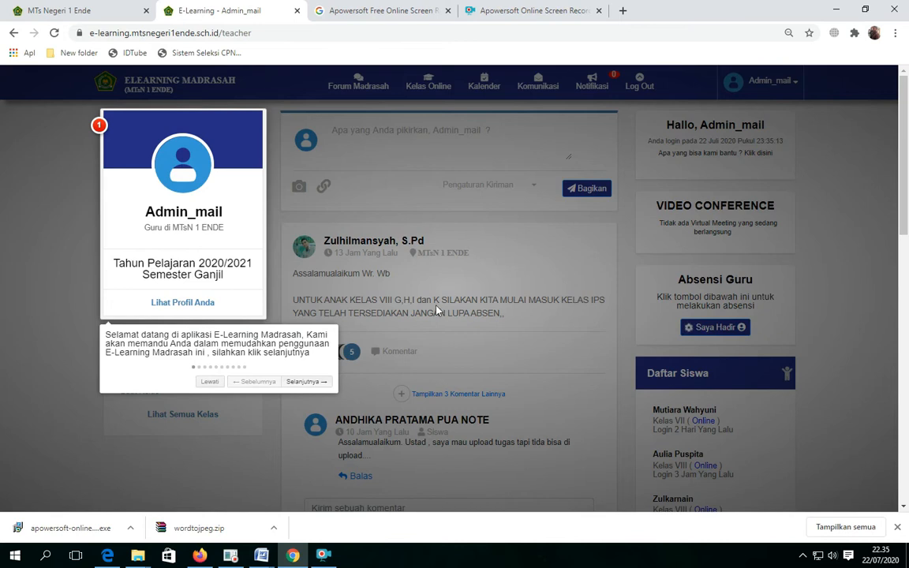
Step: Skip the introductory tour and start a new online class for Kelas VII, rombel VII A
click(210, 382)
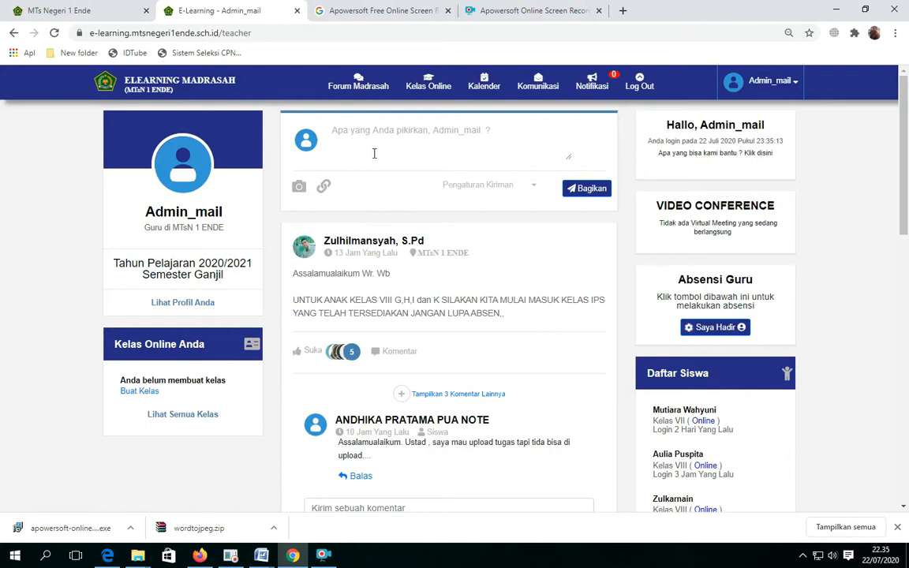
click(426, 83)
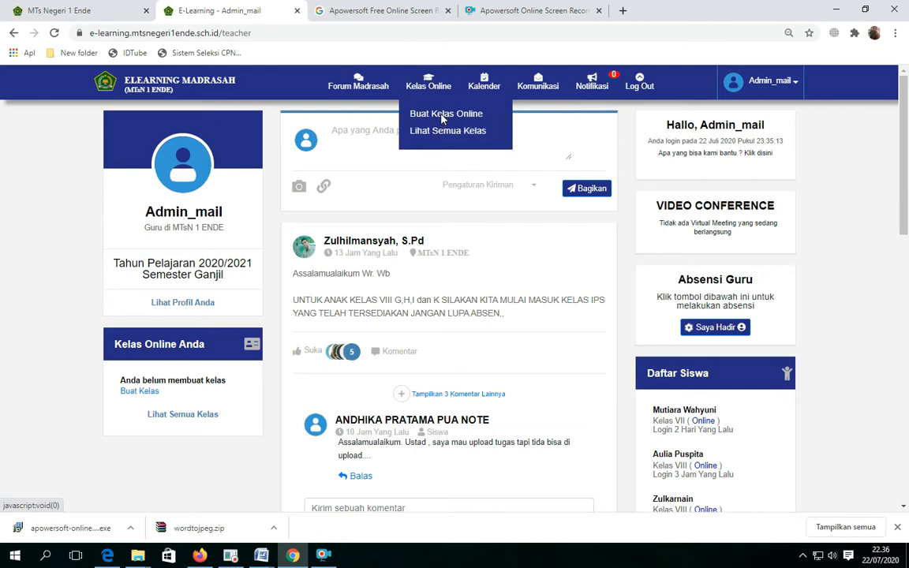
click(442, 117)
click(454, 136)
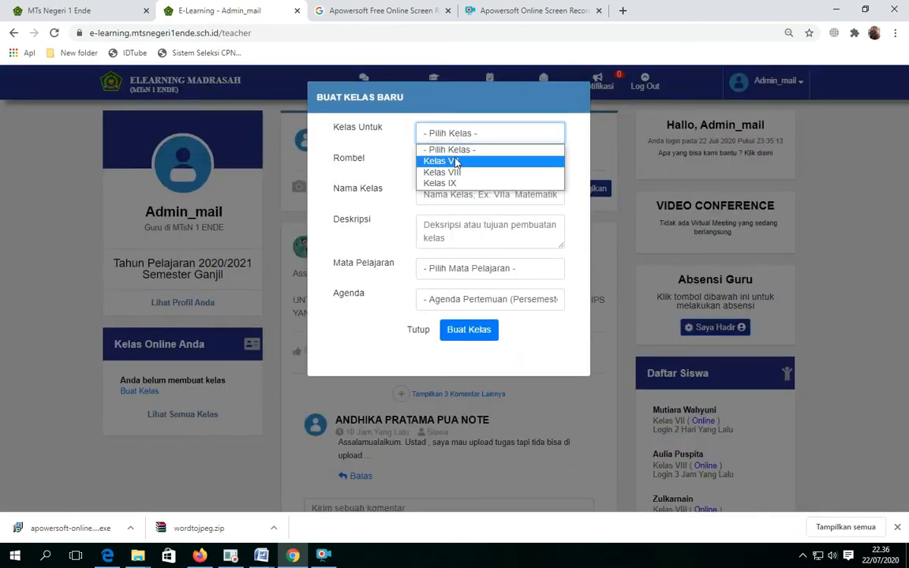
click(457, 162)
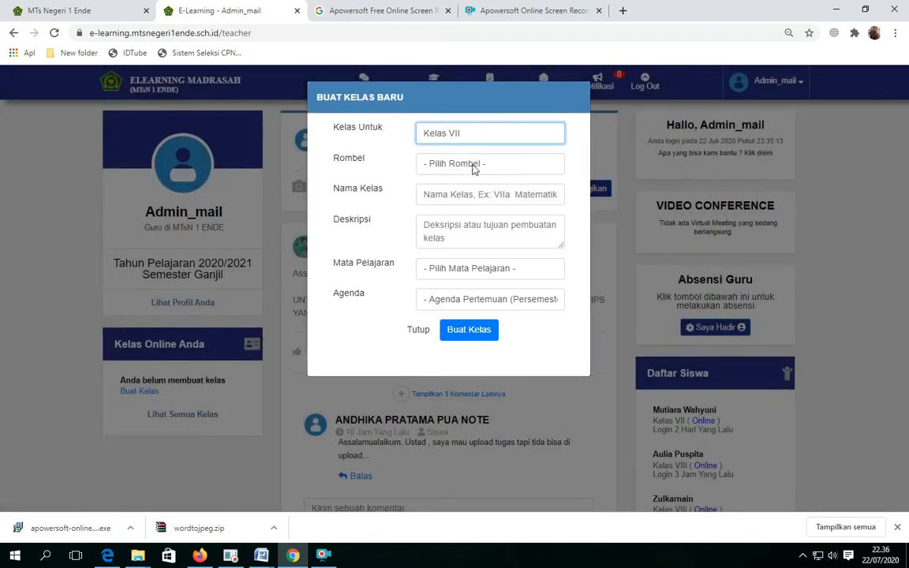
click(472, 166)
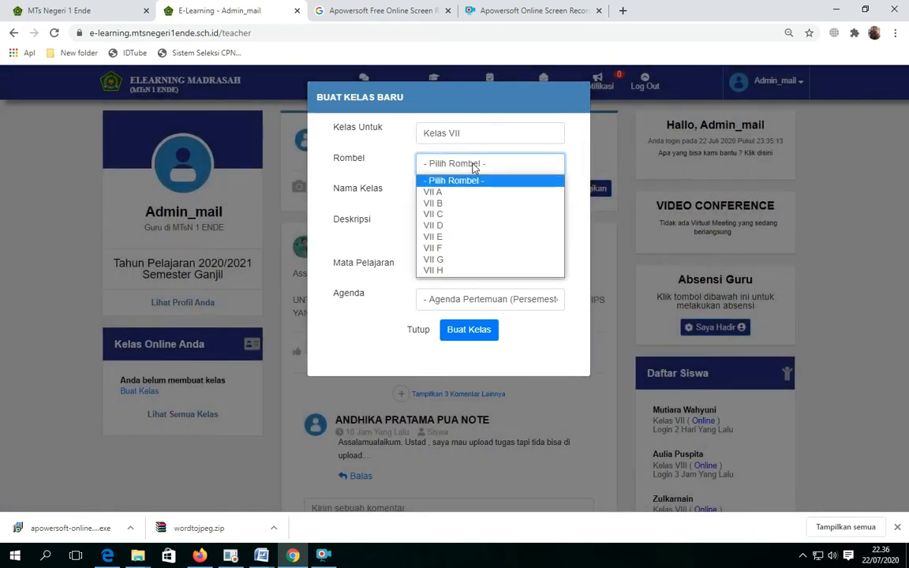
click(455, 193)
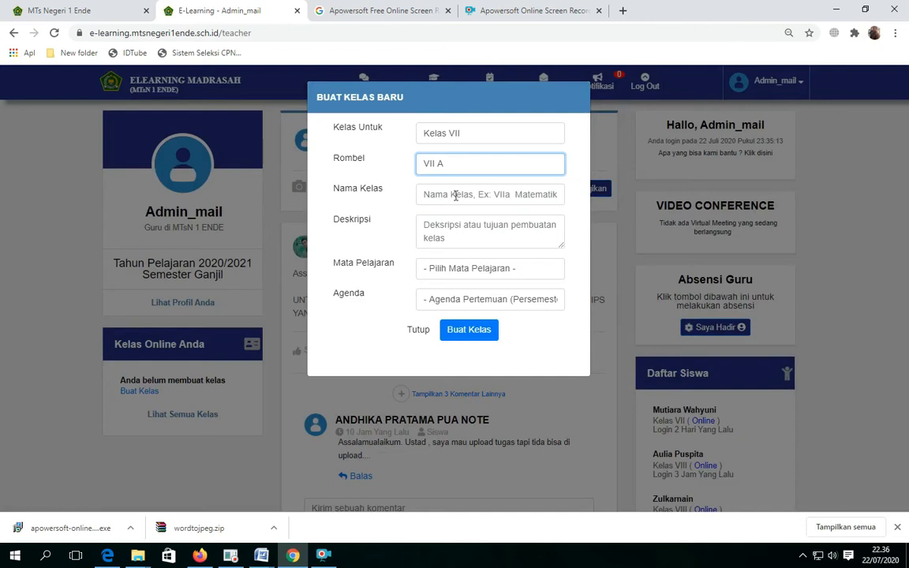
Step: Name the new class "IPS Keren VII A" and describe it as "Mengenal IPS"
click(454, 197)
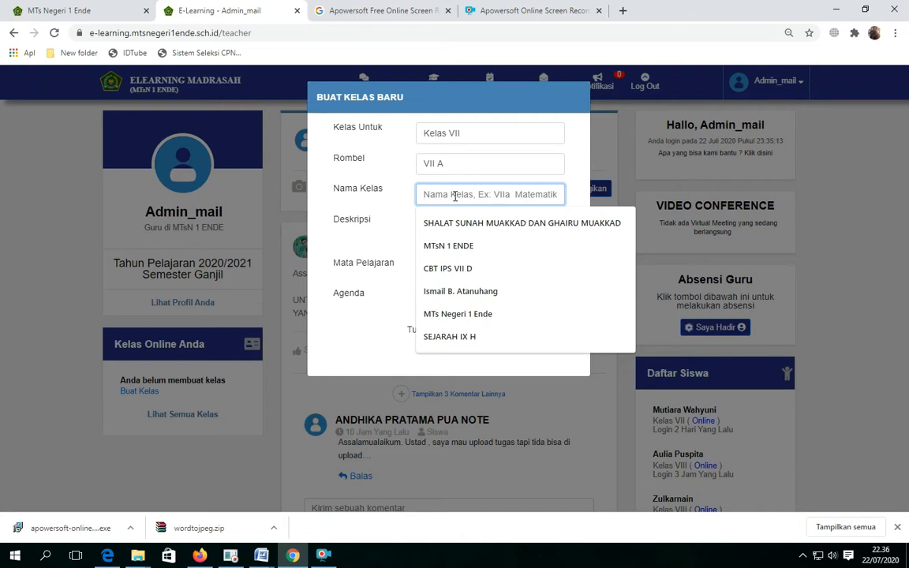
text(IPS)
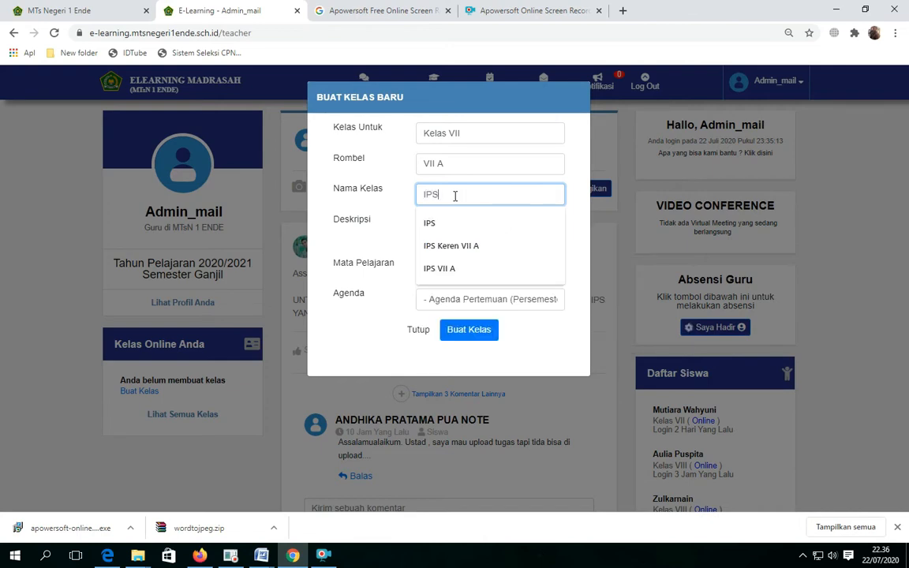
text( Keren )
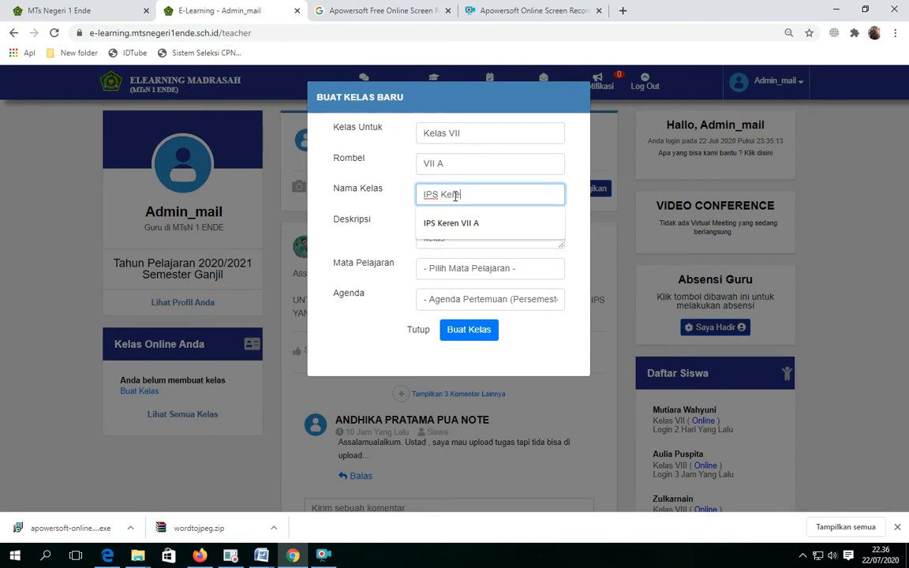
text(VII A)
click(453, 230)
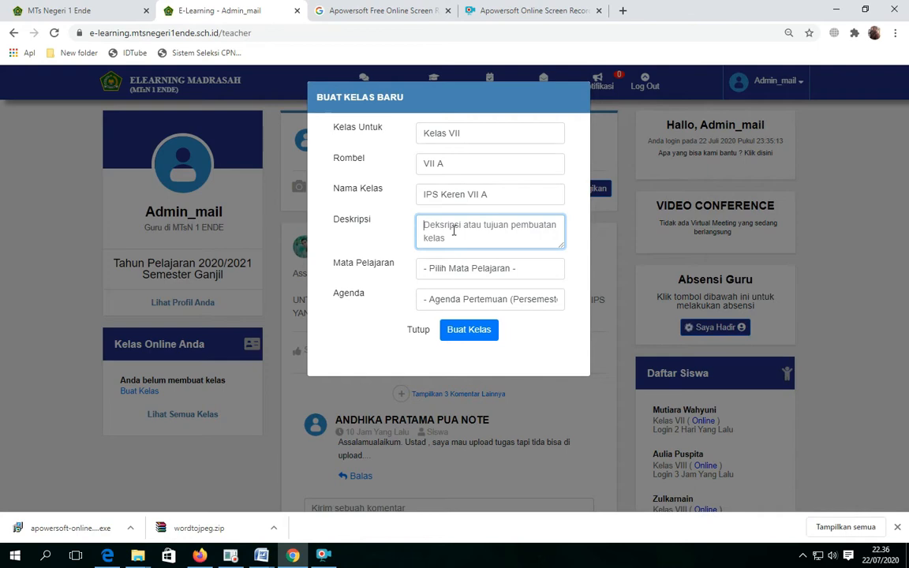
text(Men)
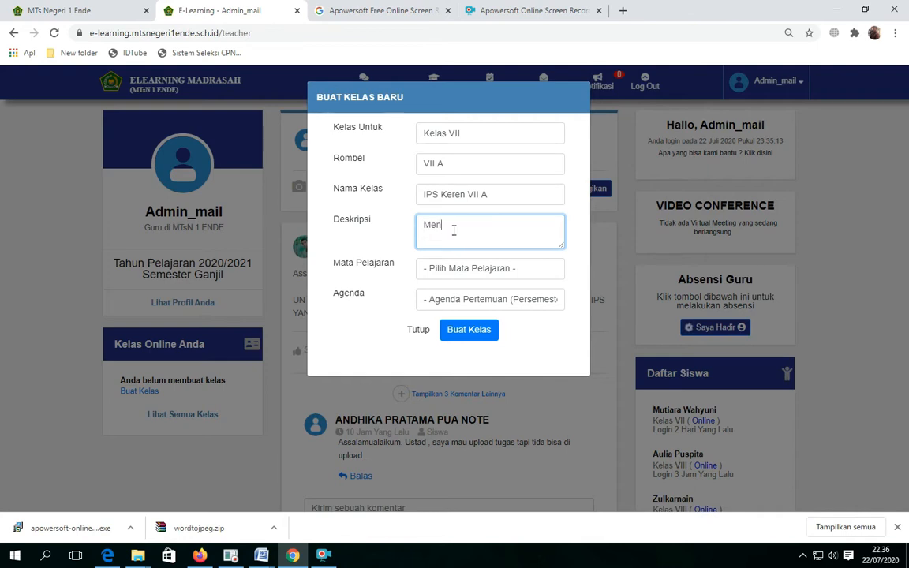
text(genal IPS)
Step: Set the subject to Ilmu Pengetahuan Sosial and the agenda to 1, and create the class
click(480, 272)
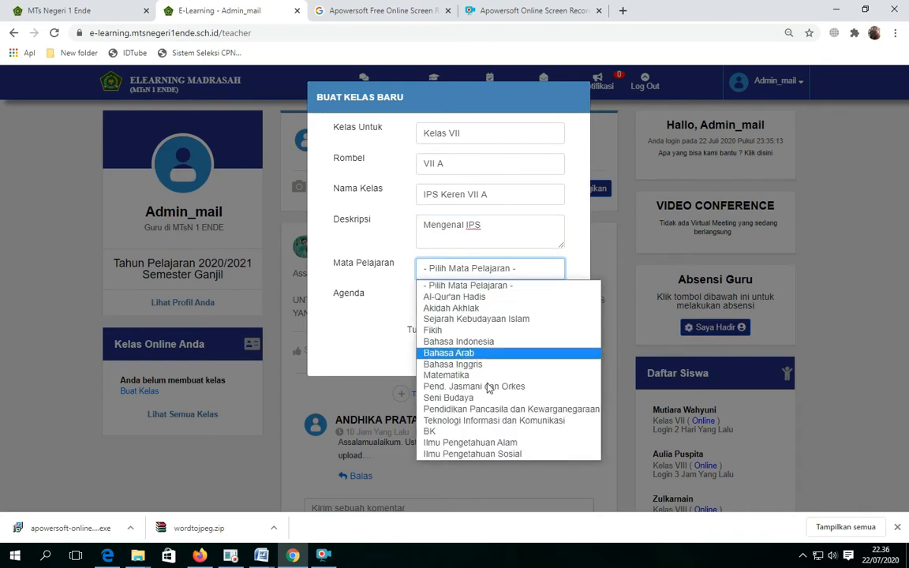
click(478, 455)
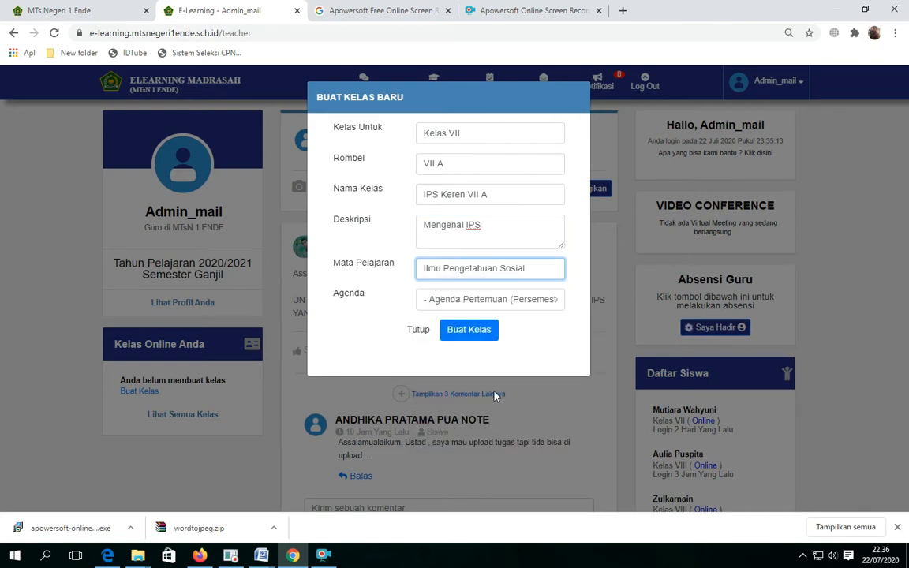
click(488, 301)
click(456, 327)
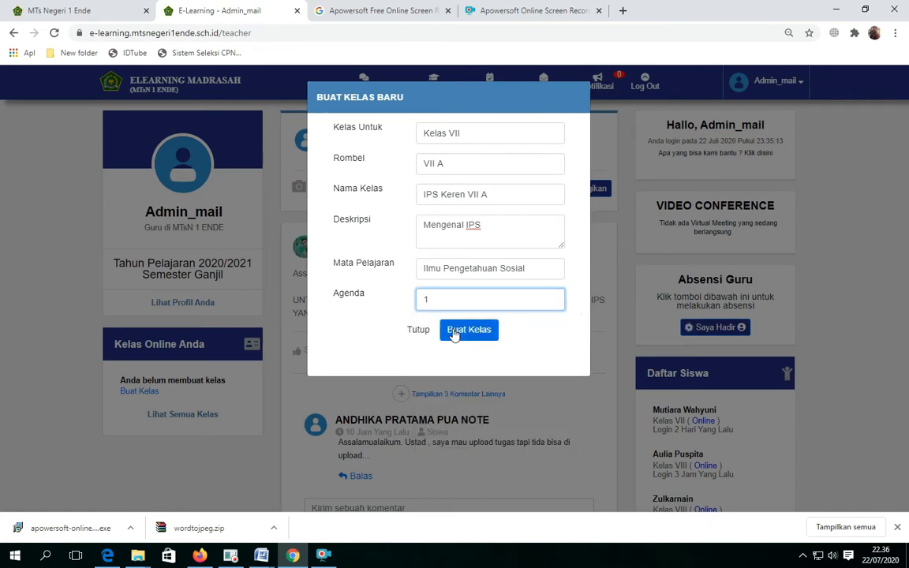
click(471, 332)
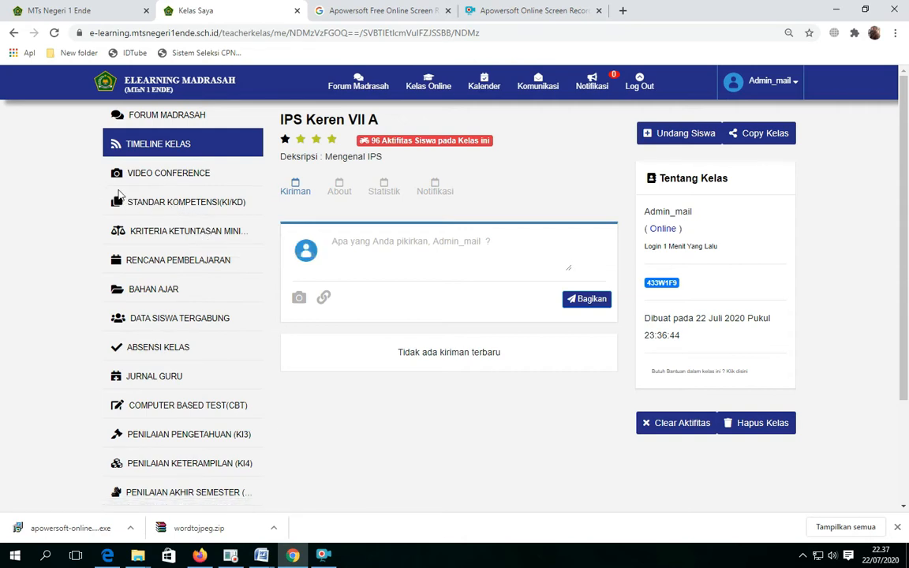
Step: In the class's Standar Kompetensi (KI/KD), copy the KI 3 paragraph from the Word document "https" into 3 - Pengetahuan and save it
click(165, 203)
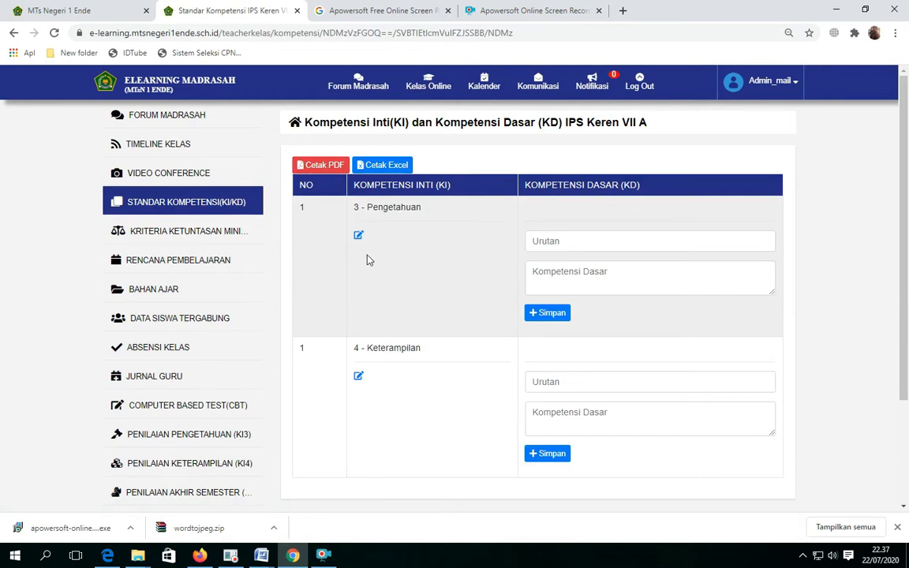
click(358, 235)
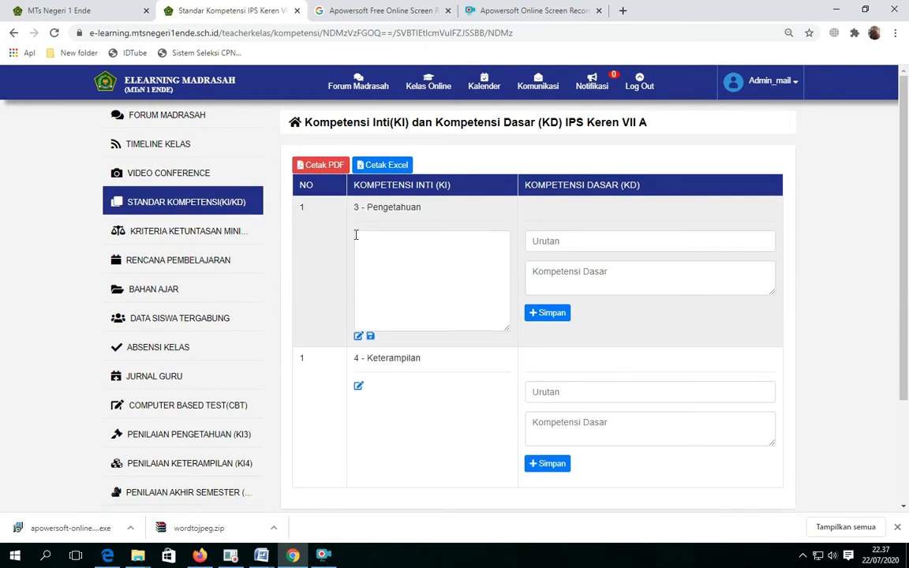
mouse_move(261, 556)
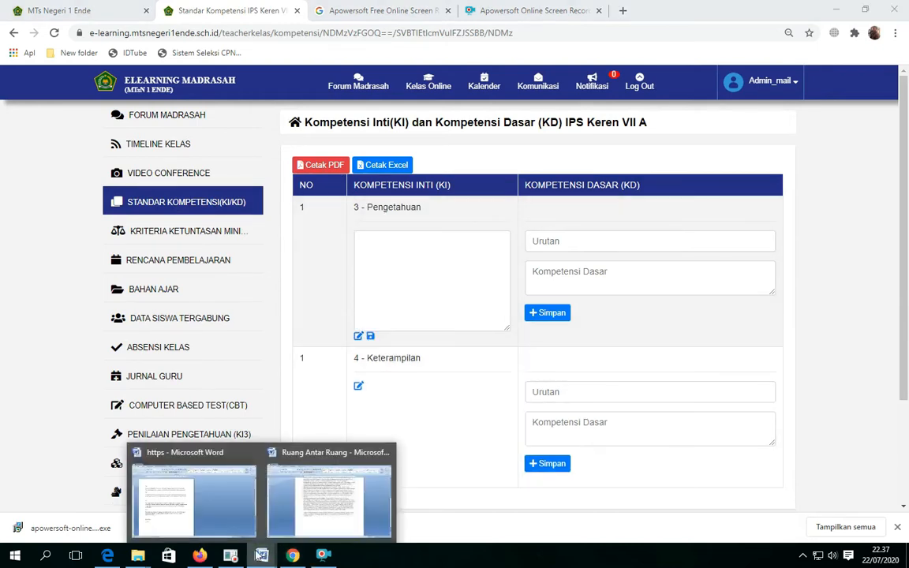
click(243, 505)
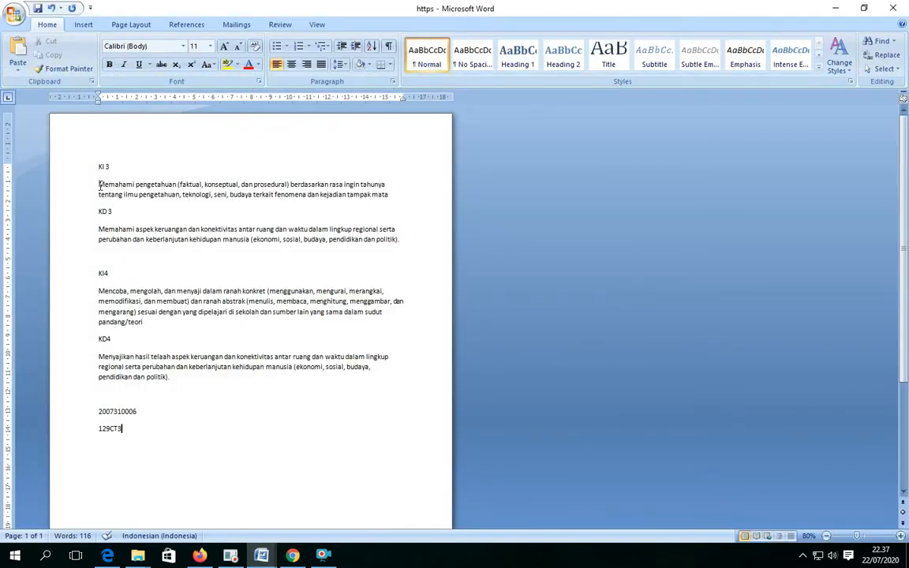
drag(99, 184, 393, 196)
key(ctrl+c)
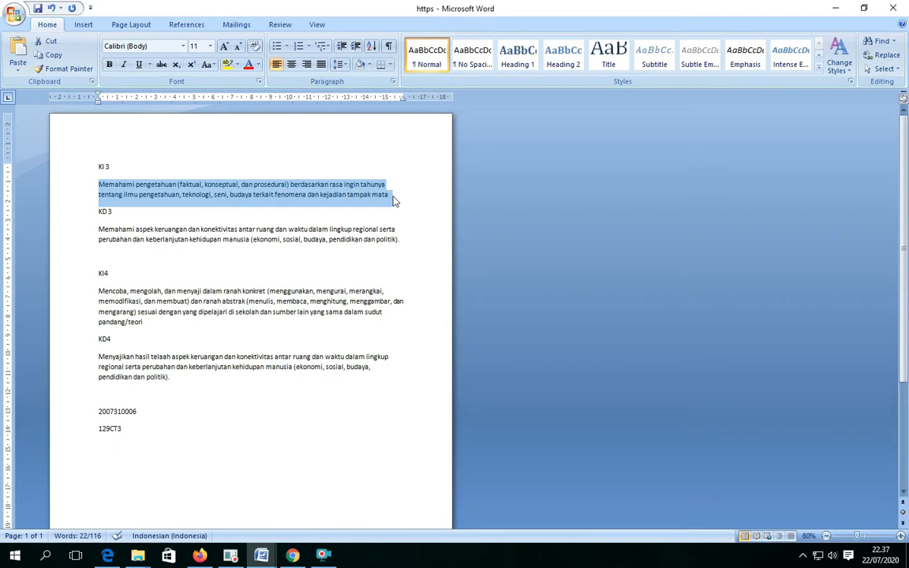
click(292, 556)
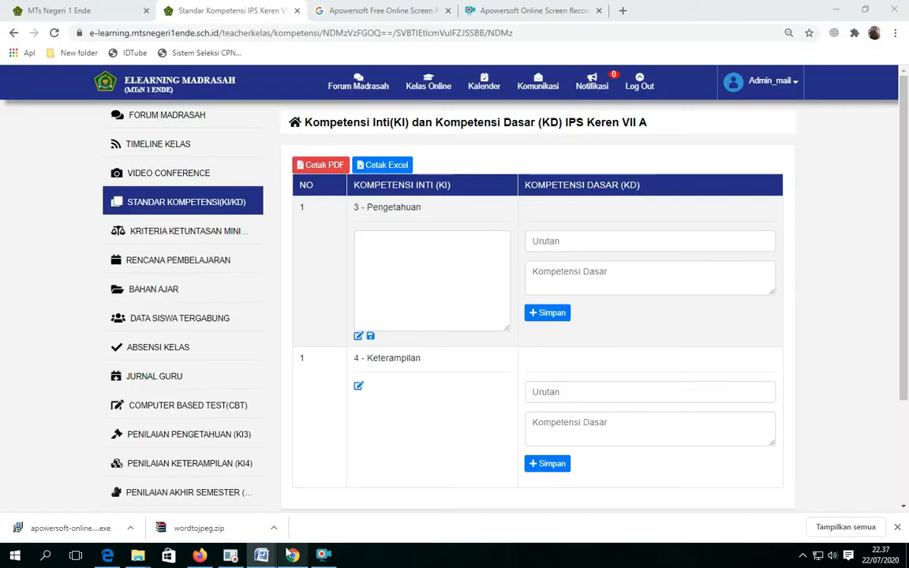
click(382, 246)
key(ctrl+v)
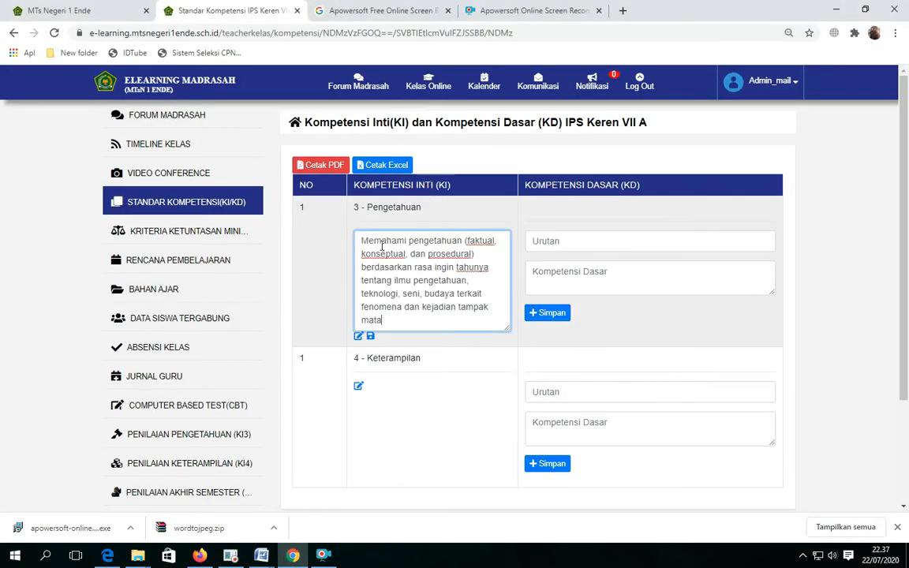
click(370, 336)
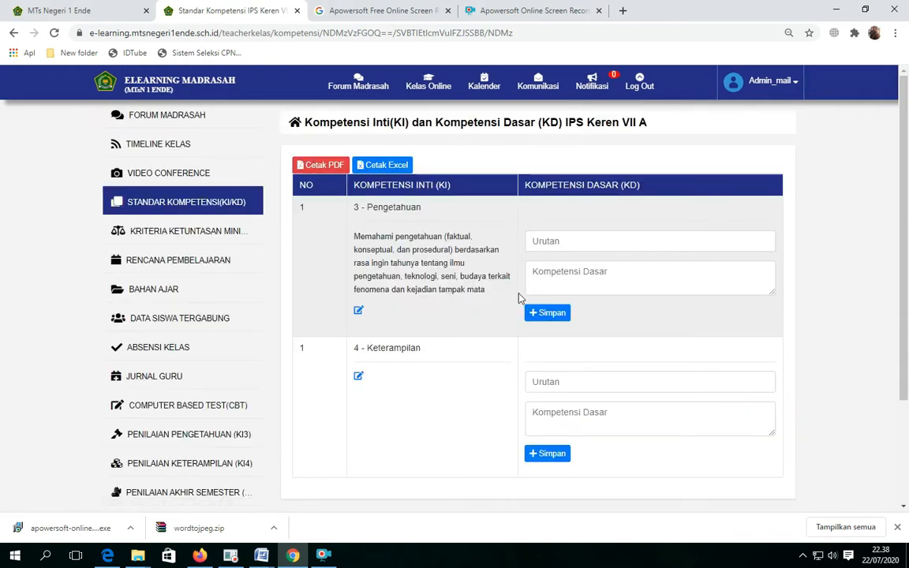
Step: Copy the KI4 paragraph from the Word document "https" into the core competency of 4 - Keterampilan and save it
click(357, 378)
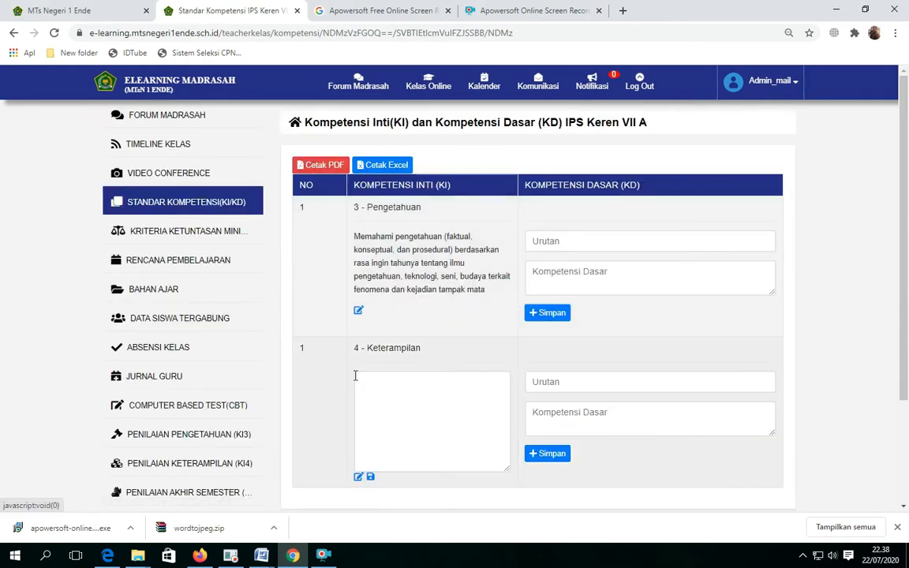
mouse_move(261, 554)
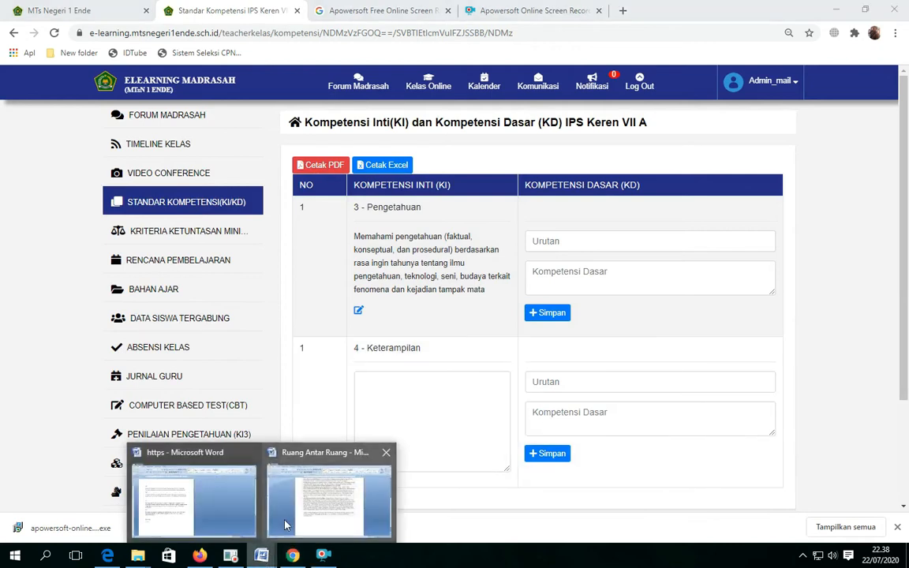
click(177, 442)
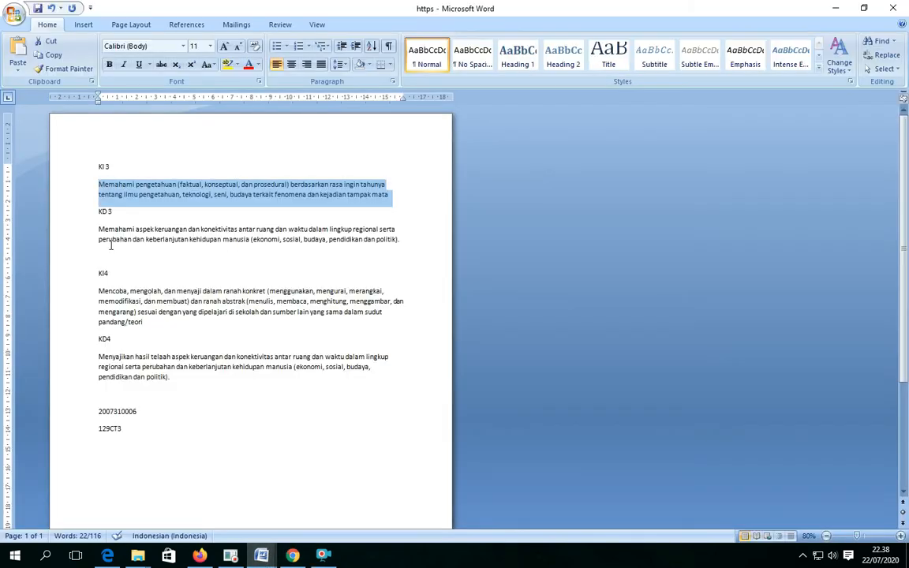
drag(99, 294, 180, 321)
key(ctrl+c)
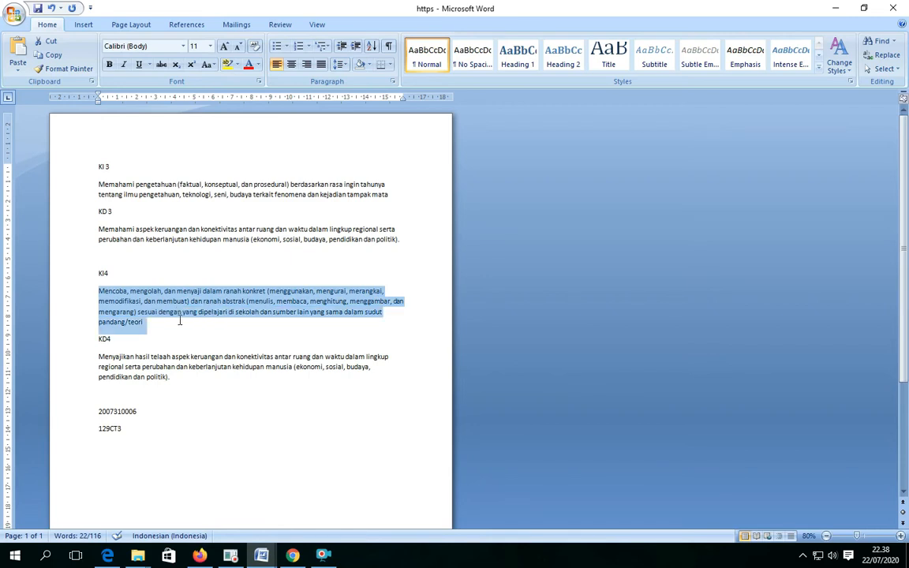
click(292, 555)
click(363, 380)
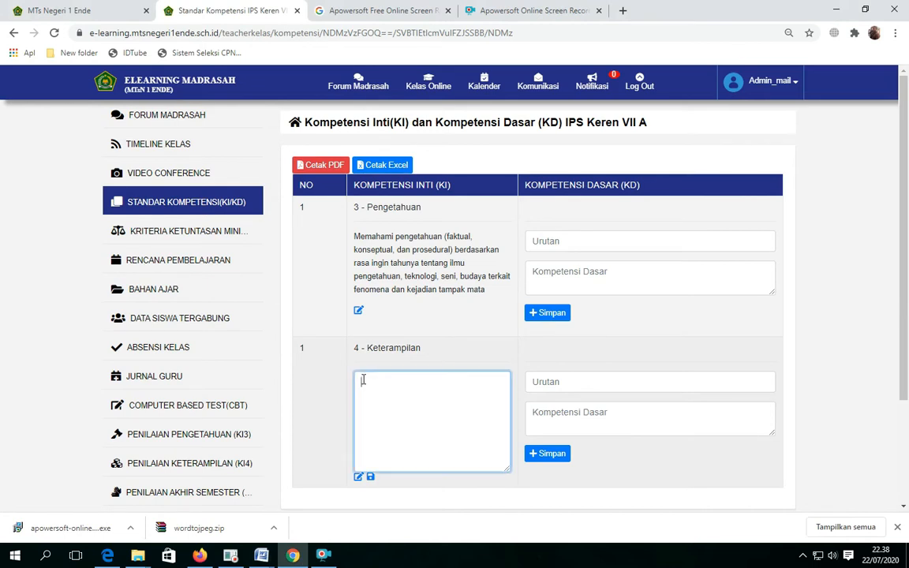
key(ctrl+v)
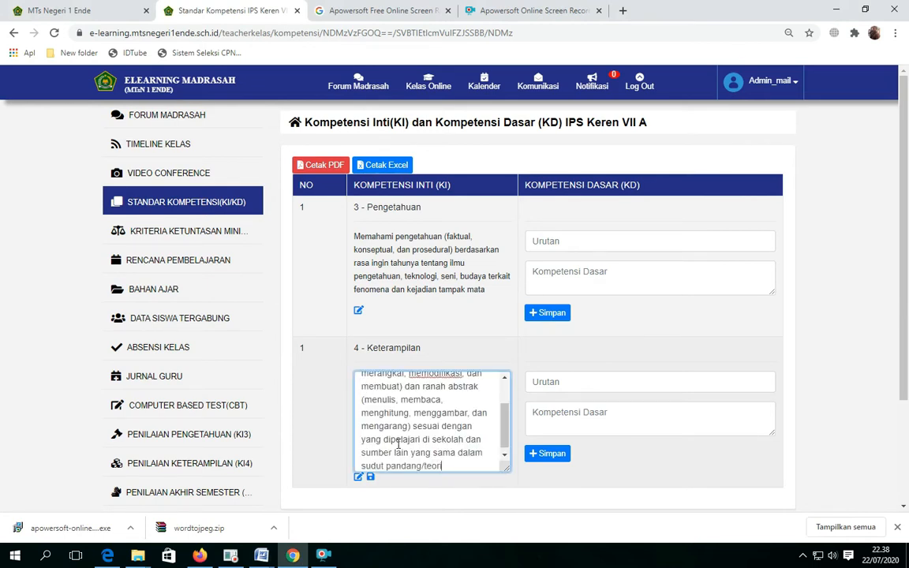
click(369, 478)
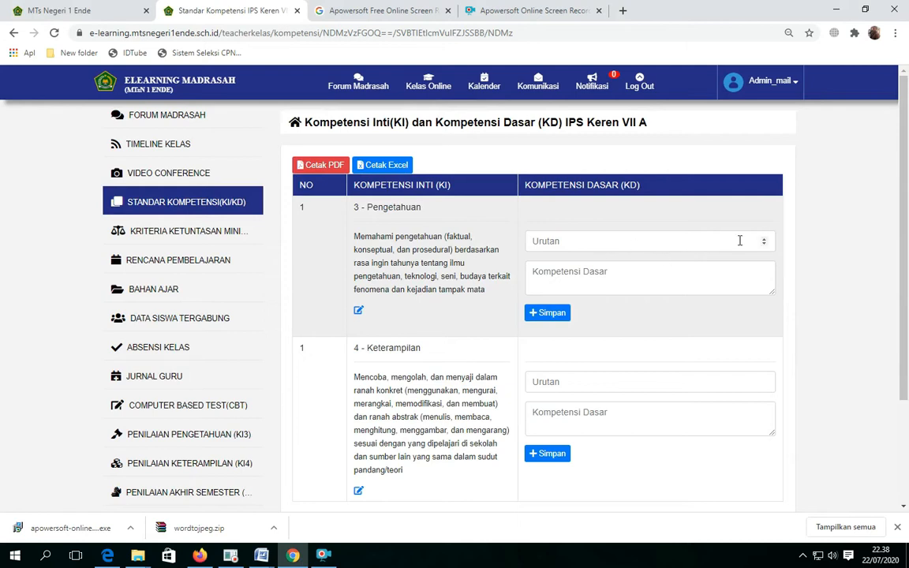
Step: Add a basic competency to 3 - Pengetahuan with order 1, copying the KD 3 paragraph from the Word document "https", and save it
click(764, 238)
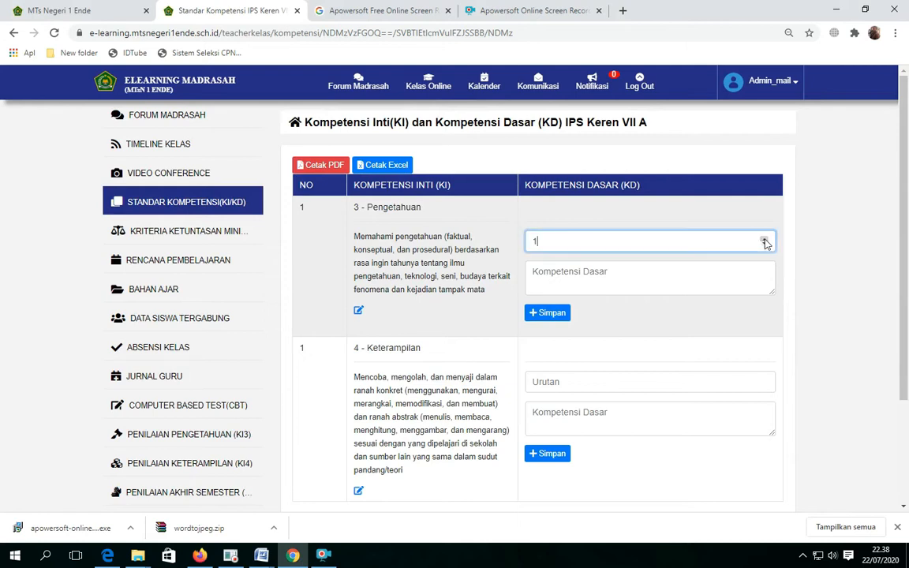
click(601, 271)
mouse_move(263, 552)
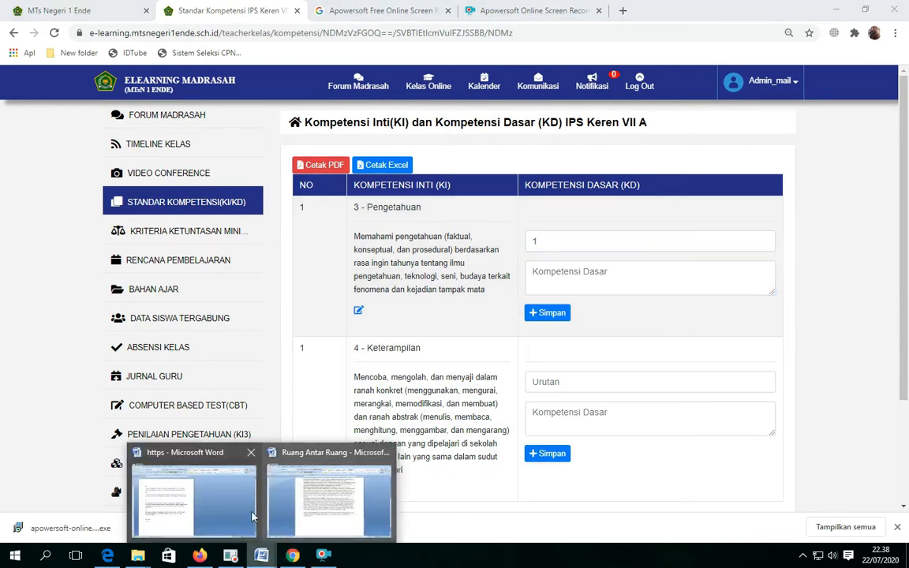
click(175, 481)
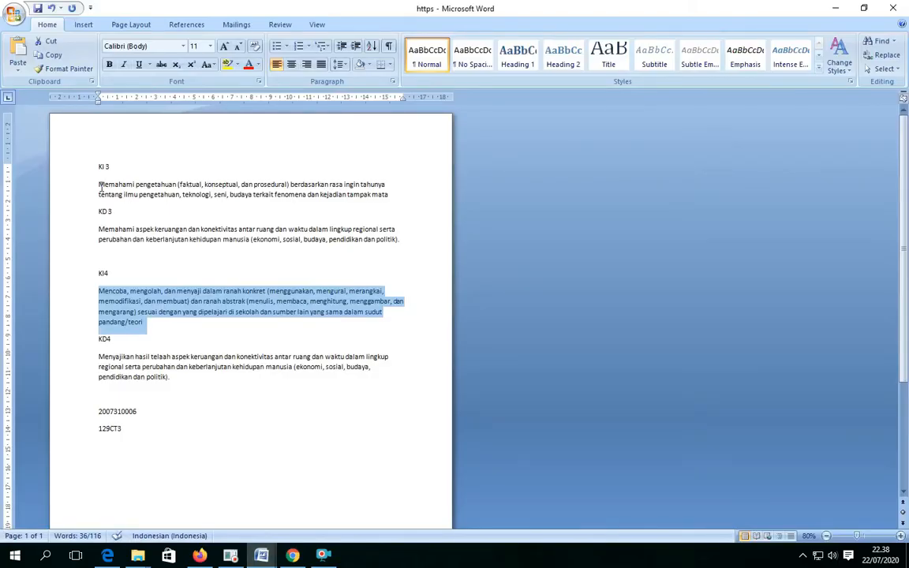
drag(98, 228, 406, 244)
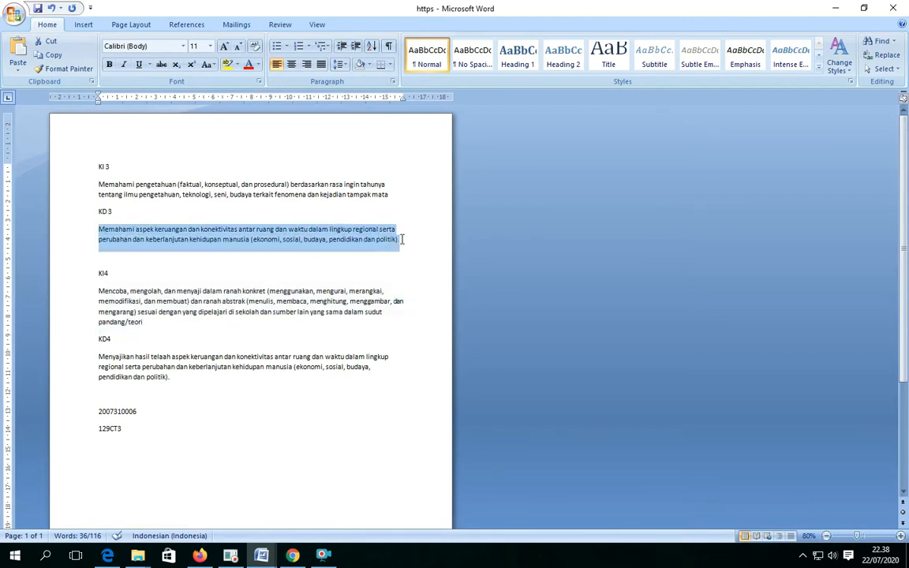
key(alt+Tab)
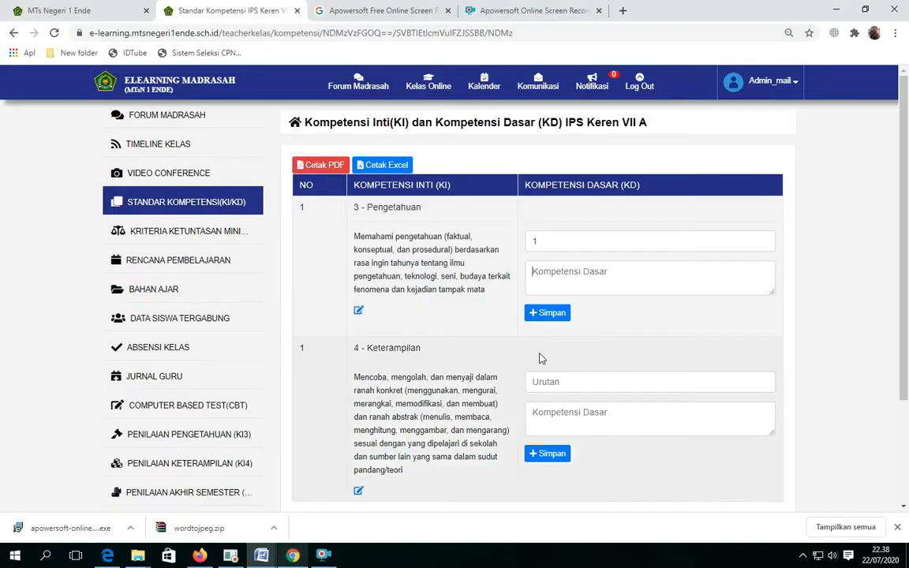
click(540, 285)
key(ctrl+v)
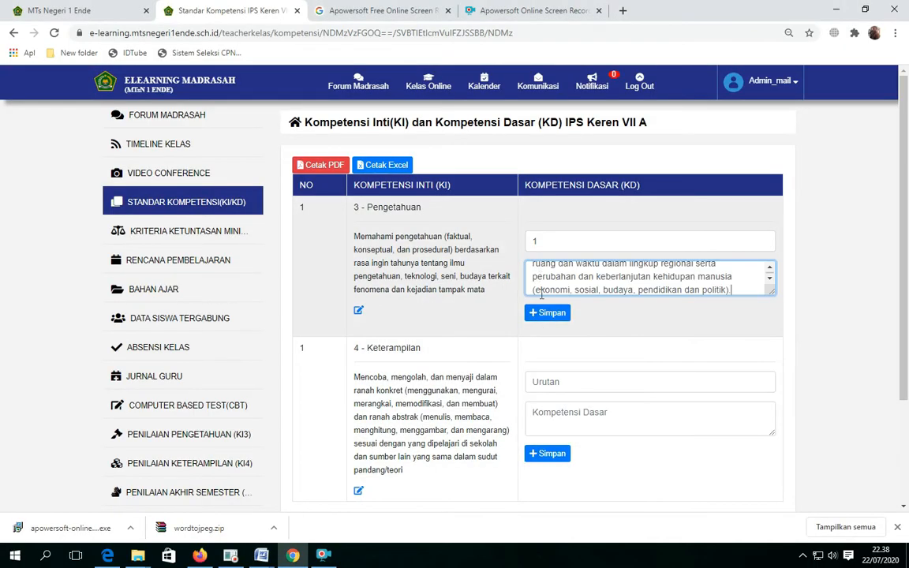
click(544, 315)
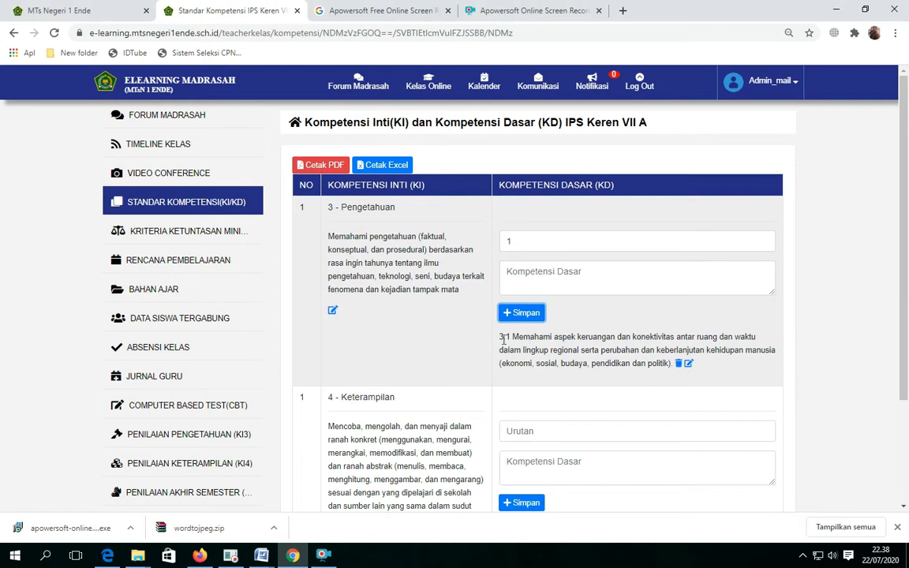
drag(510, 337, 499, 339)
Step: Add a basic competency to 4 - Keterampilan with order 1, copying the KD4 paragraph from the Word document "https", and save it
scroll(541, 411, down, 3)
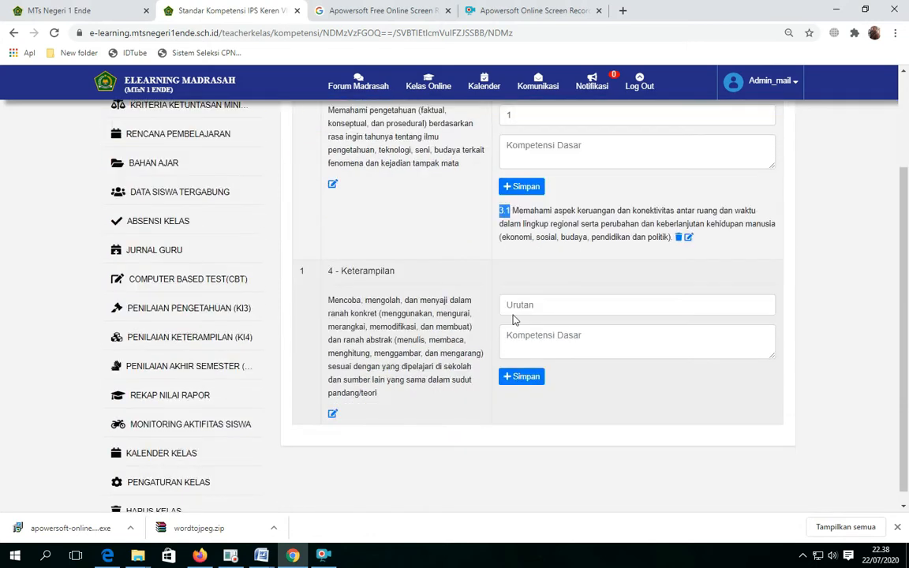
click(513, 304)
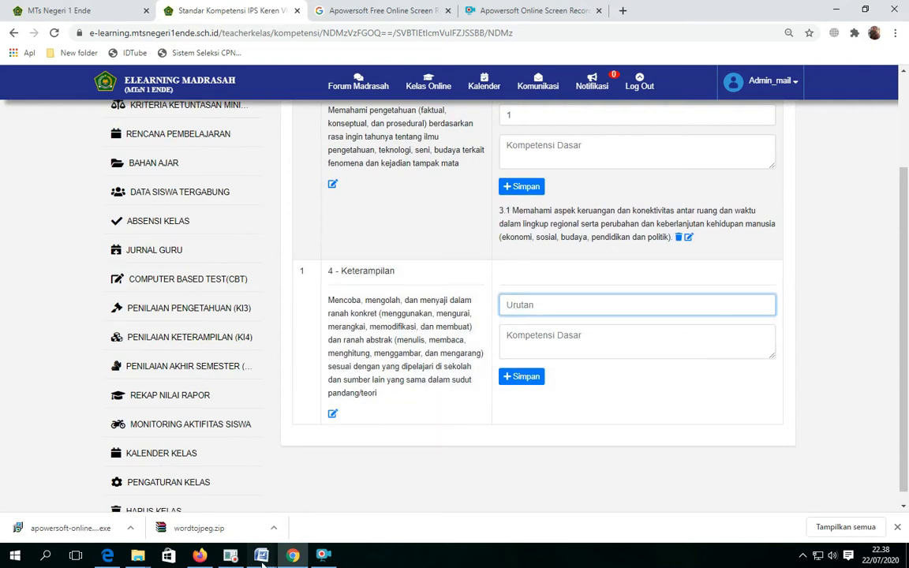
click(187, 494)
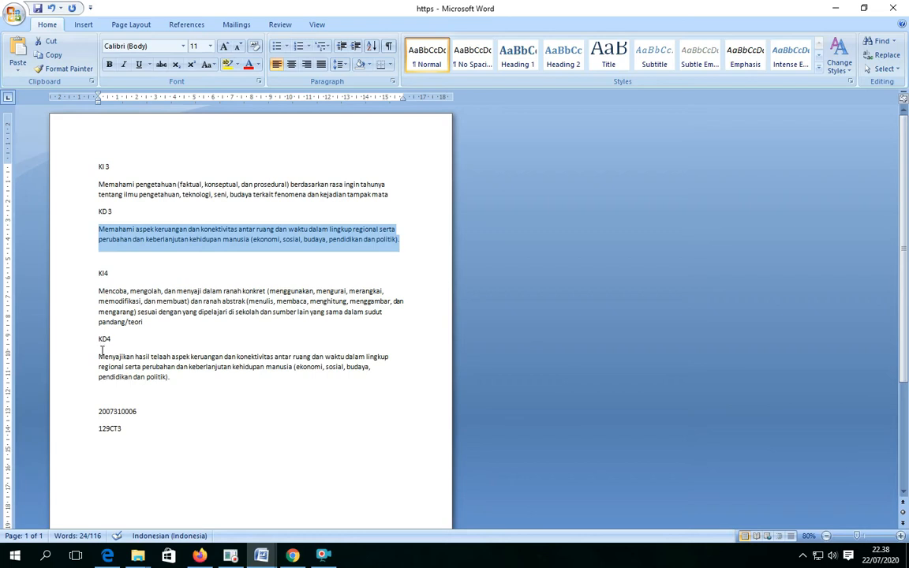
drag(99, 356, 179, 376)
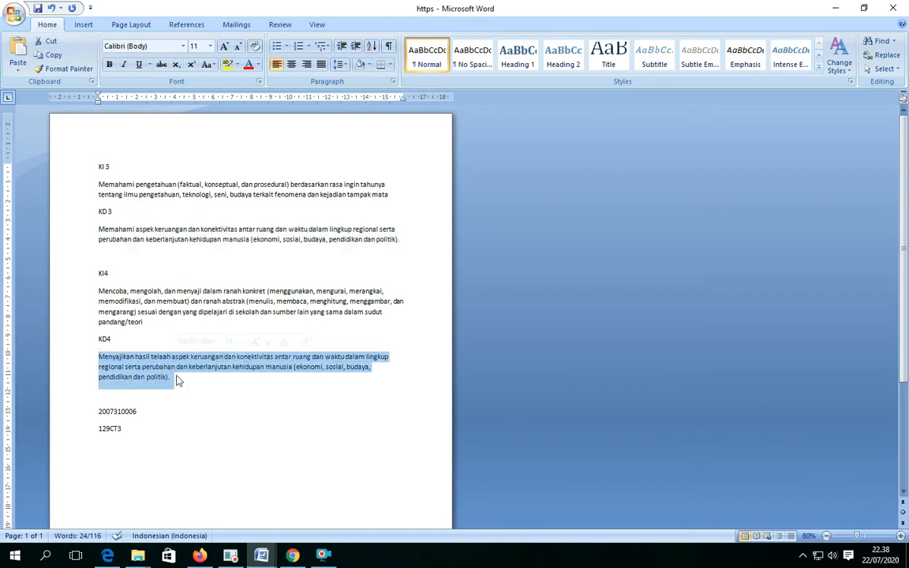
click(292, 557)
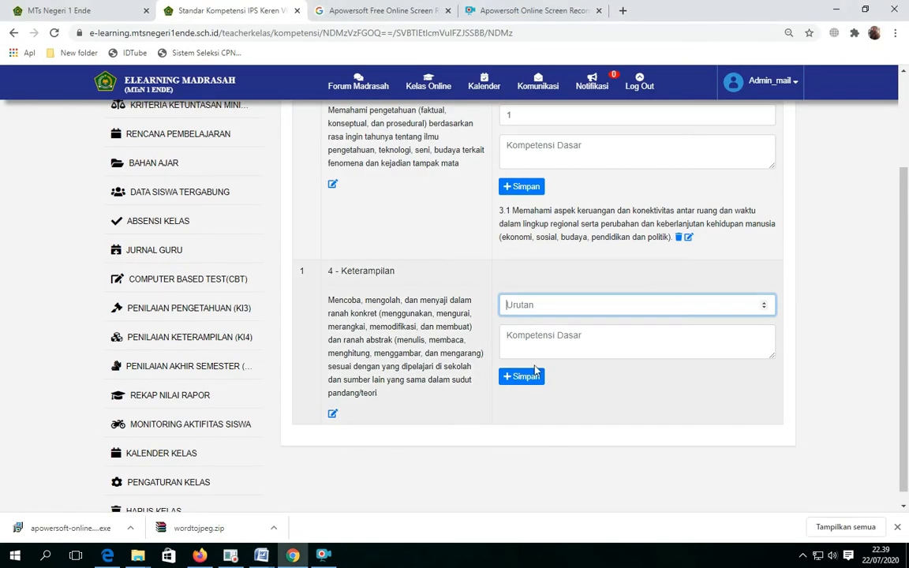
click(764, 302)
click(544, 335)
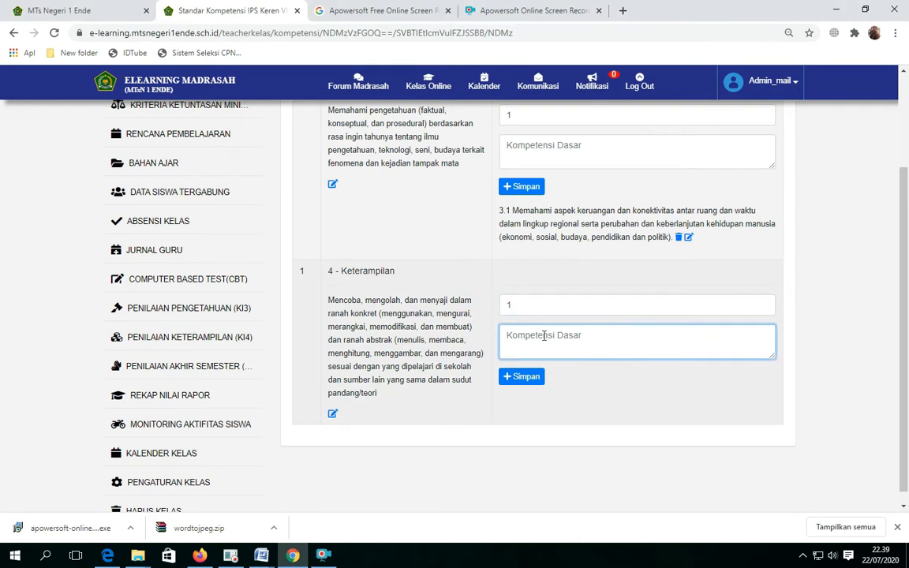
text(antar ruang dan waktu dalam lingkup regional serta perubahan dan keberlanjutan kehidupan manusia (ekonomi, sosial, budaya, pendidikan dan politik).)
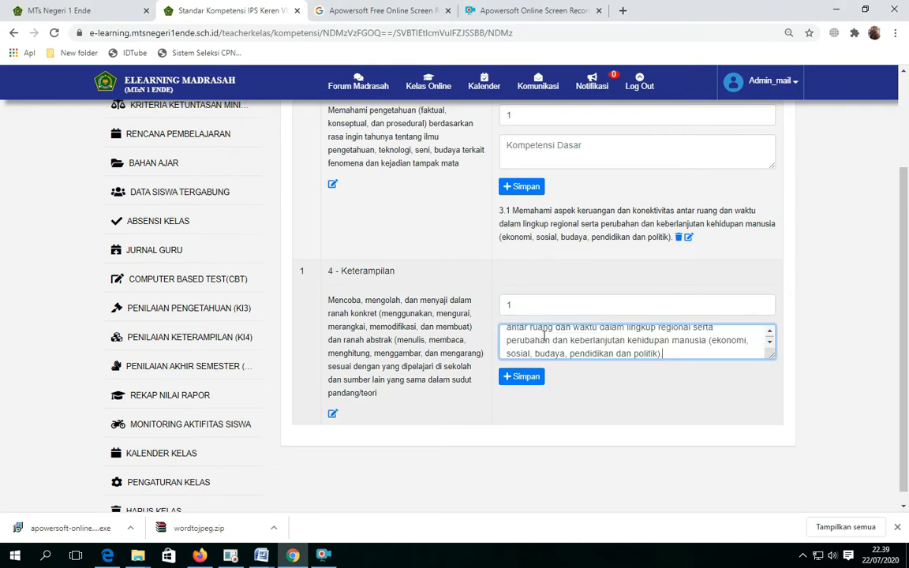
click(525, 377)
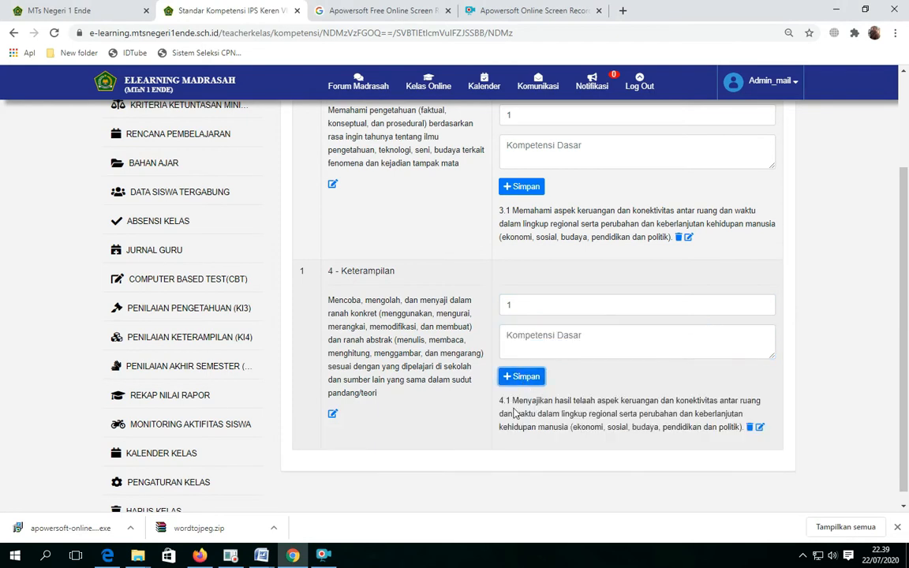
double_click(505, 401)
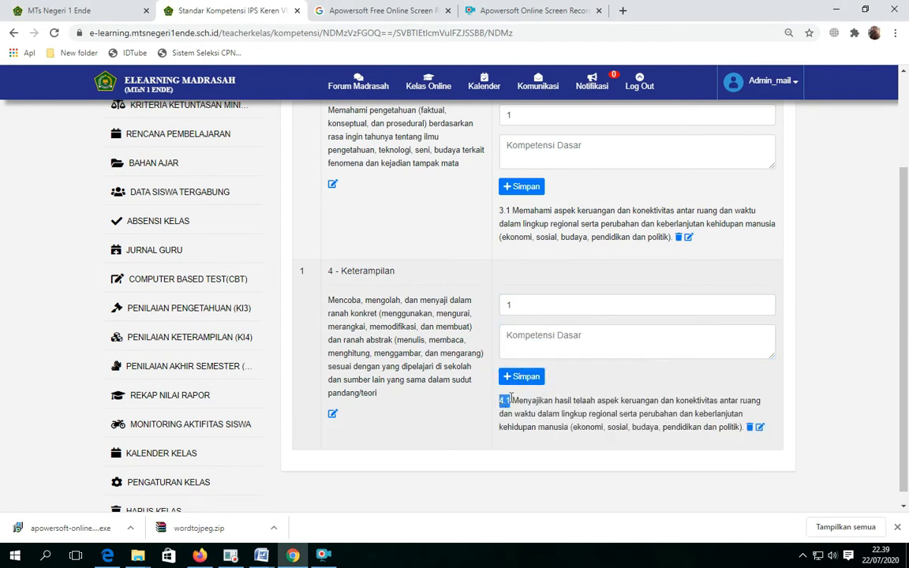
Step: In the class's Kriteria Ketuntasan Minimal, set Kompleksitas, Daya Dukung and Intake Peserta Didik of KD.1 to "2 = Sedang" and review the predicate intervals
scroll(539, 390, up, 2)
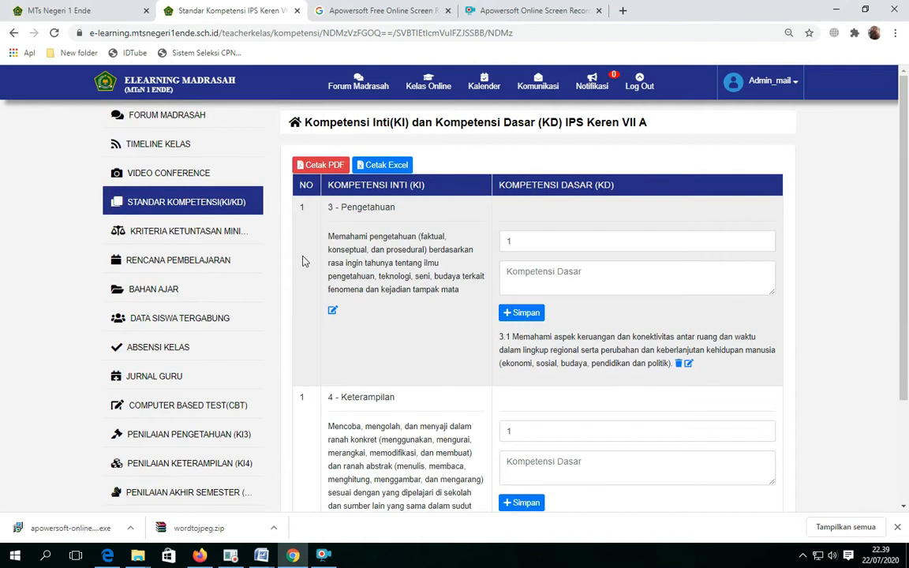
click(158, 237)
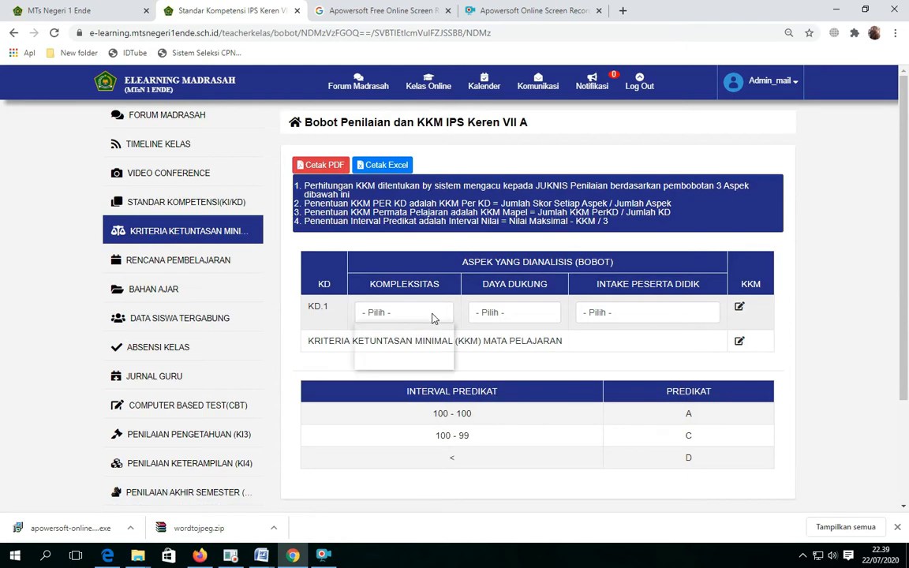
click(403, 313)
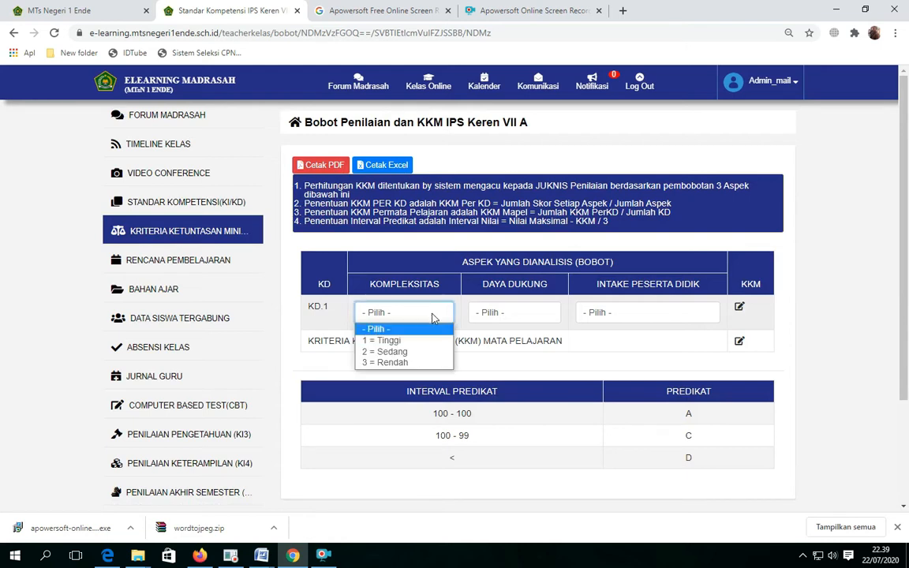
click(383, 352)
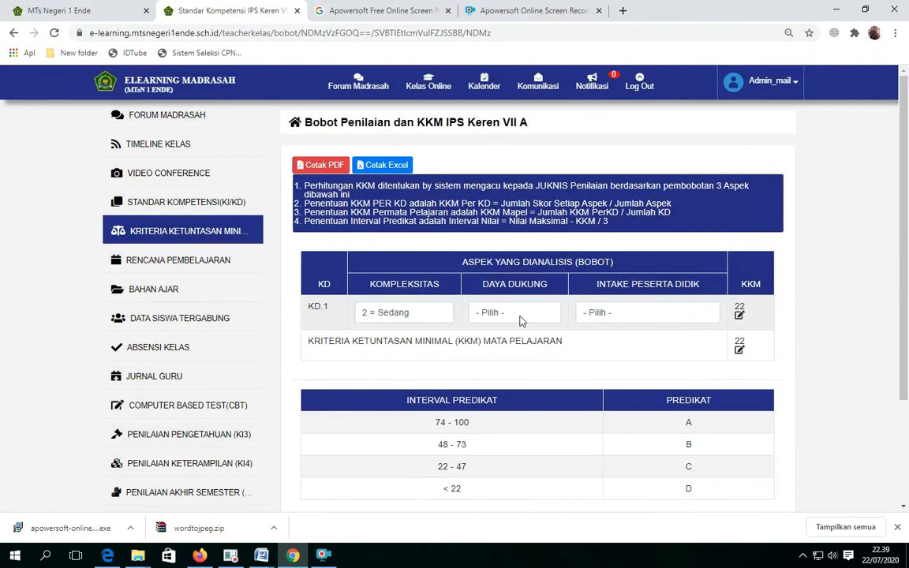
click(522, 316)
click(497, 351)
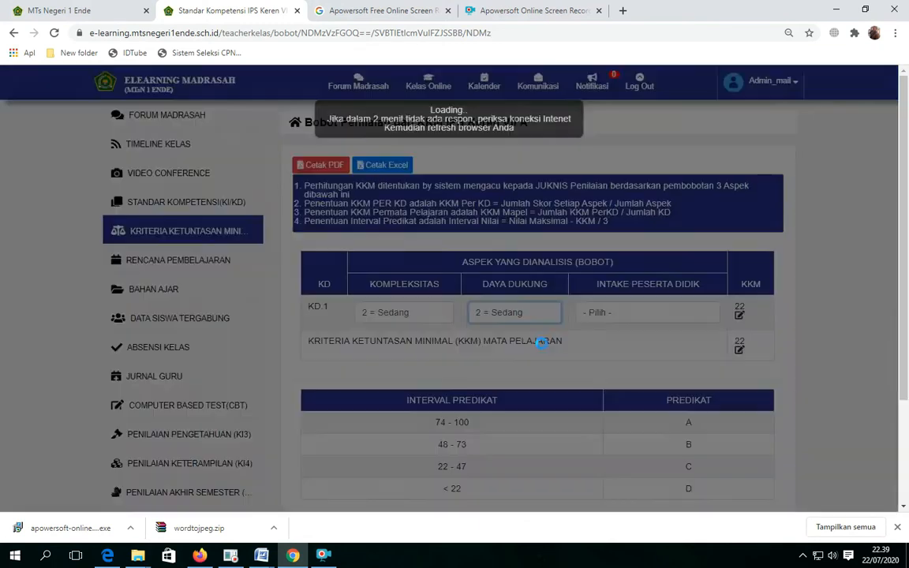
click(631, 316)
click(623, 352)
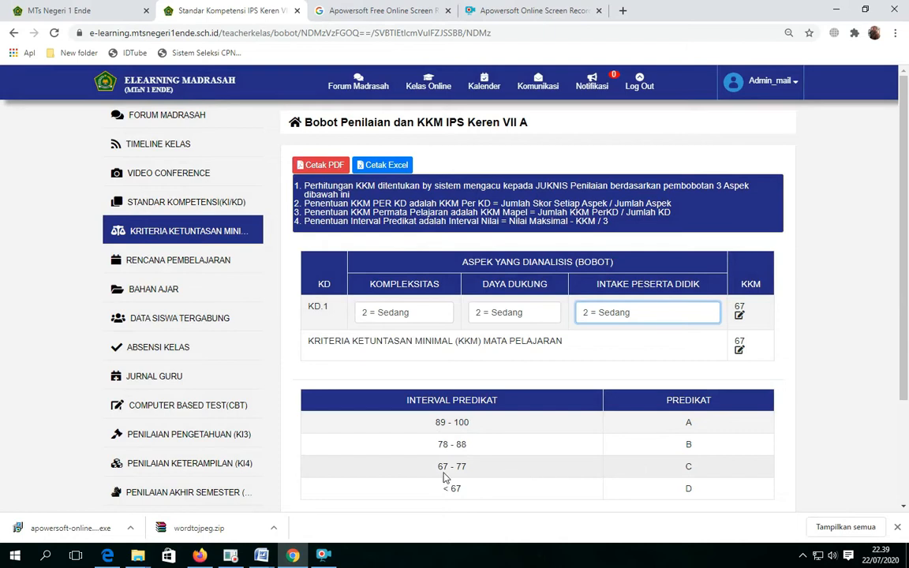
scroll(601, 477, down, 2)
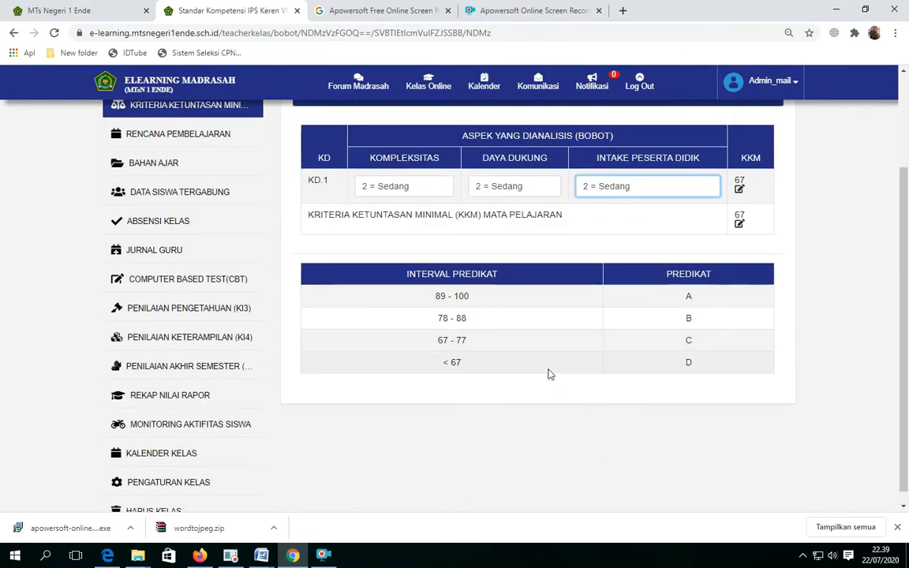
scroll(548, 370, up, 2)
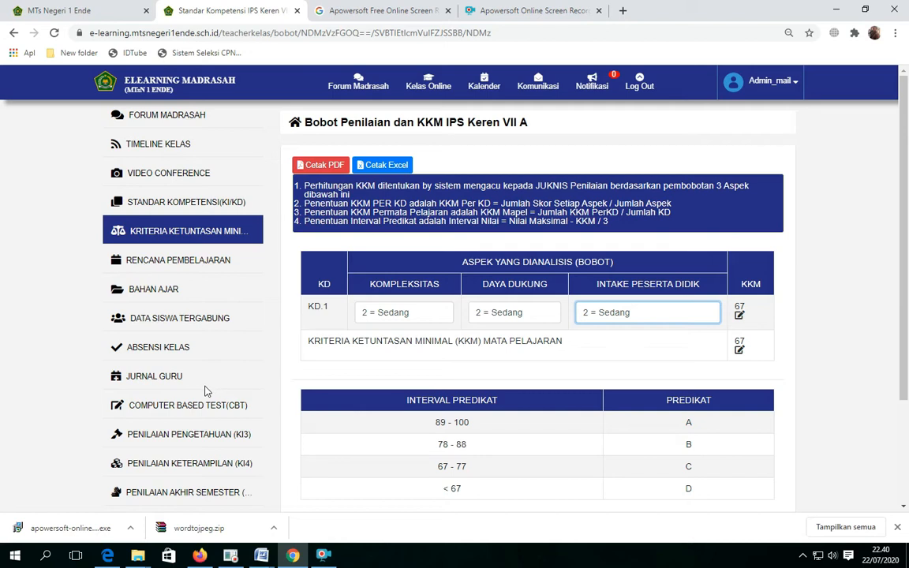
Step: In the class's Bahan Ajar, start sharing a new material uploaded from the computer, with the format "Bahan Ajar gambar(Format jpg)"
click(149, 292)
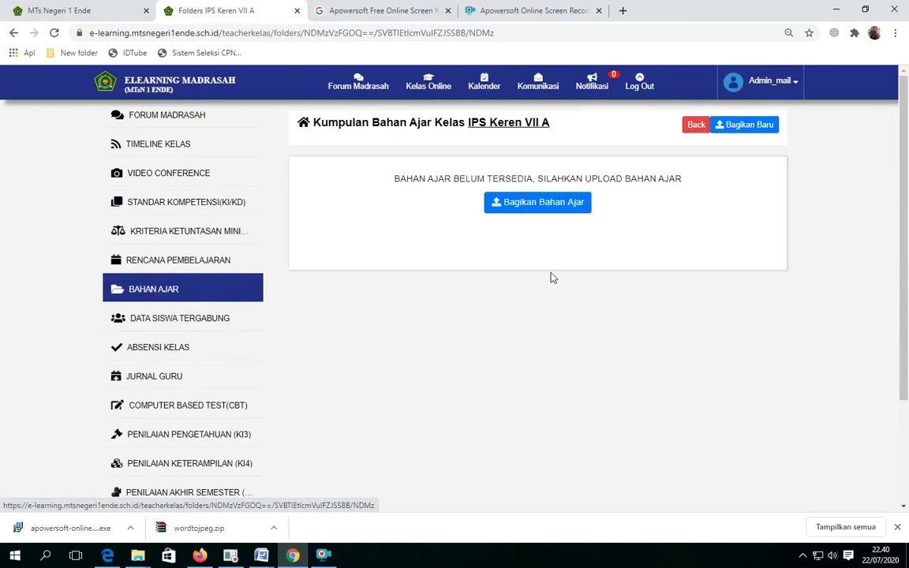
click(741, 127)
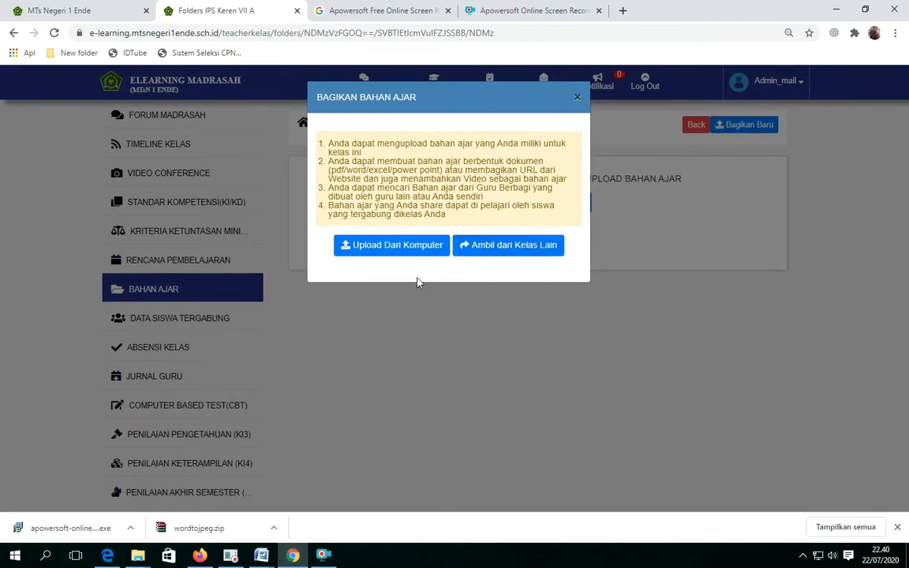
click(385, 251)
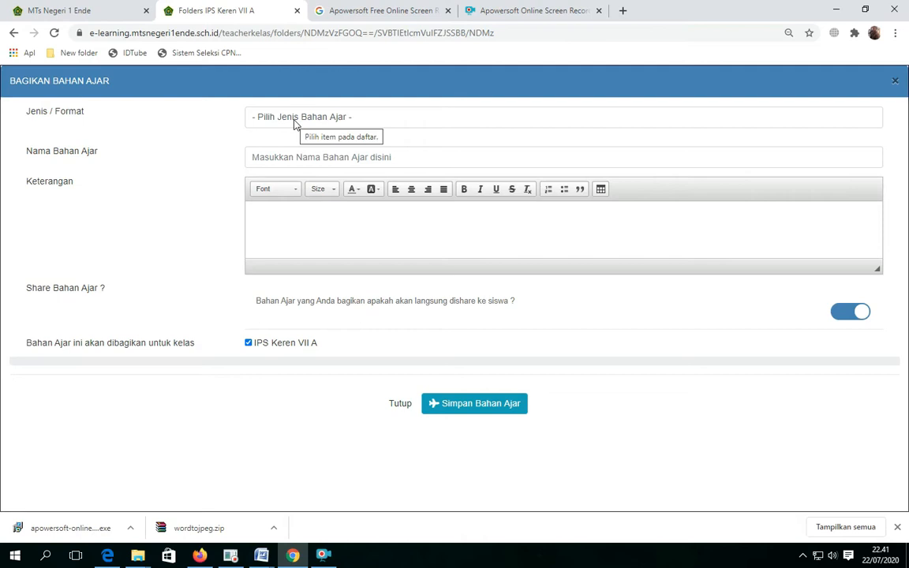
click(294, 119)
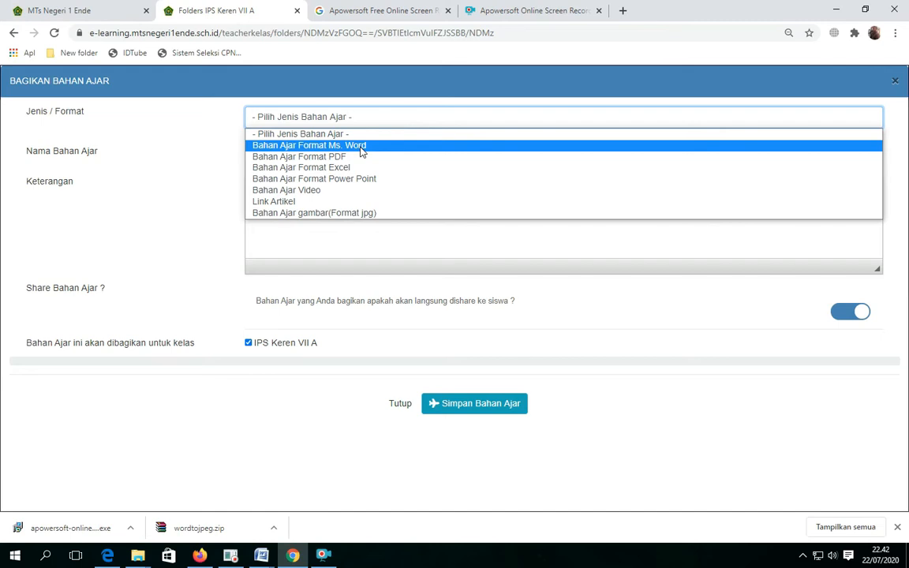
click(384, 213)
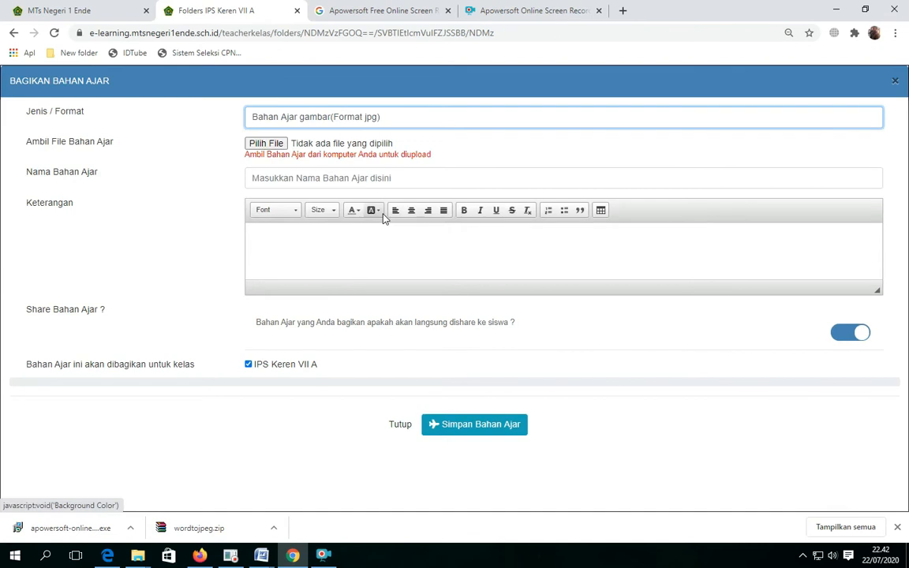
Step: Attach the image "Ruang Antar Ruang-1" from the Ruang Antar Ruang folder in Saved Pictures as the material file
click(267, 145)
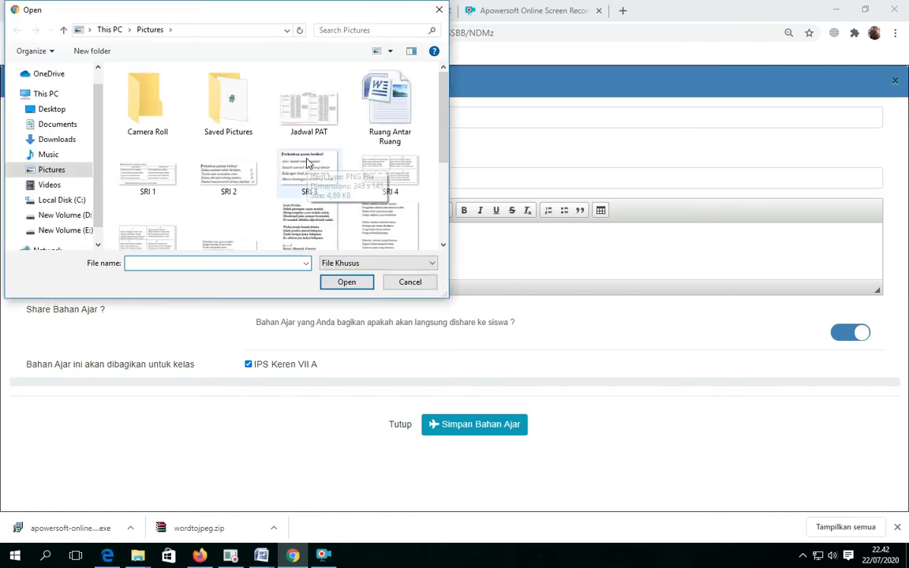
double_click(229, 106)
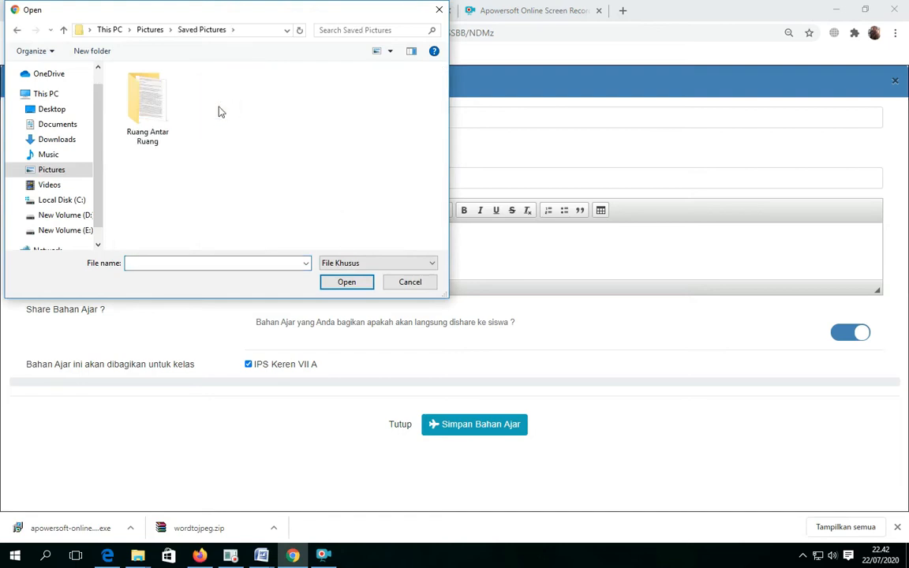
double_click(140, 130)
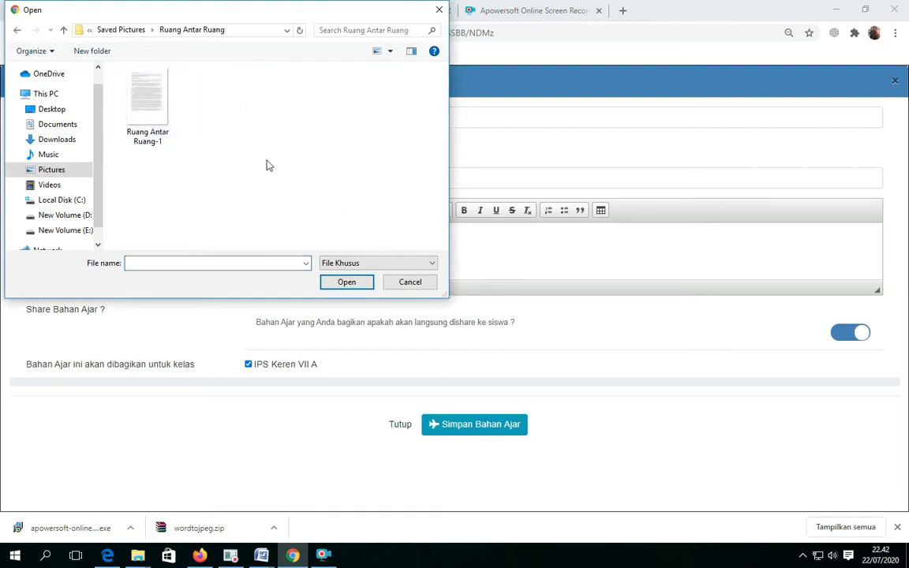
click(141, 115)
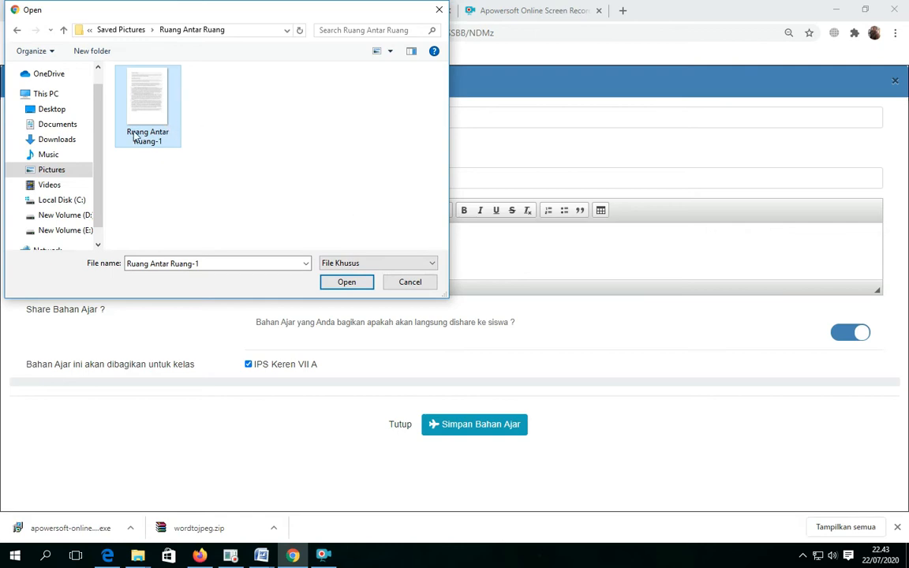
click(347, 281)
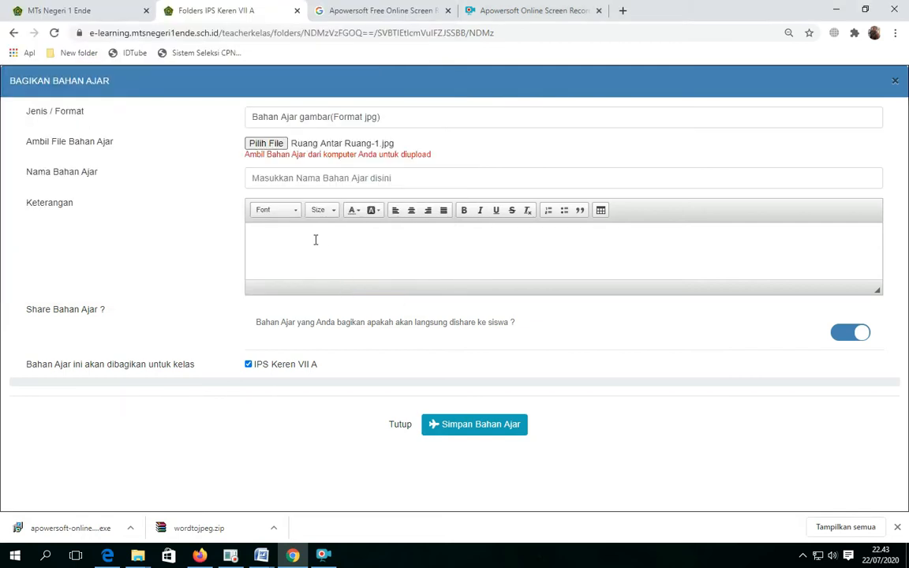
Step: Name the material "Materi Antarruang", describe it as "Silahkan dibaca dan kemudian akan kita diskusikan di Timeline Kelas Online VII A", and save it
click(273, 176)
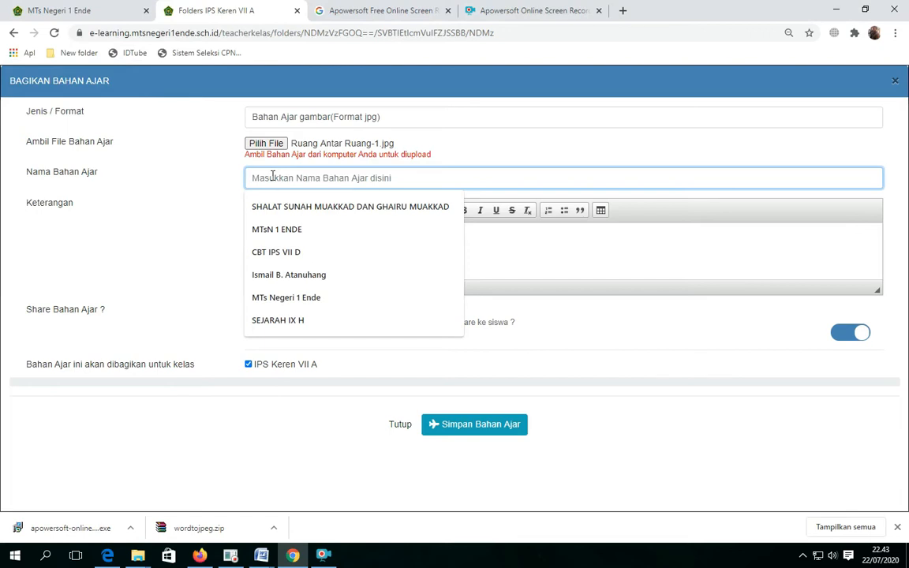
text(Materi Antarruang)
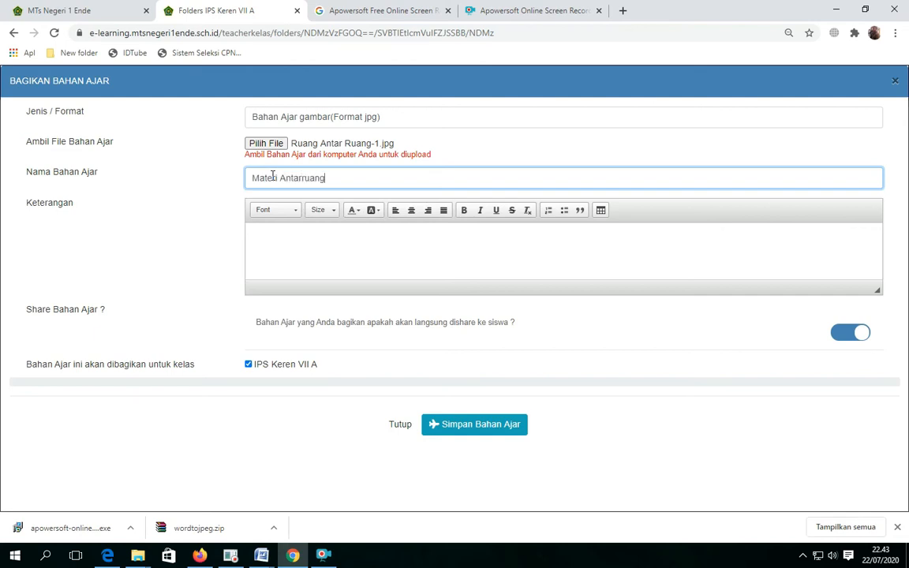
click(282, 235)
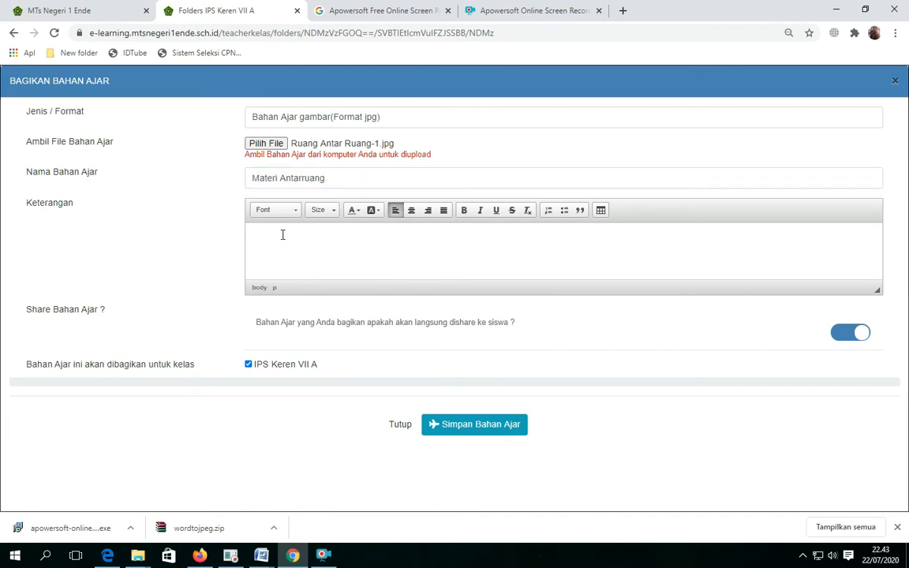
text(Silahkan dibaca dan kemudian akan kita diskusi)
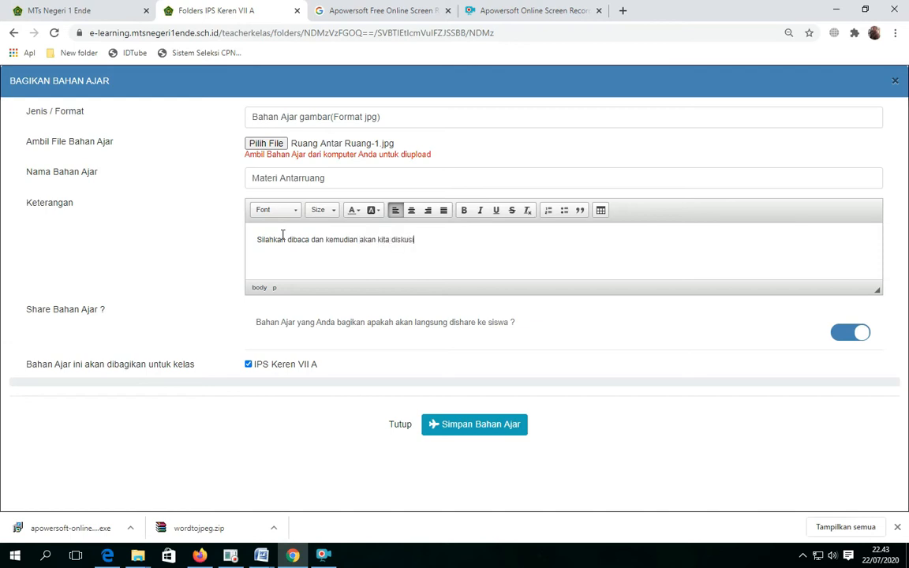
text(kan di Timeline Kelas Online)
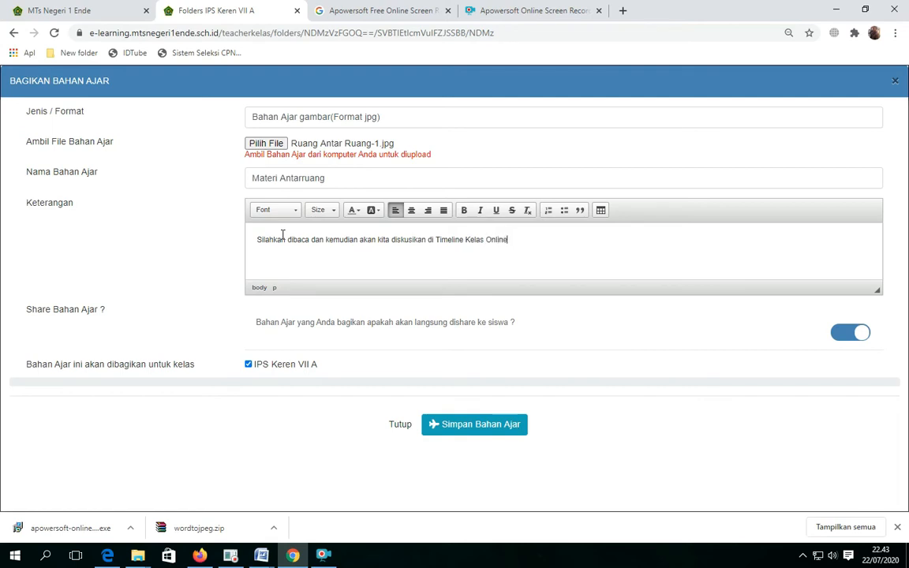
text( VII A)
click(481, 432)
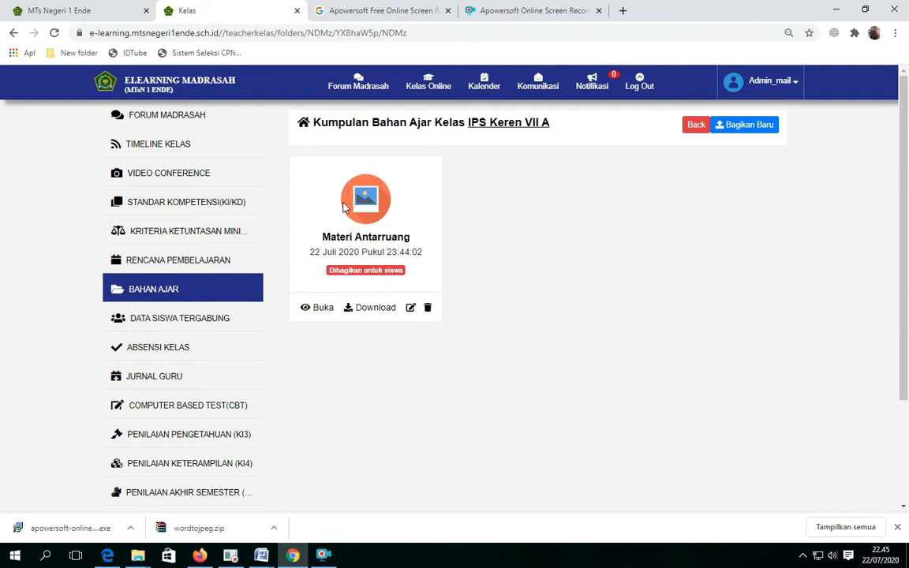
Step: Open the shared material "Materi Antarruang", read through its image content, and return to the class's Bahan Ajar collection
click(317, 308)
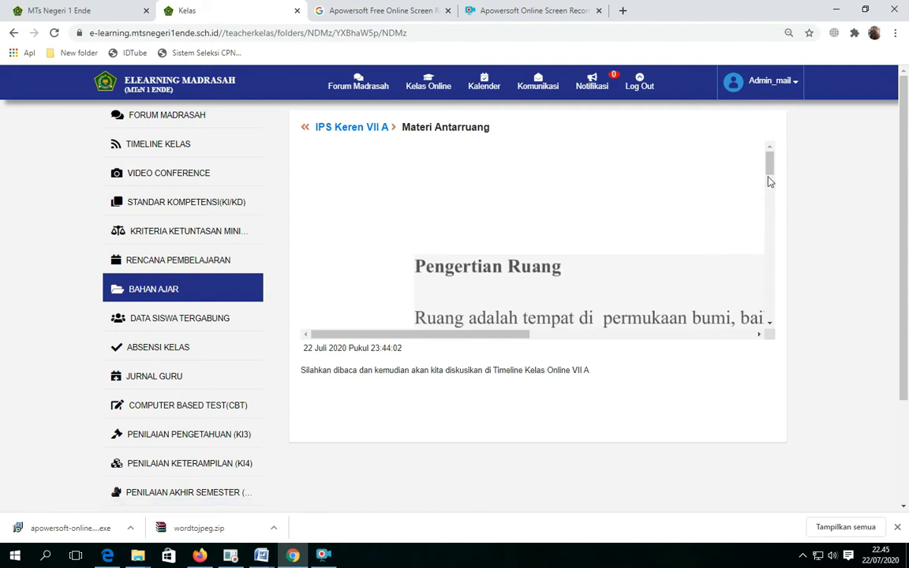
drag(768, 171, 769, 196)
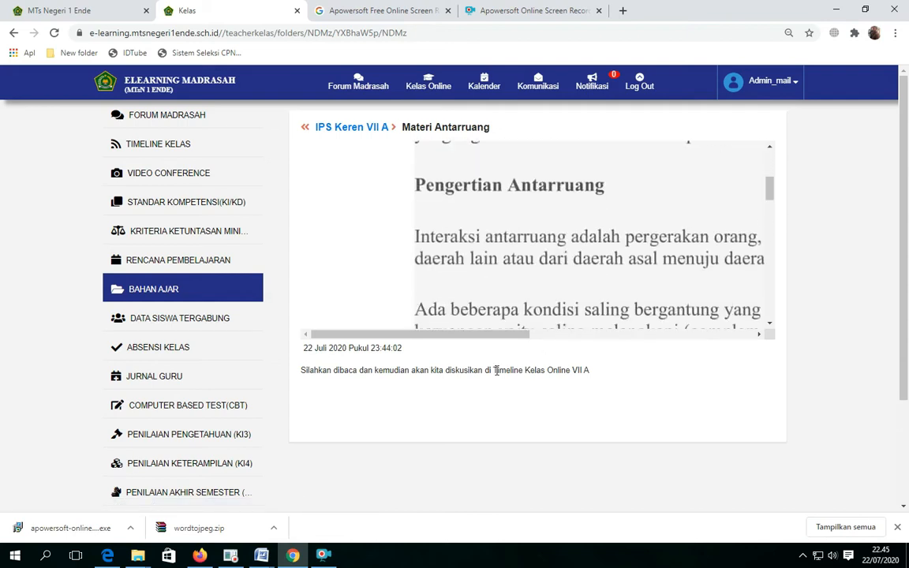
drag(480, 335, 534, 345)
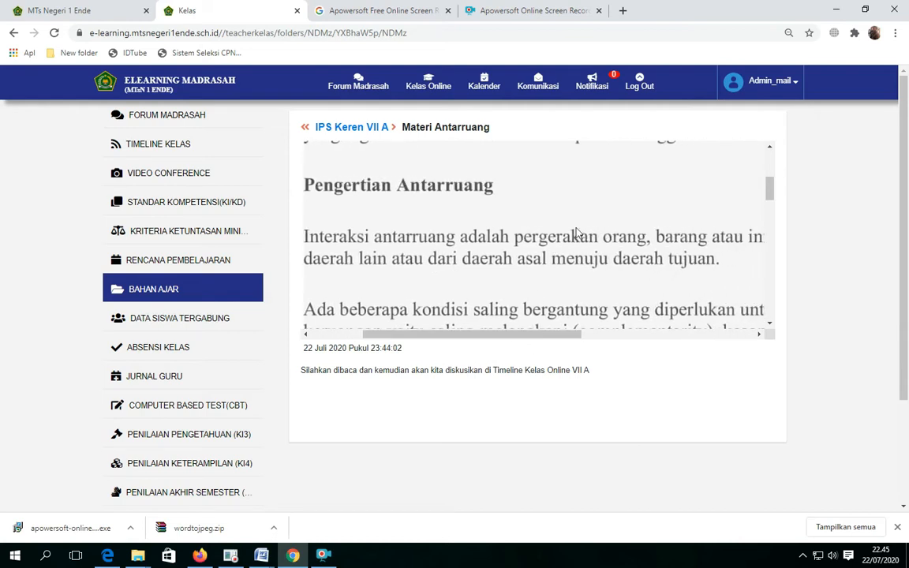
scroll(577, 232, down, 3)
scroll(577, 233, down, 3)
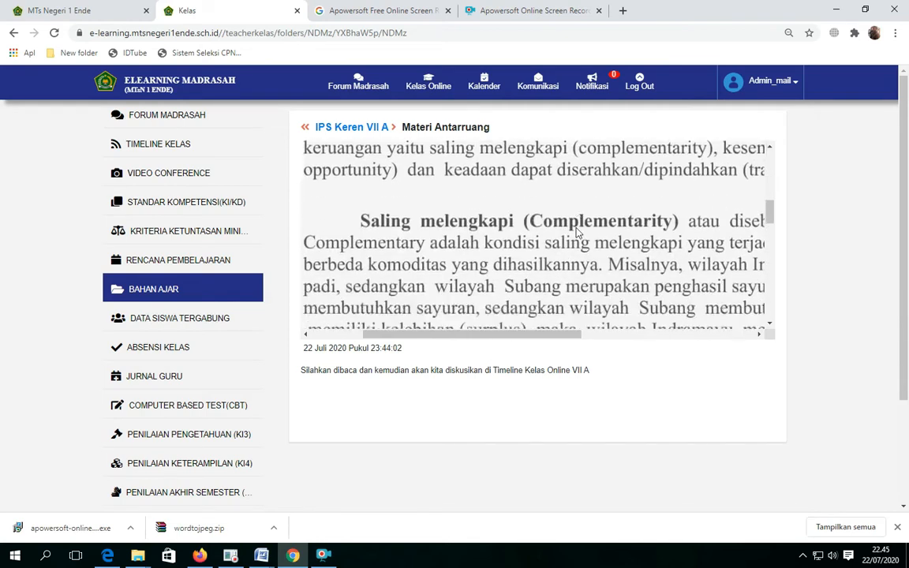
scroll(577, 233, down, 3)
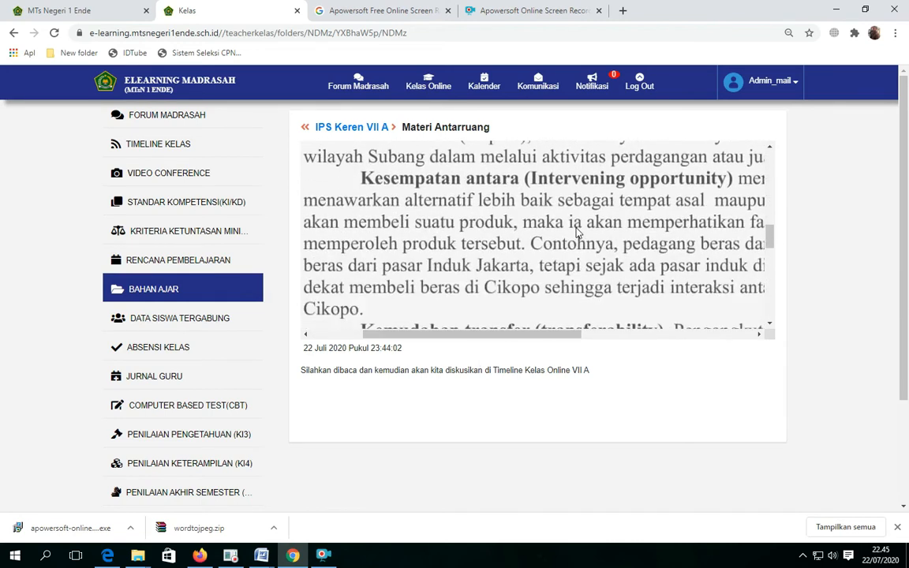
scroll(577, 233, down, 3)
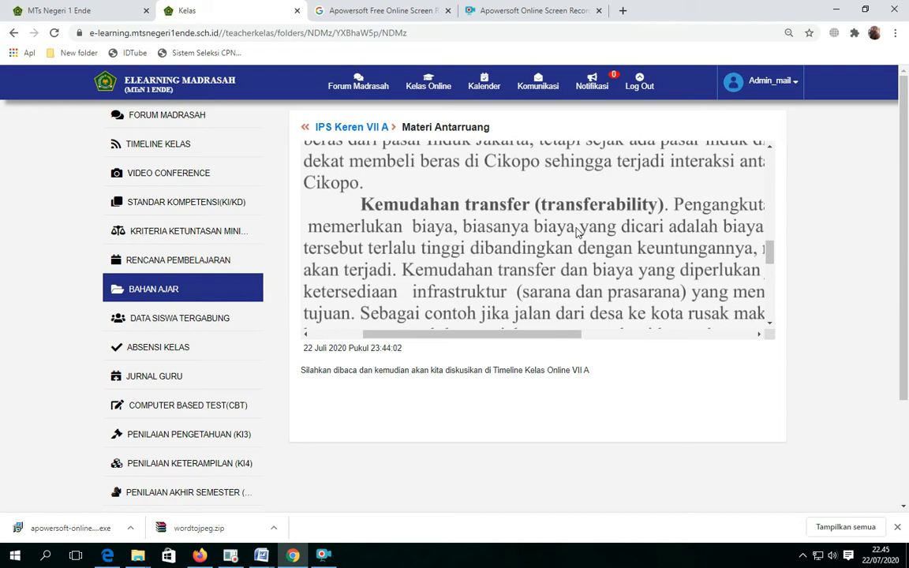
scroll(578, 231, down, 3)
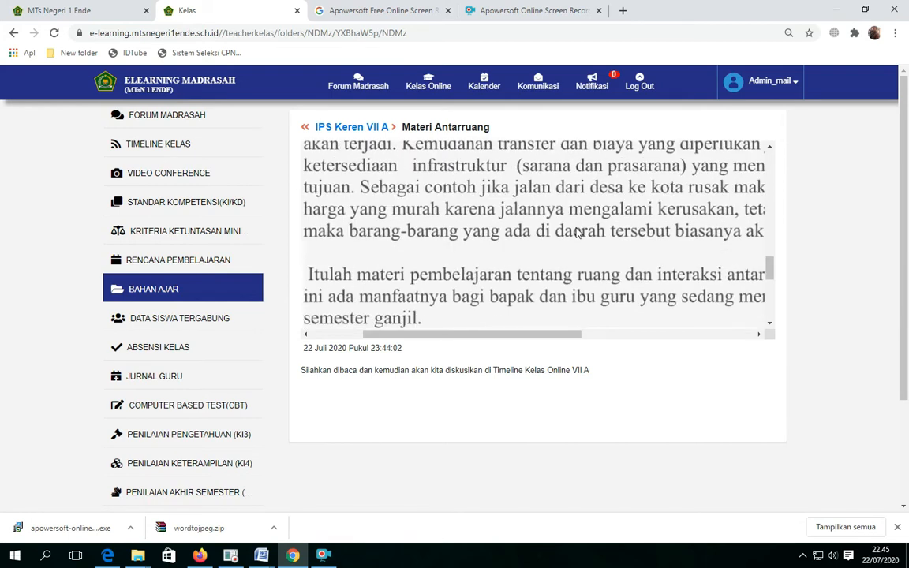
scroll(579, 232, down, 3)
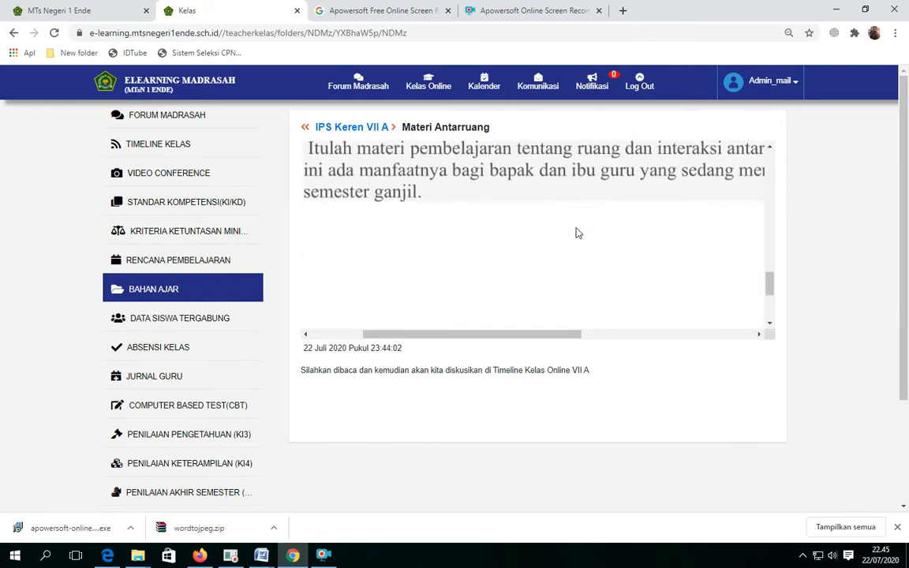
scroll(579, 233, down, 2)
scroll(578, 232, up, 8)
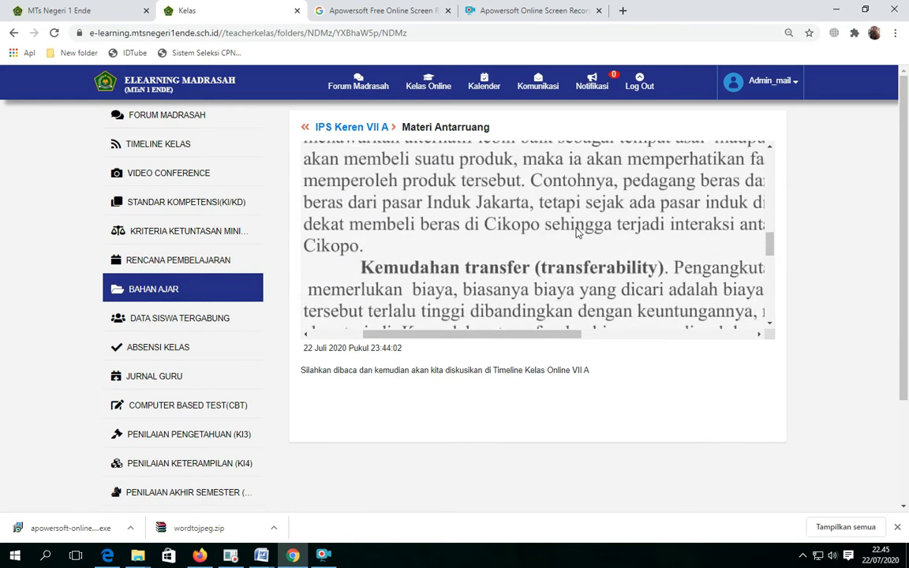
scroll(579, 231, up, 1)
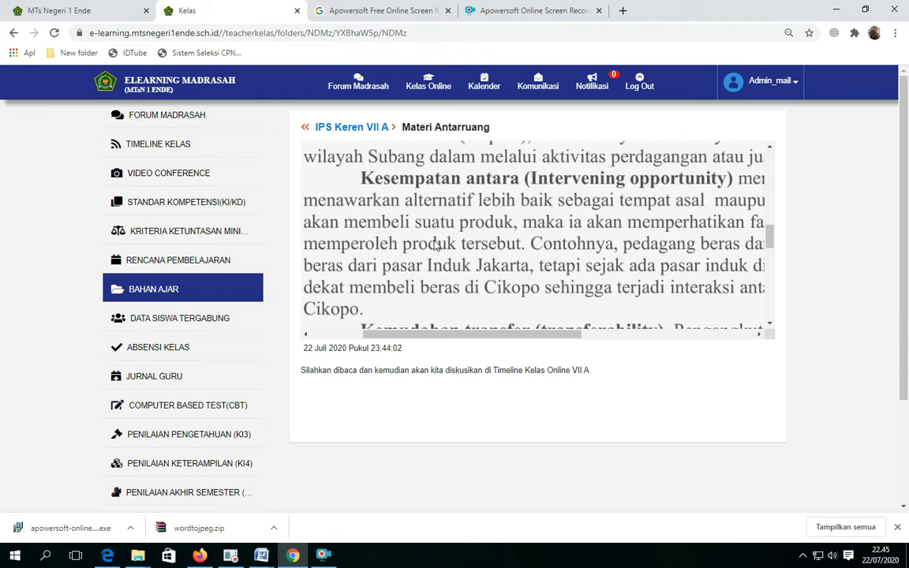
scroll(473, 243, up, 3)
scroll(541, 240, down, 4)
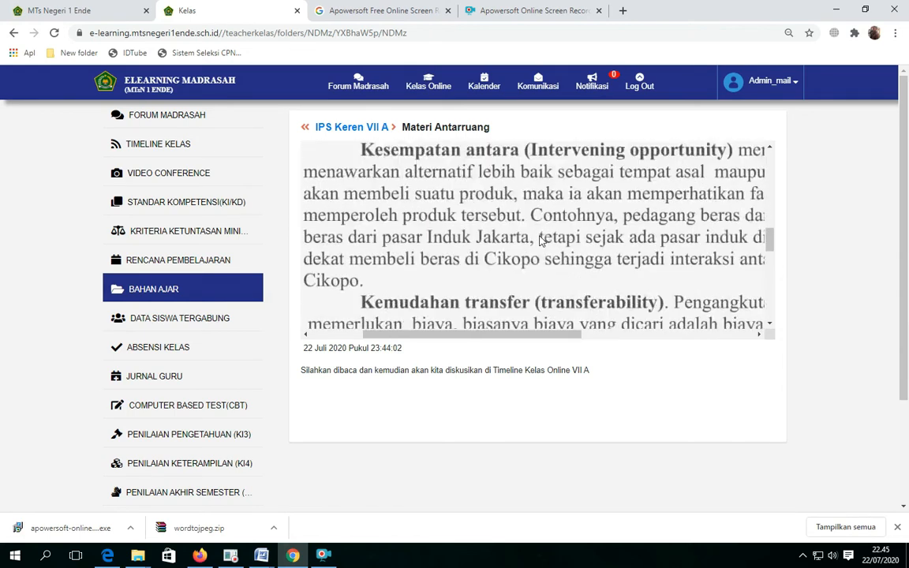
scroll(541, 241, down, 3)
click(172, 289)
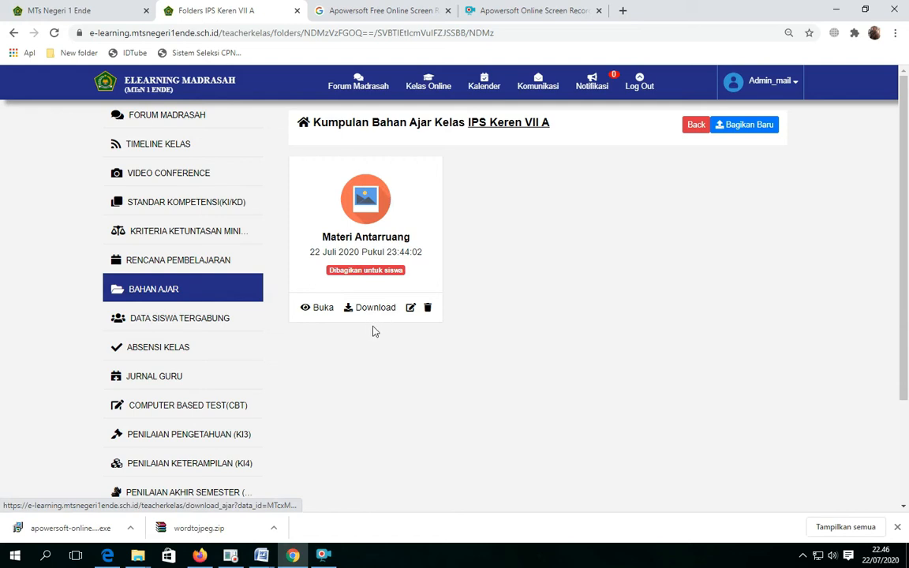
Step: In Data Siswa Tergabung, open the student invitation list, show 50 entries per page, and review the students of Rombel VII A
click(193, 320)
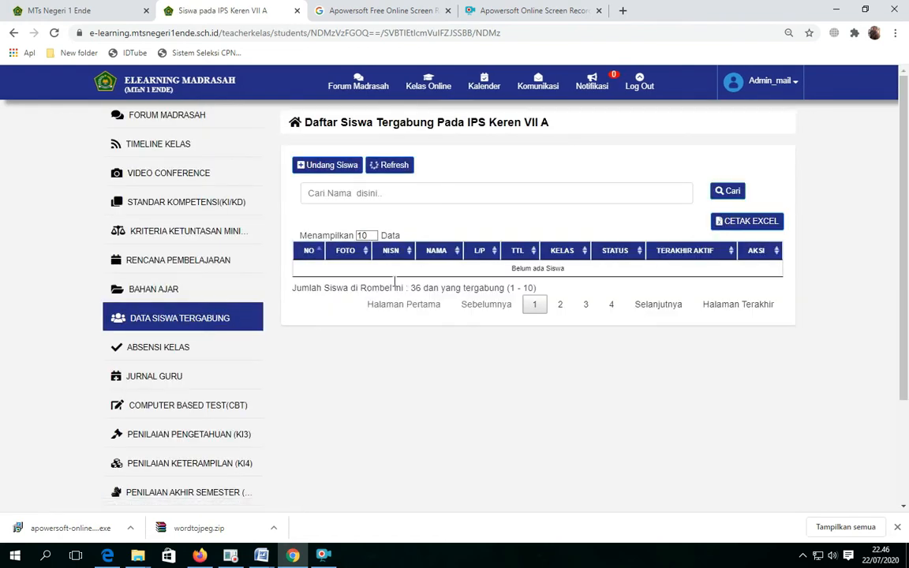
click(333, 168)
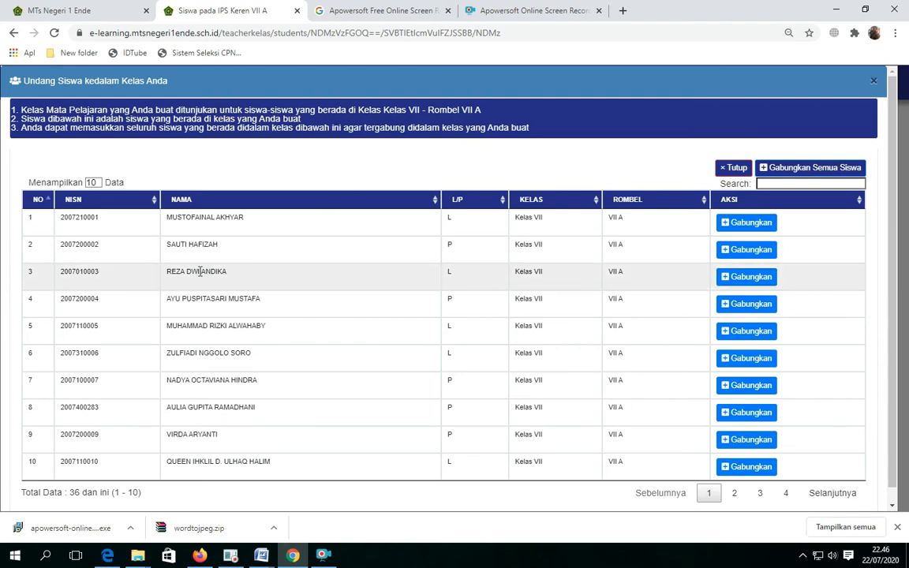
click(93, 183)
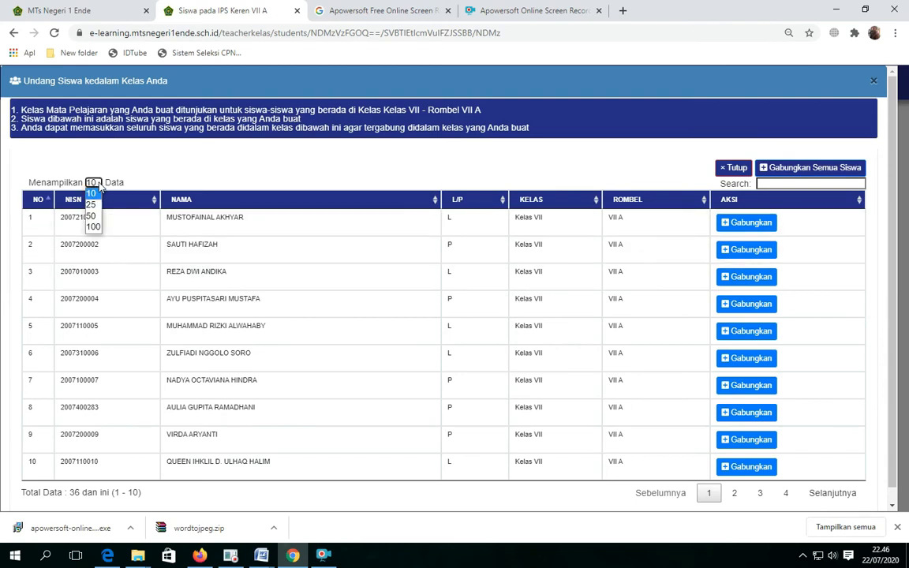
click(94, 227)
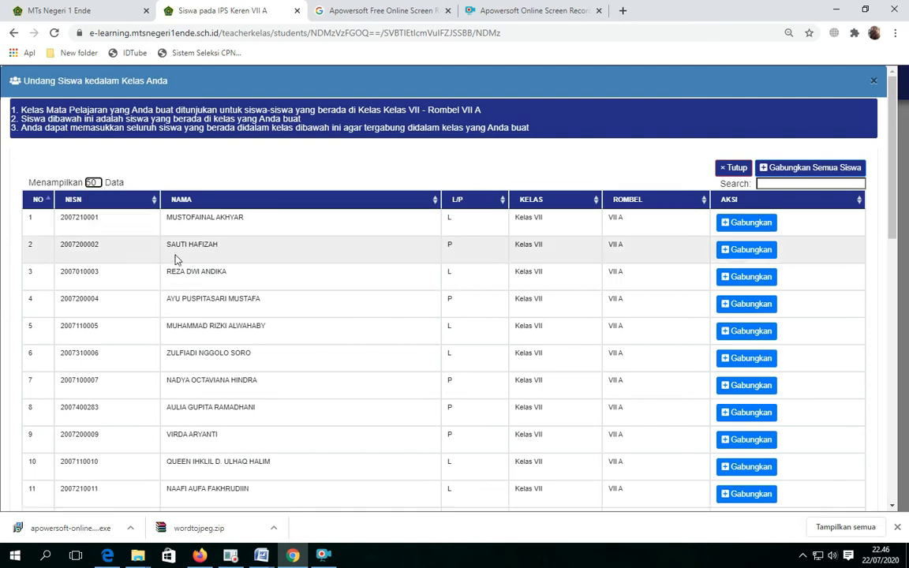
scroll(446, 352, down, 6)
scroll(446, 352, down, 3)
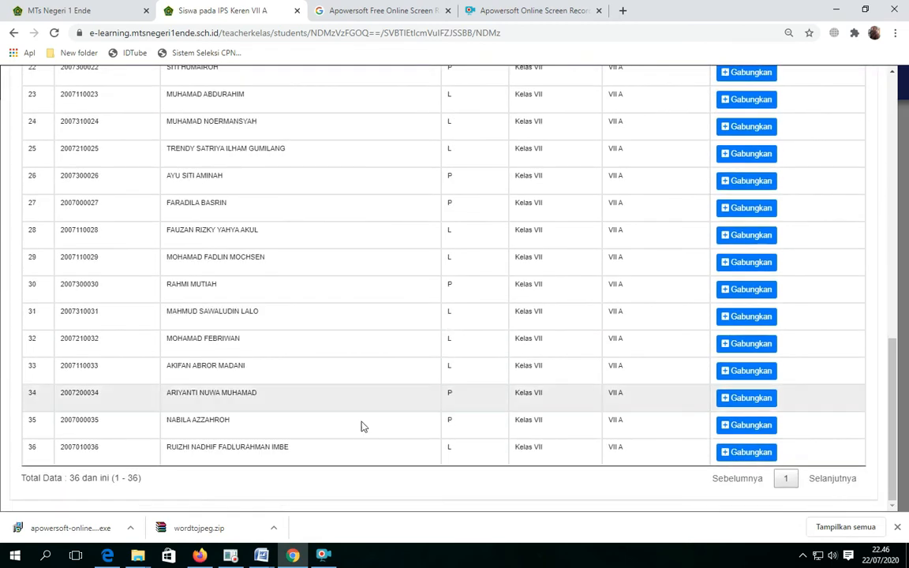
scroll(467, 427, up, 3)
scroll(467, 427, up, 6)
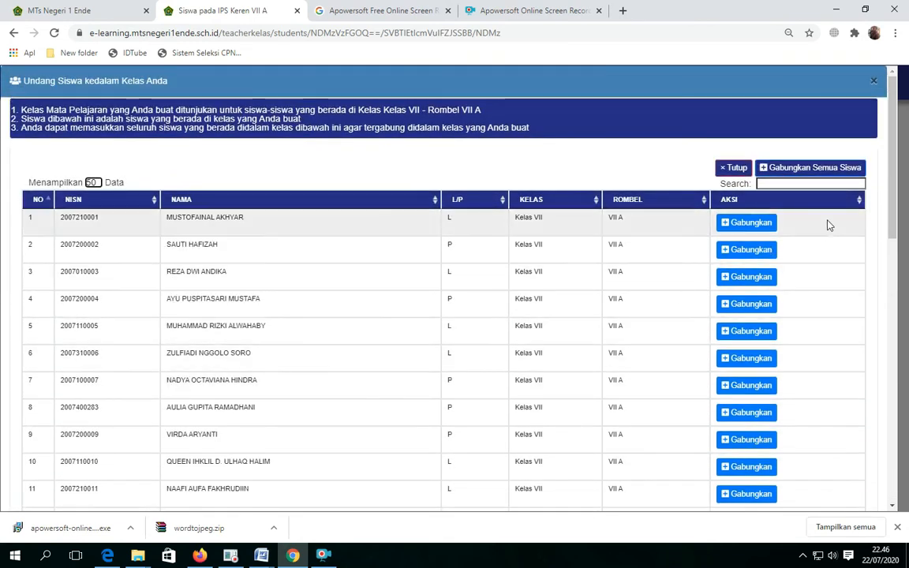
Step: Join all listed students to the class, close the invitation list, and go to the class timeline
click(824, 174)
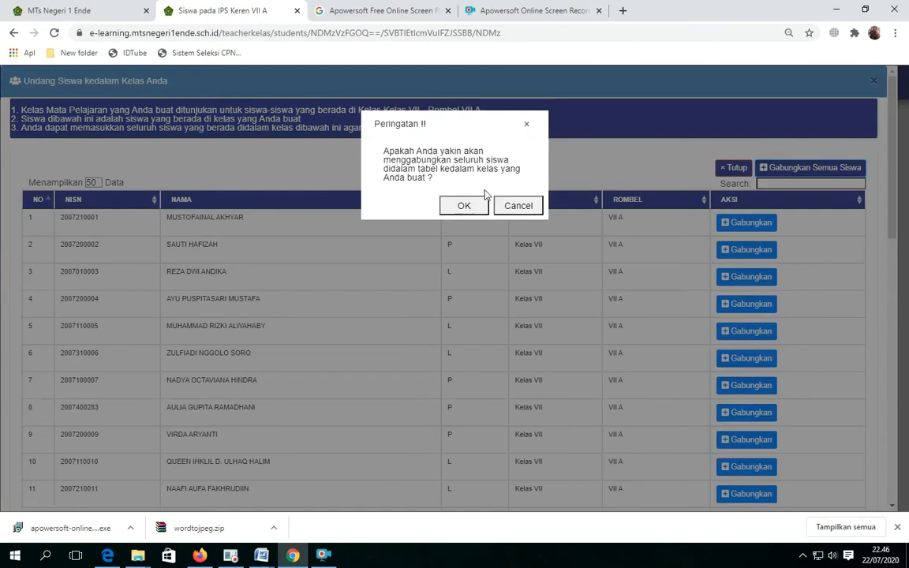
click(466, 205)
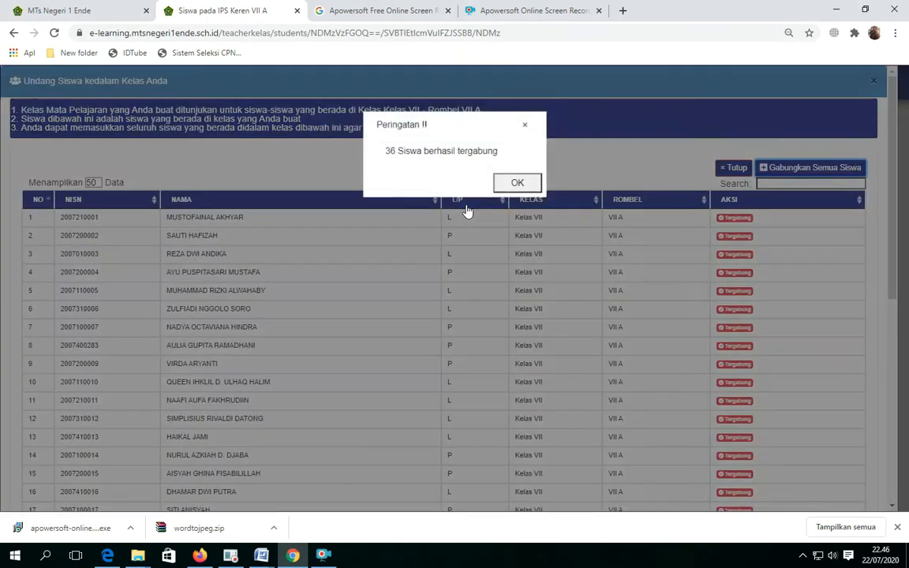
click(513, 186)
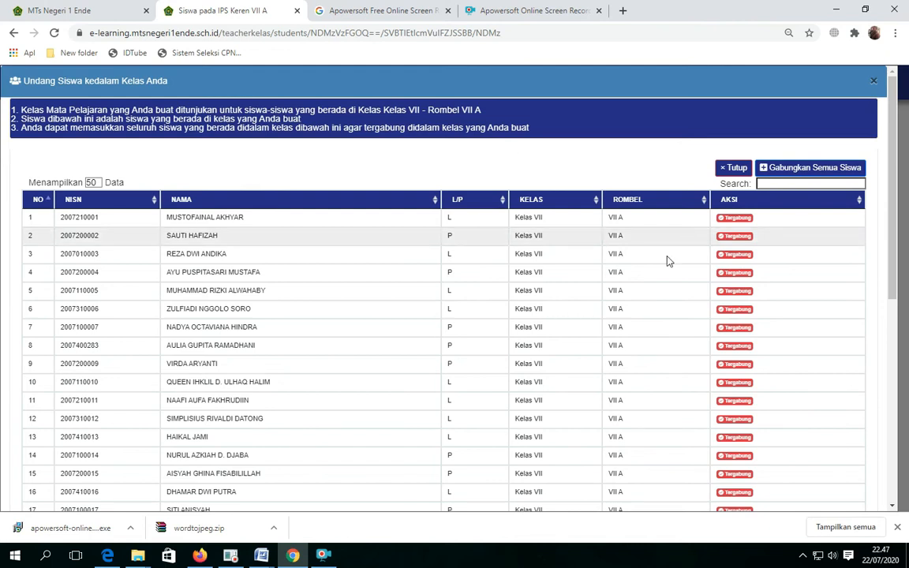
click(732, 168)
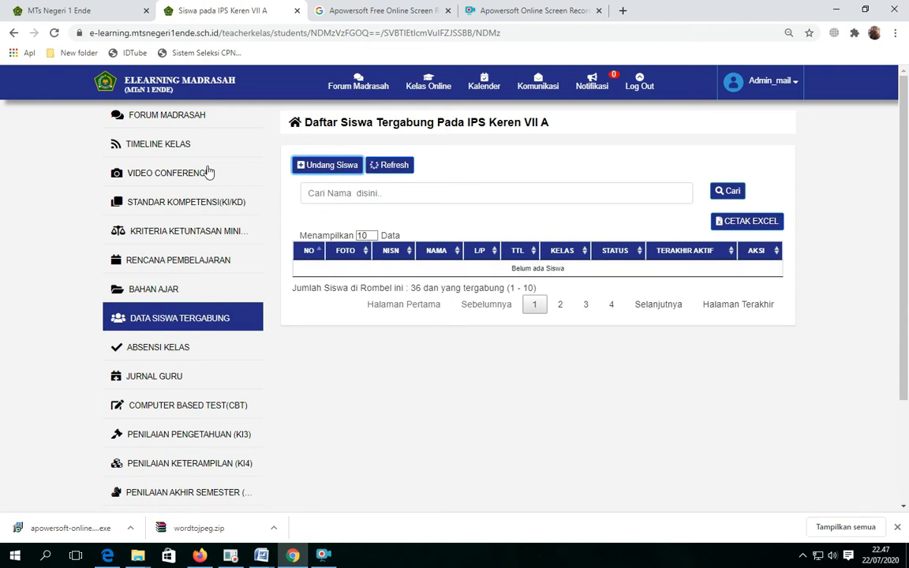
click(170, 146)
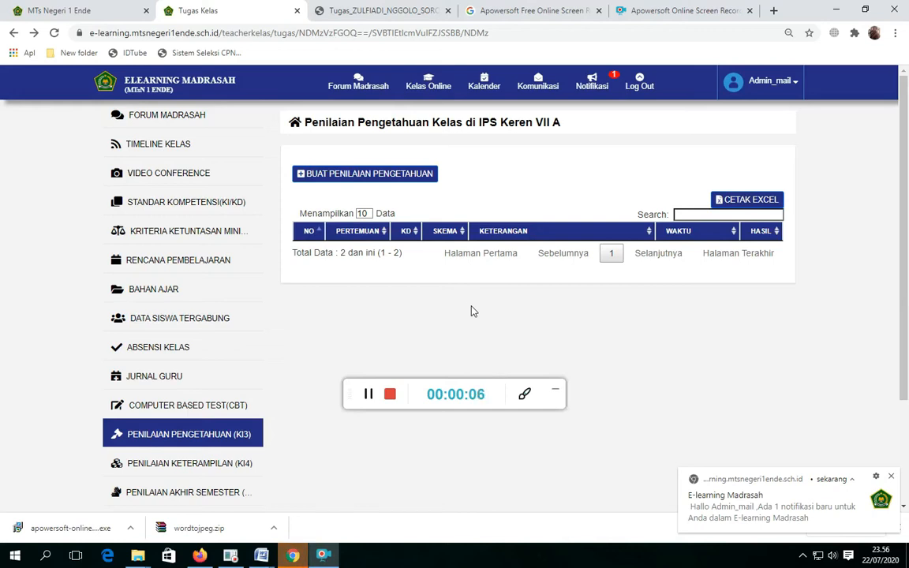
Step: Start a new knowledge assessment (KI3) for the class and choose "Tes Tertulis" as its Skema Penilaian
click(409, 176)
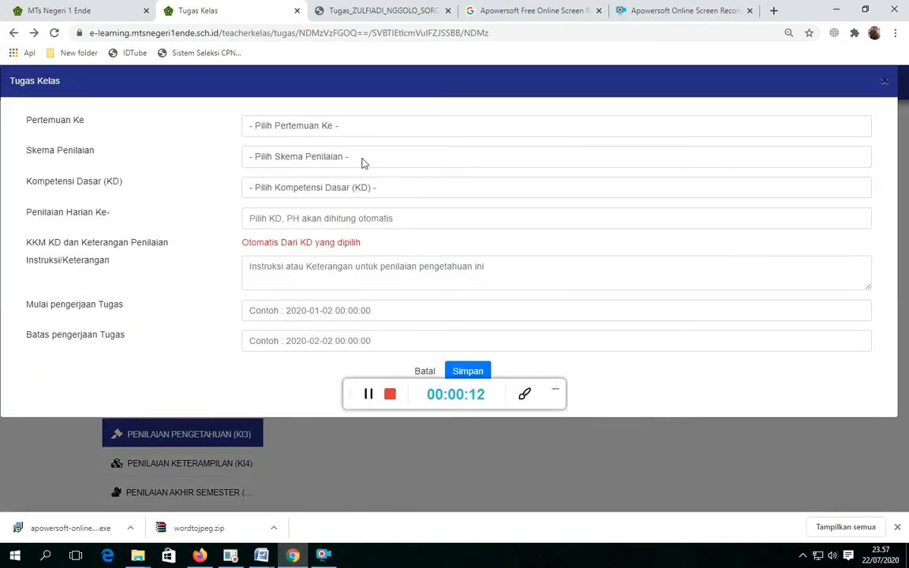
click(363, 160)
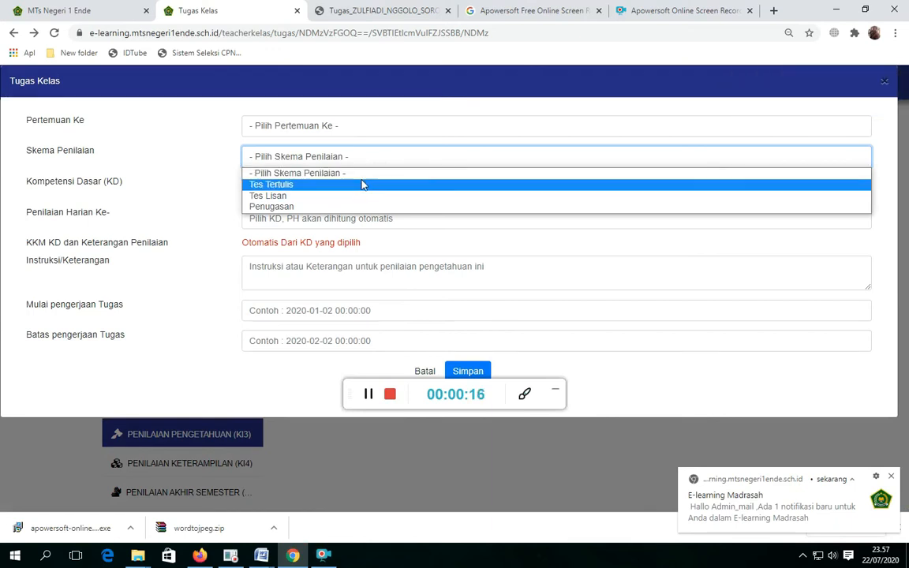
click(363, 184)
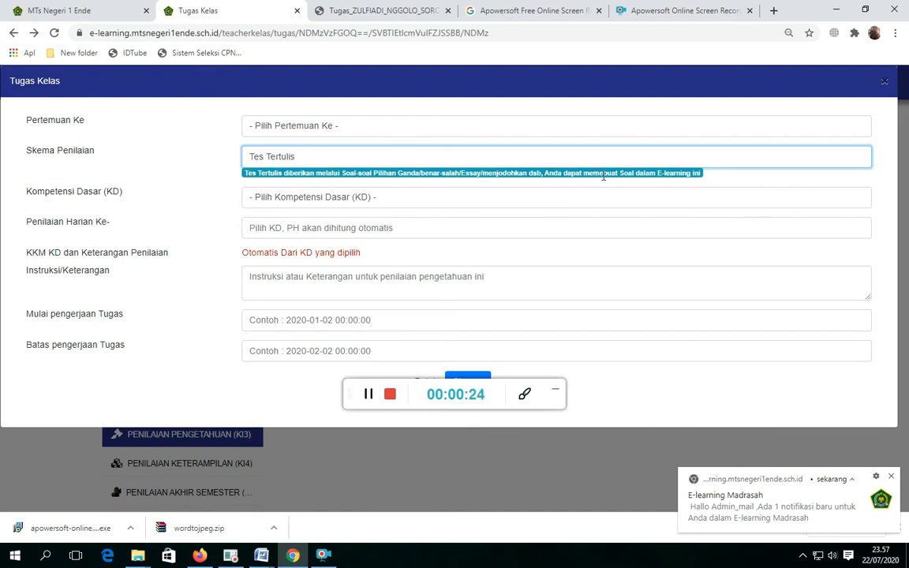
click(555, 390)
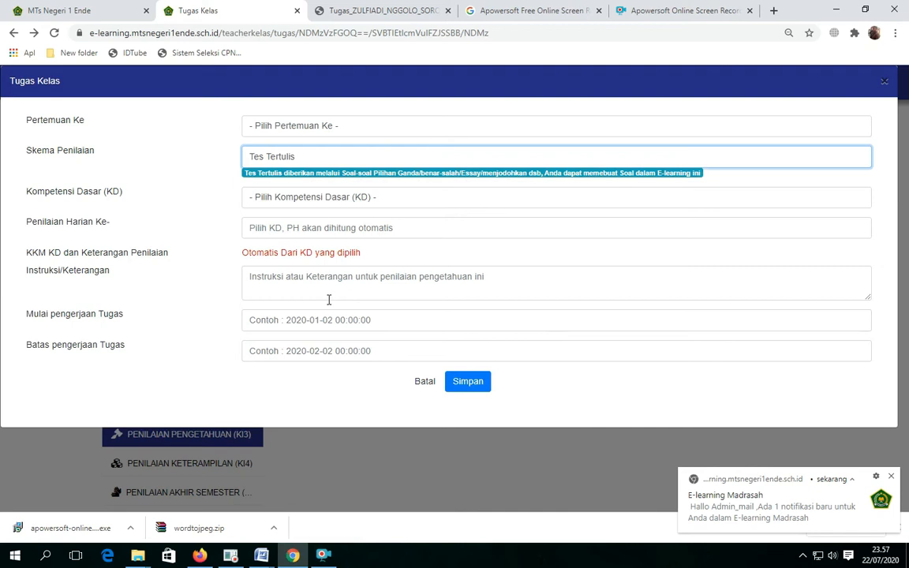
Step: Change the assessment's Skema Penilaian to "Tes Lisan"
click(250, 276)
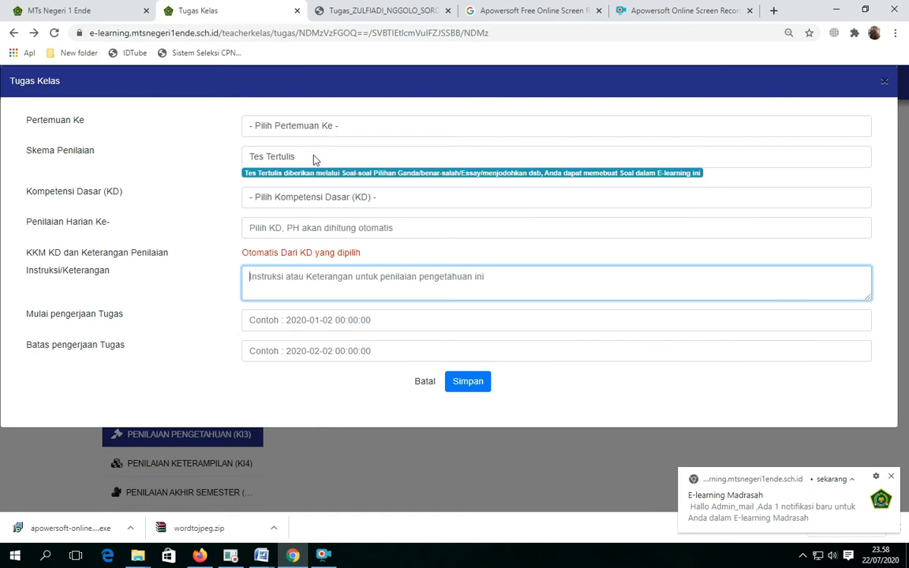
click(323, 161)
click(298, 195)
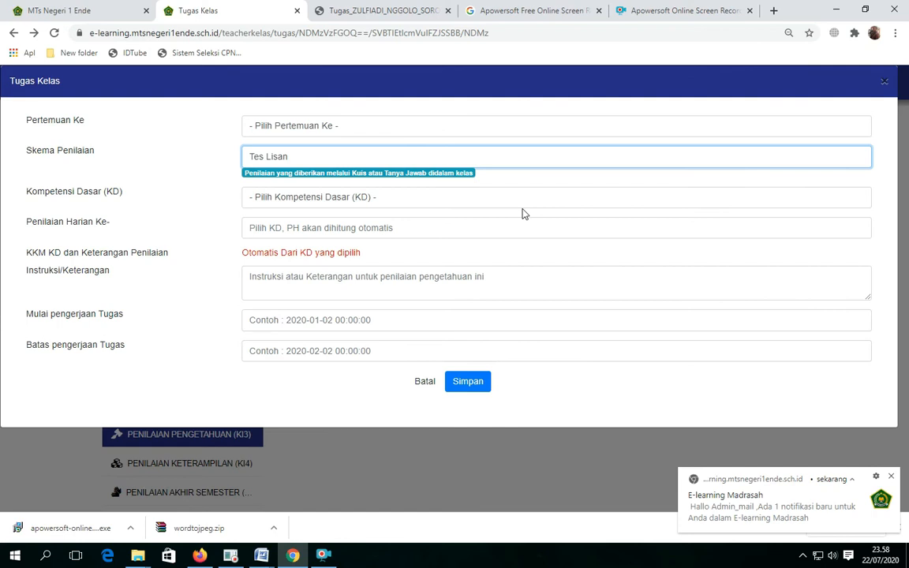
Step: Set the assessment to Pertemuan Ke 1, Skema Penilaian "Tes Tertulis" and Kompetensi Dasar 3.1
click(302, 128)
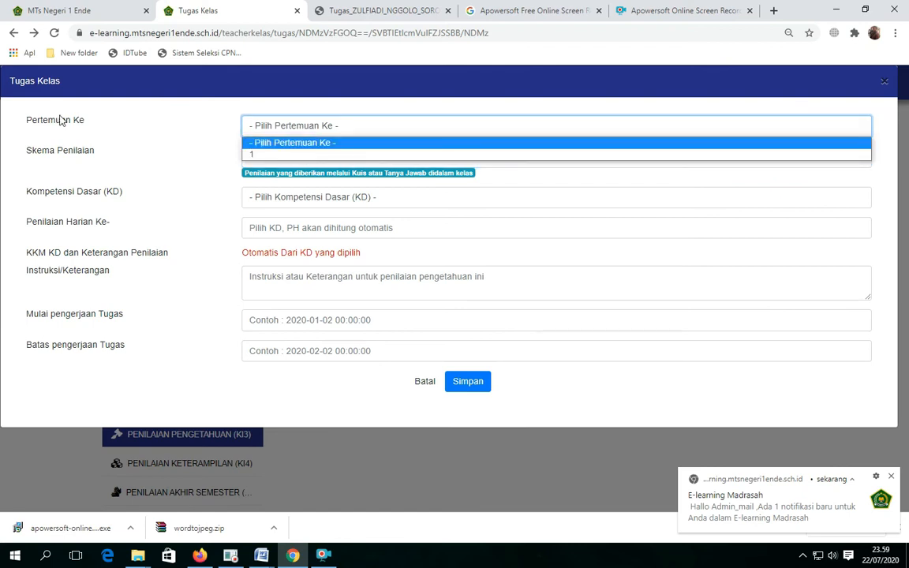
click(262, 155)
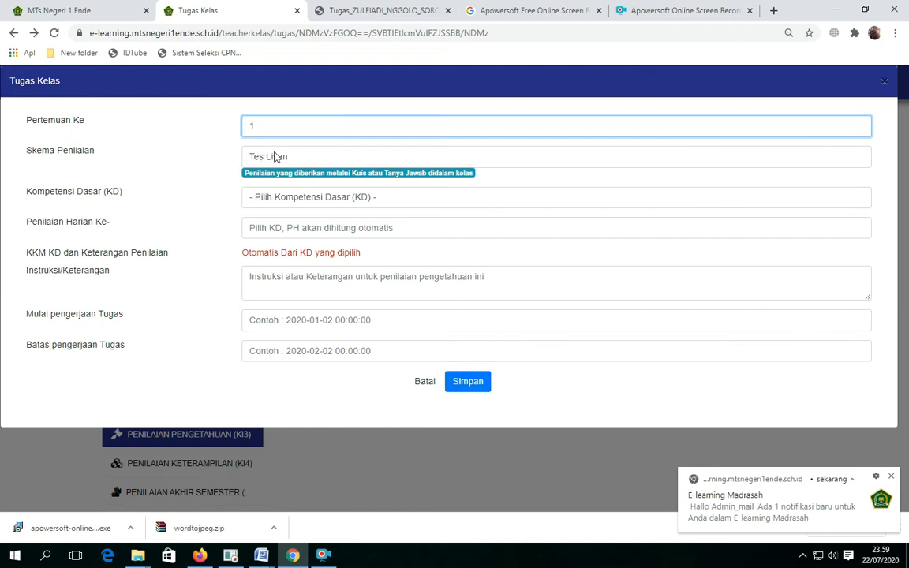
click(318, 160)
click(309, 185)
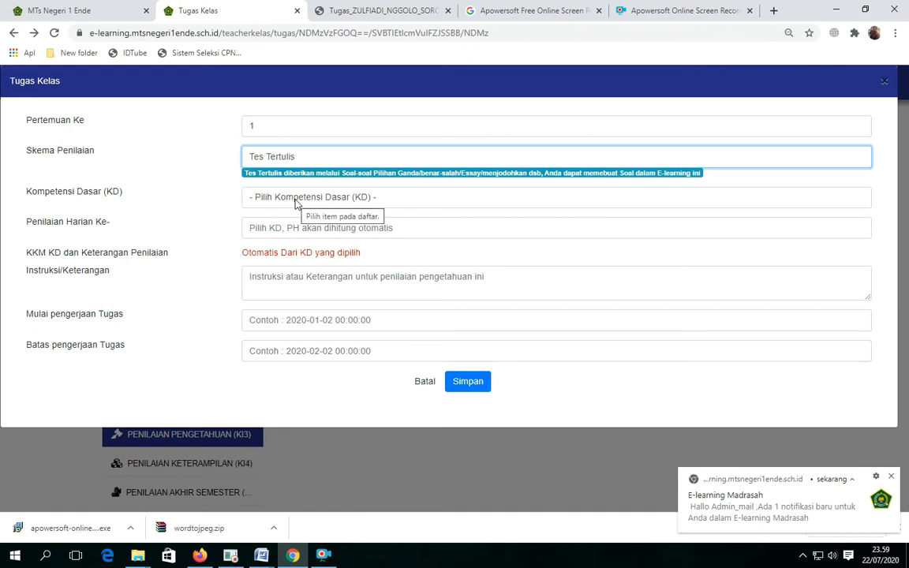
click(297, 199)
click(292, 226)
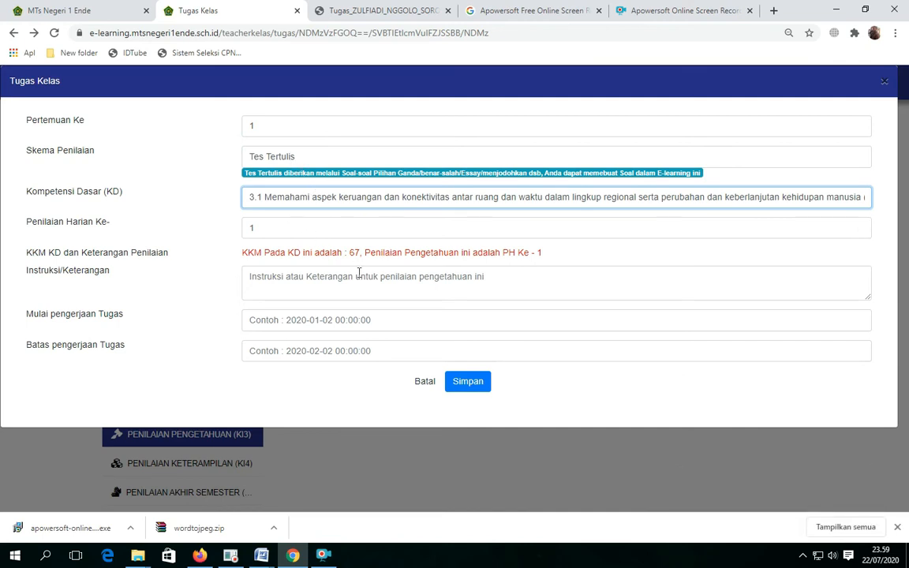
Step: Enter "Silahkan dibuka di menu CBT" as the assessment's Instruksi/Keterangan
click(312, 278)
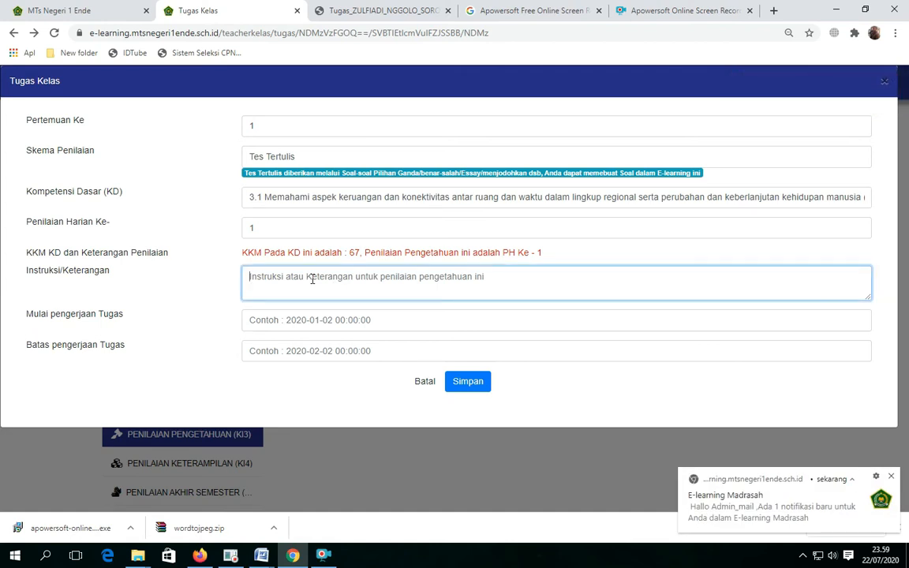
text(Silahk)
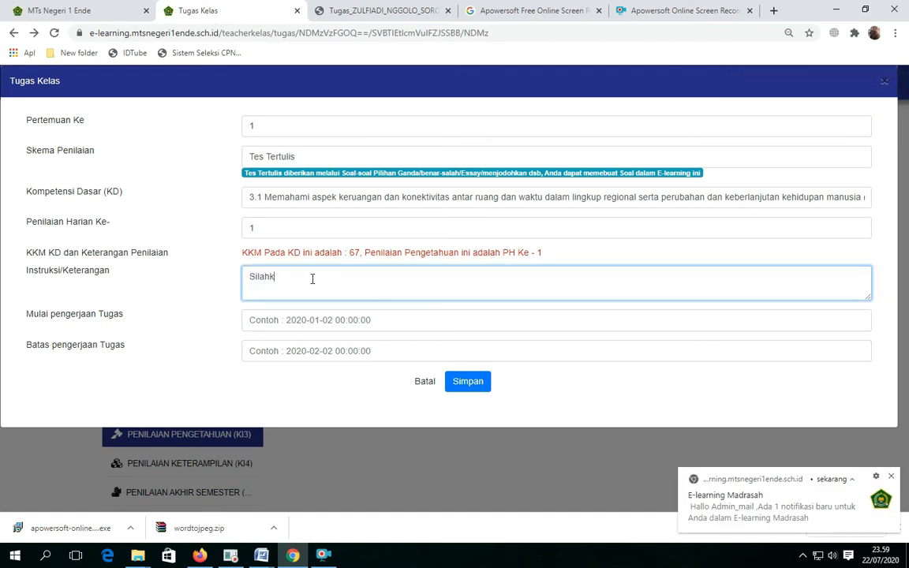
text(an dibuka di CBT)
click(325, 277)
text(menu)
click(316, 321)
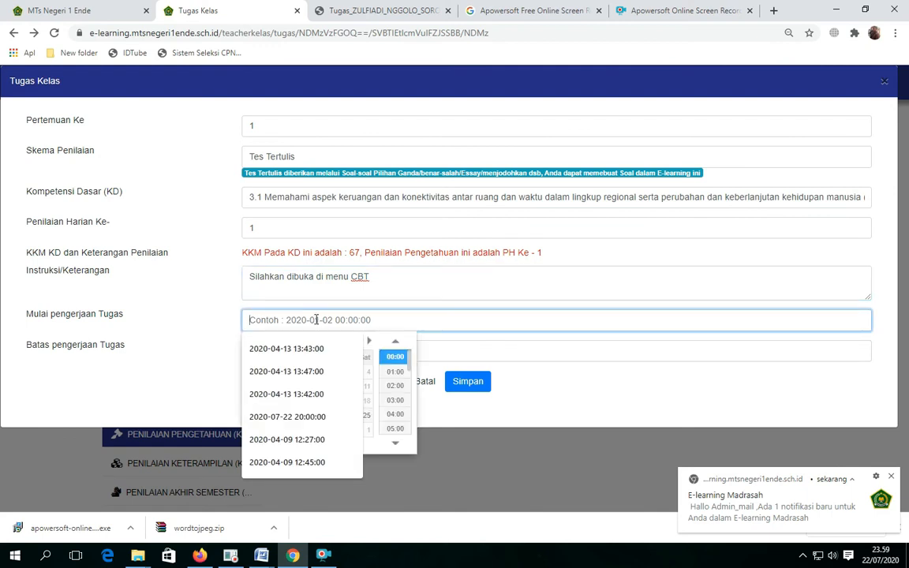
click(293, 349)
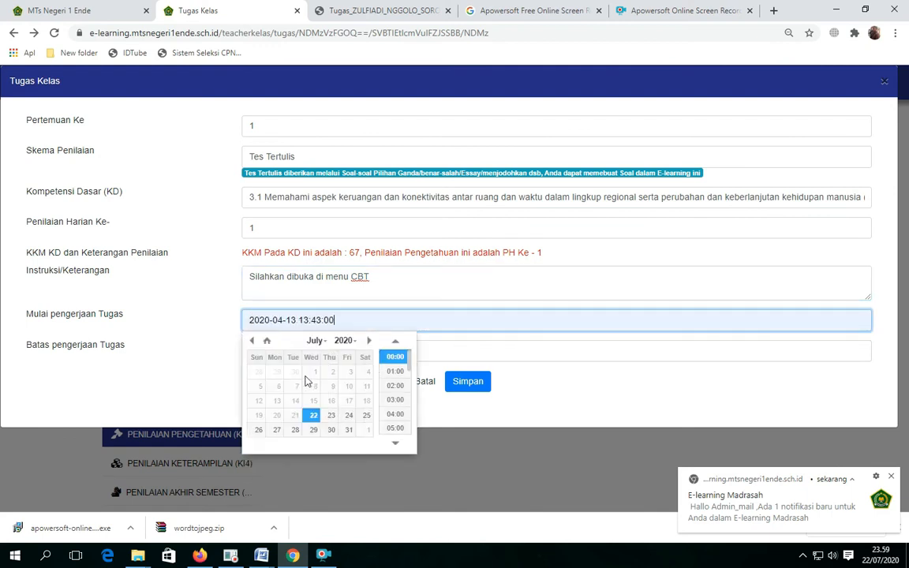
click(313, 418)
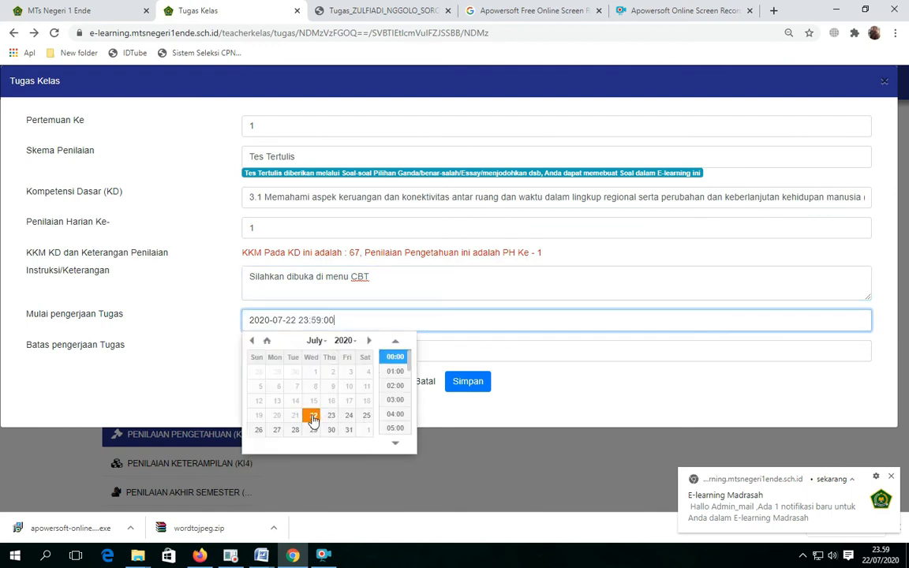
click(430, 350)
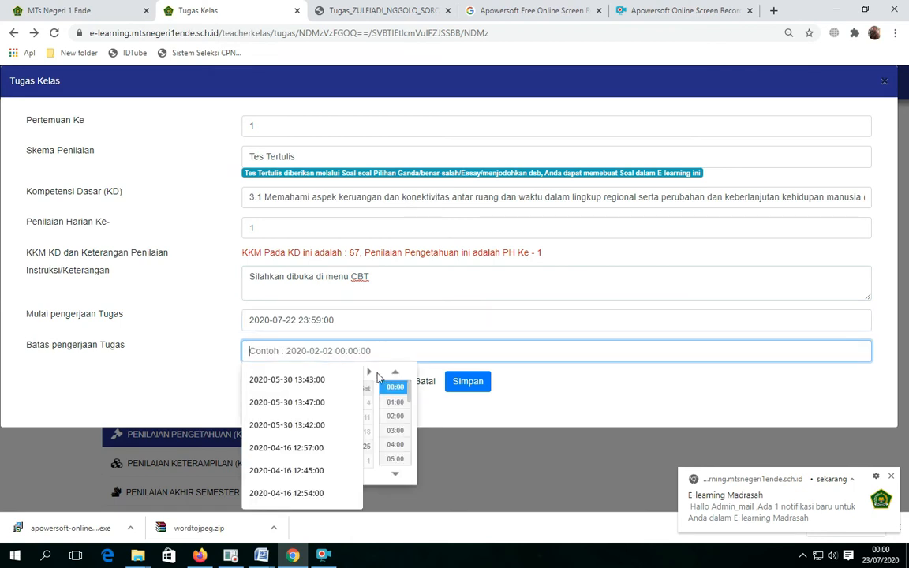
click(336, 402)
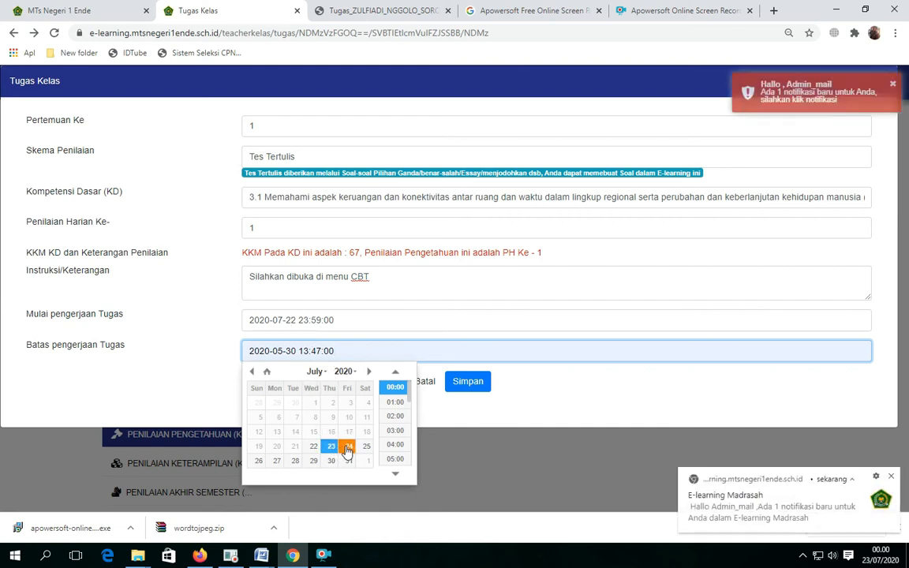
click(348, 447)
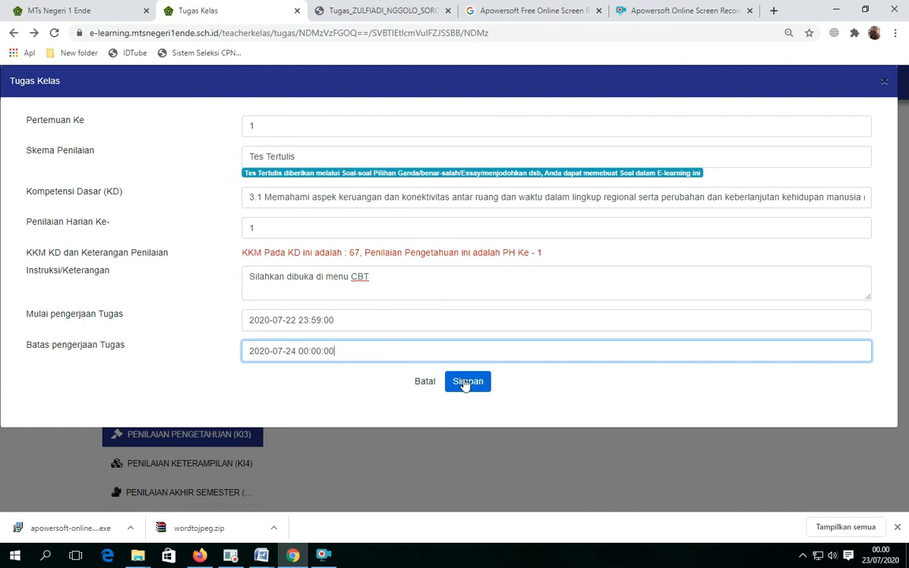
click(465, 382)
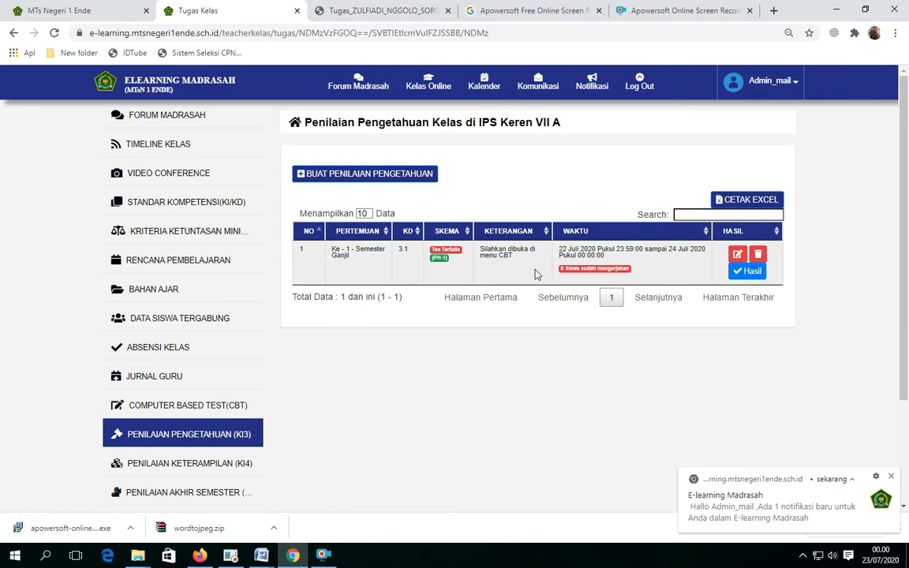
Step: Open the Hasil sheet of the written test, look at the students' Nilai fields, and close it
click(746, 273)
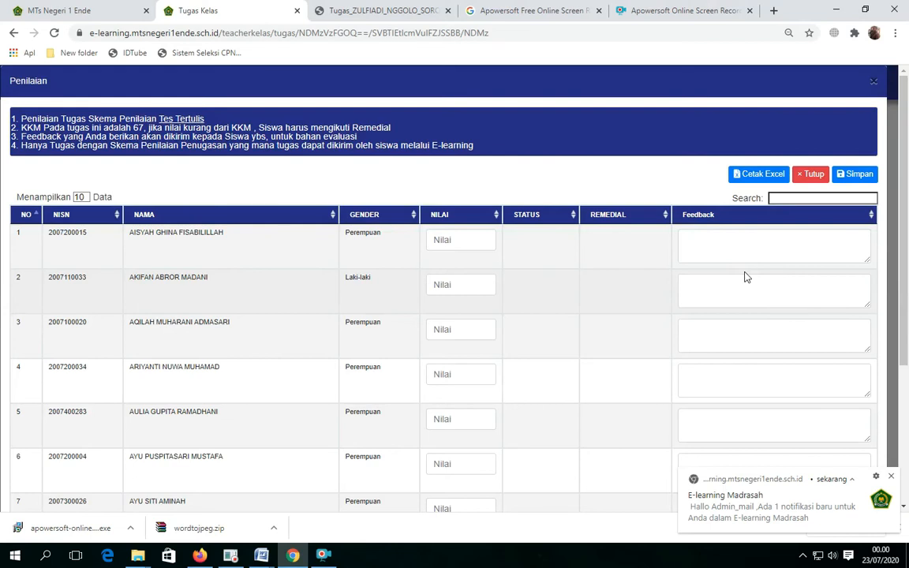
click(443, 240)
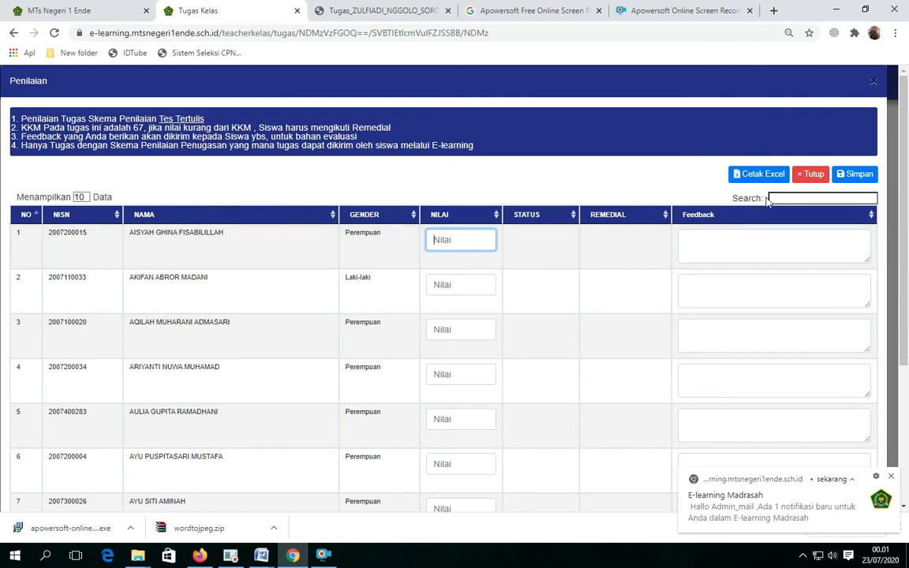
click(813, 175)
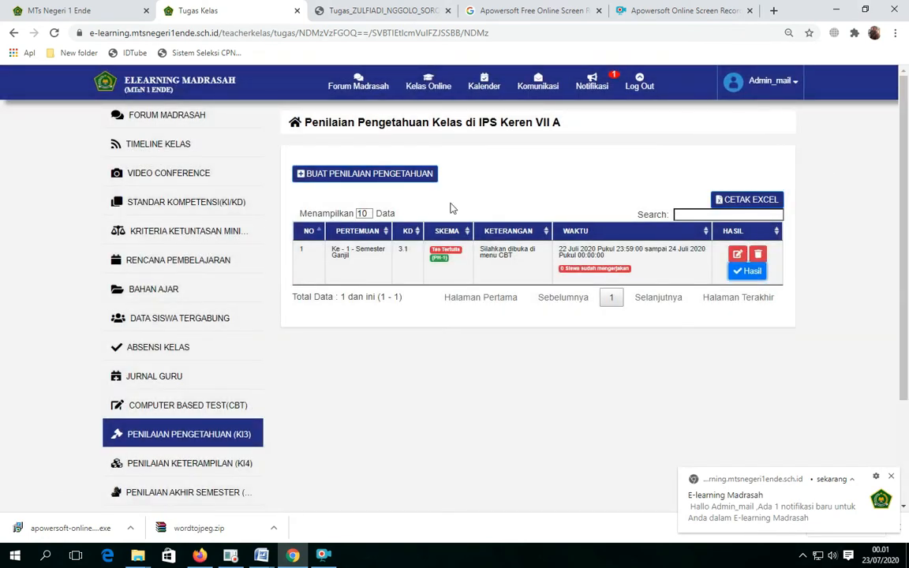
Step: Start another knowledge assessment with Pertemuan Ke 1, Skema Penilaian "Tes Lisan" and Kompetensi Dasar 3.1
click(366, 175)
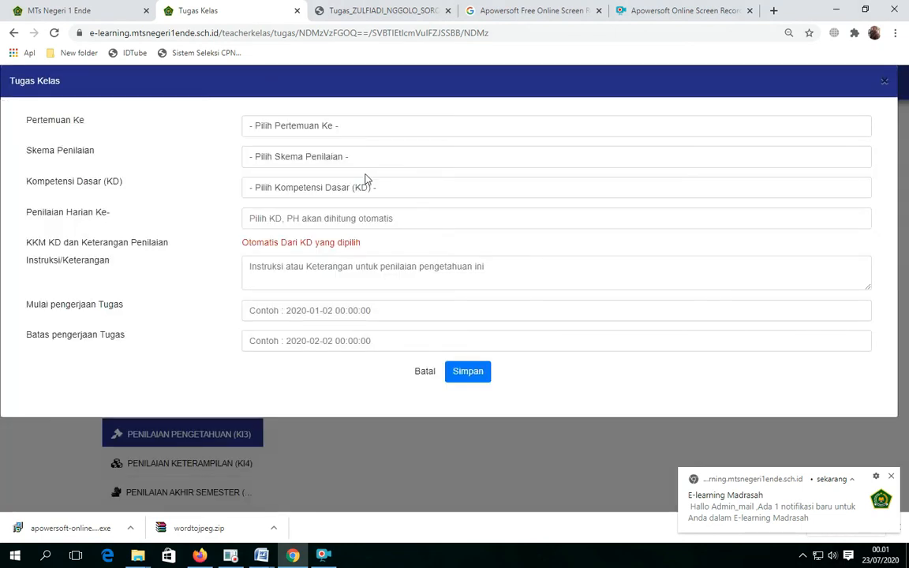
click(330, 131)
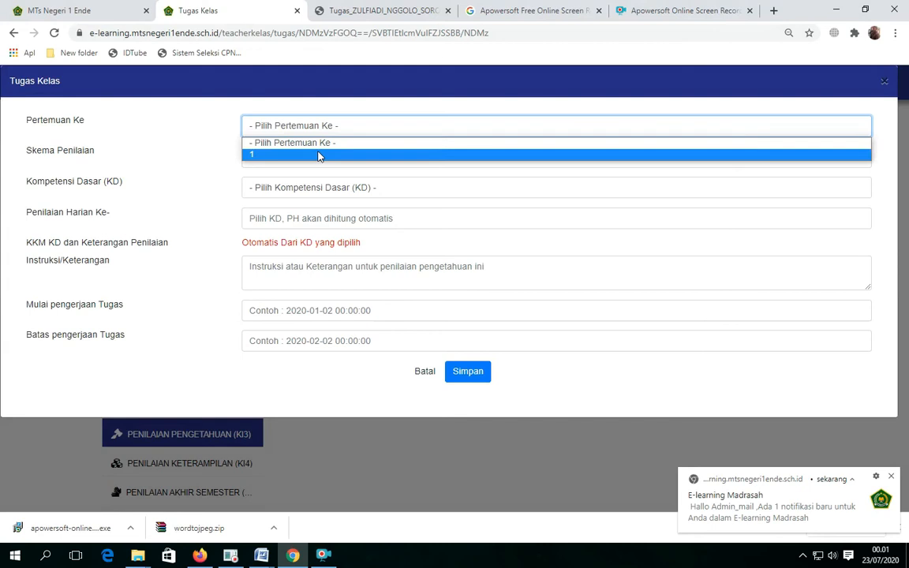
click(318, 154)
click(336, 162)
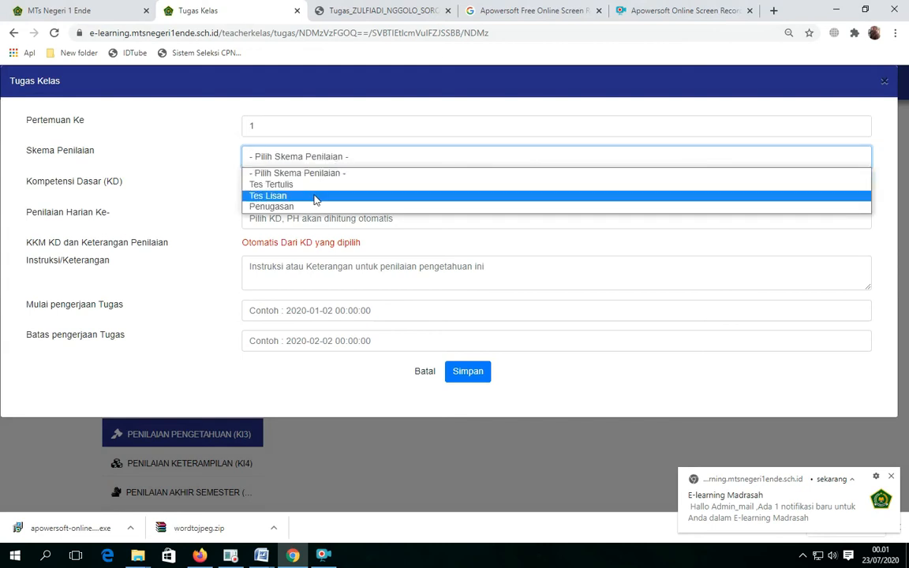
click(325, 195)
click(344, 198)
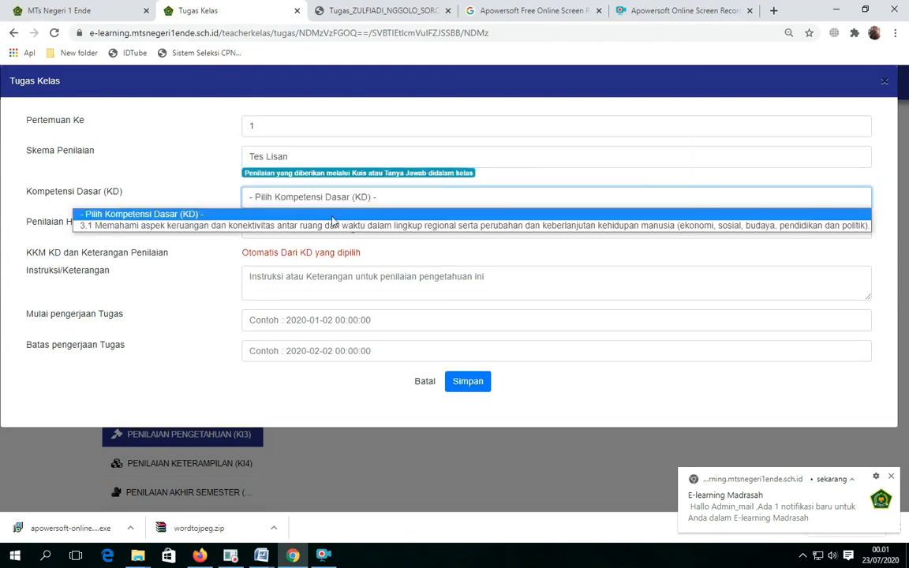
click(339, 213)
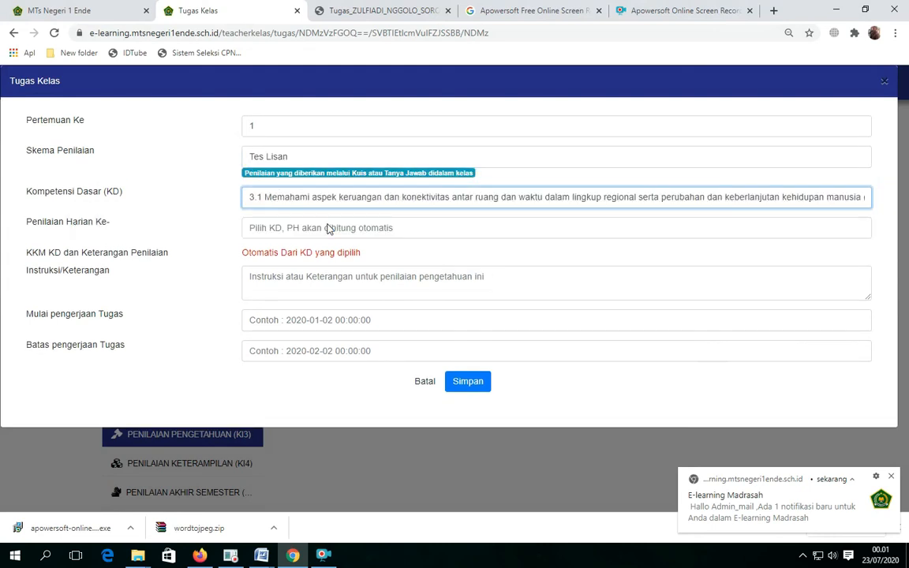
Step: Enter "Pertanyaan tes lisan akan di tampilkan pada timeline kelas" as the oral test's Instruksi/Keterangan
click(323, 279)
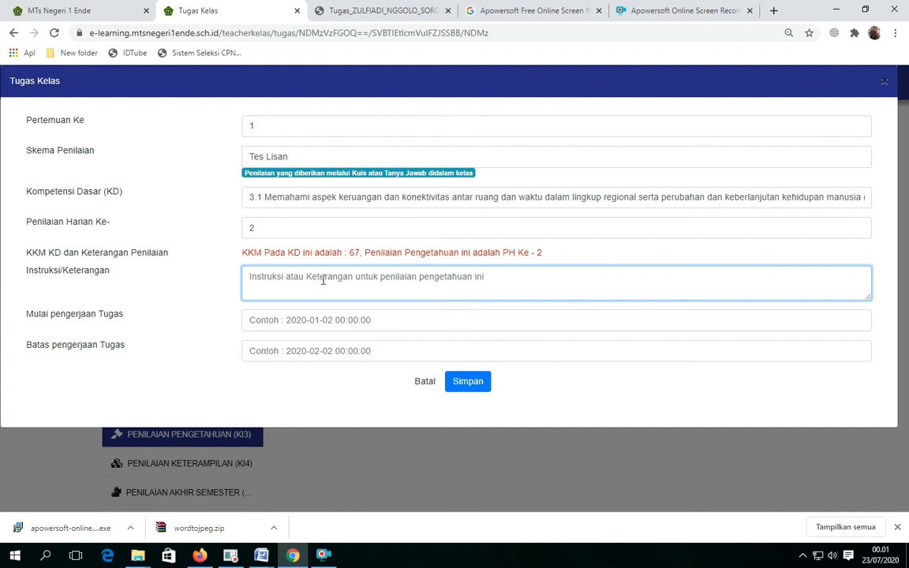
text(Pertanyaan )
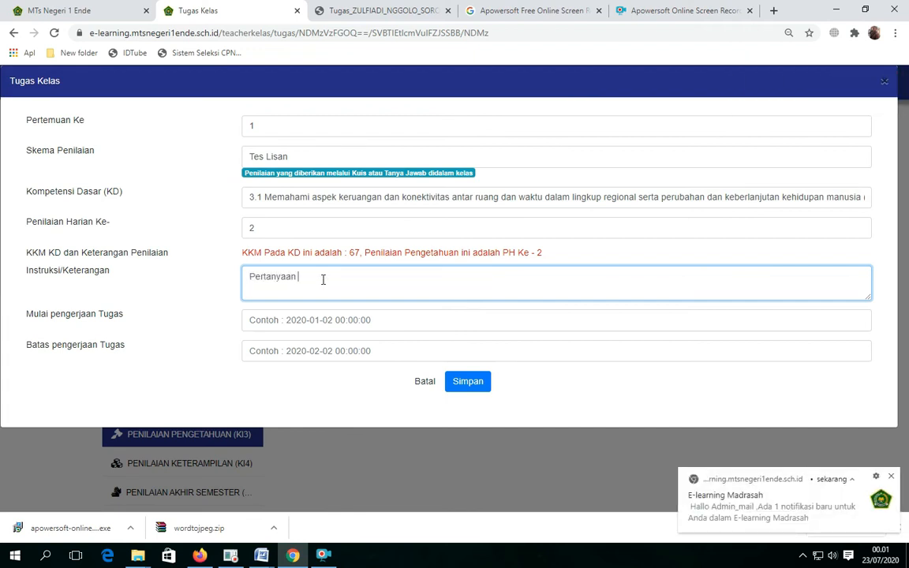
text(tes lisan akan di tampilkan pada timeline kelas)
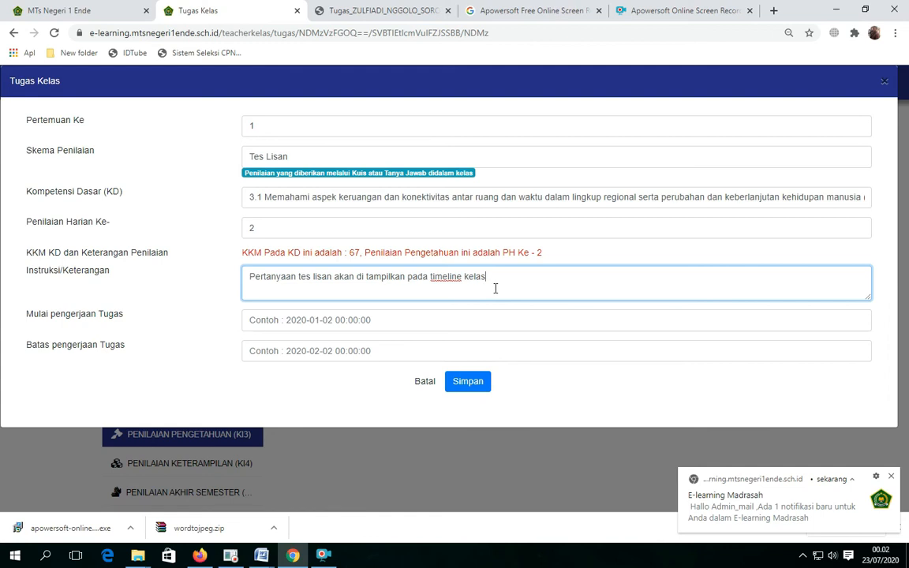
click(350, 322)
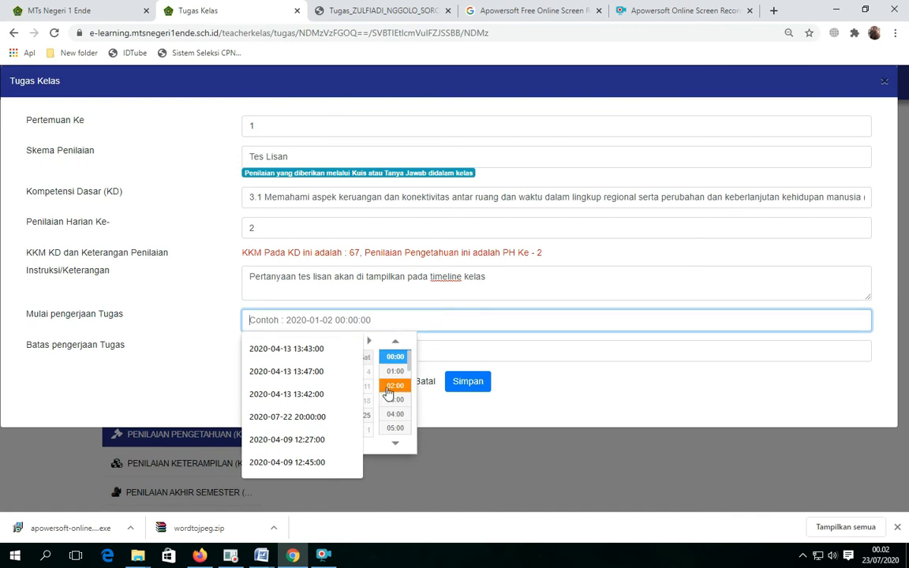
click(389, 393)
click(307, 371)
click(319, 350)
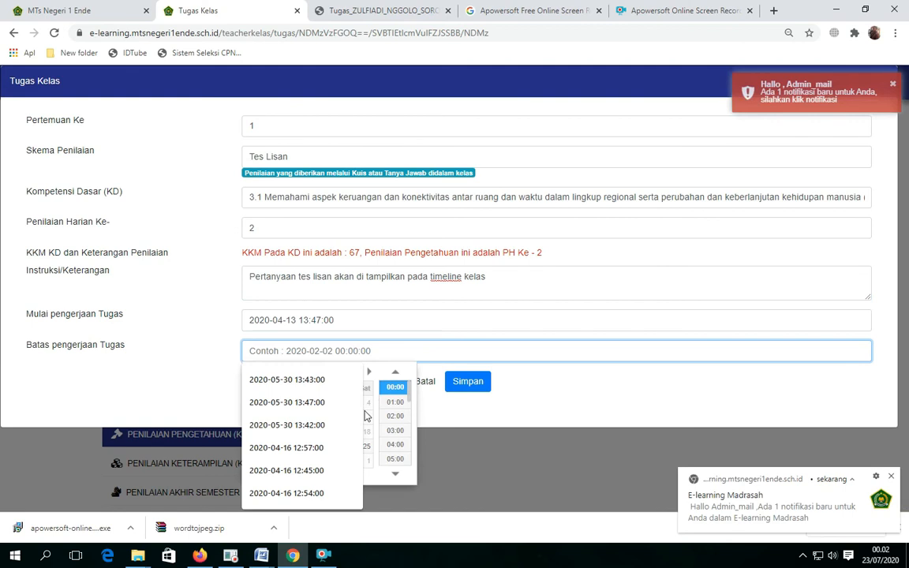
click(334, 494)
click(330, 448)
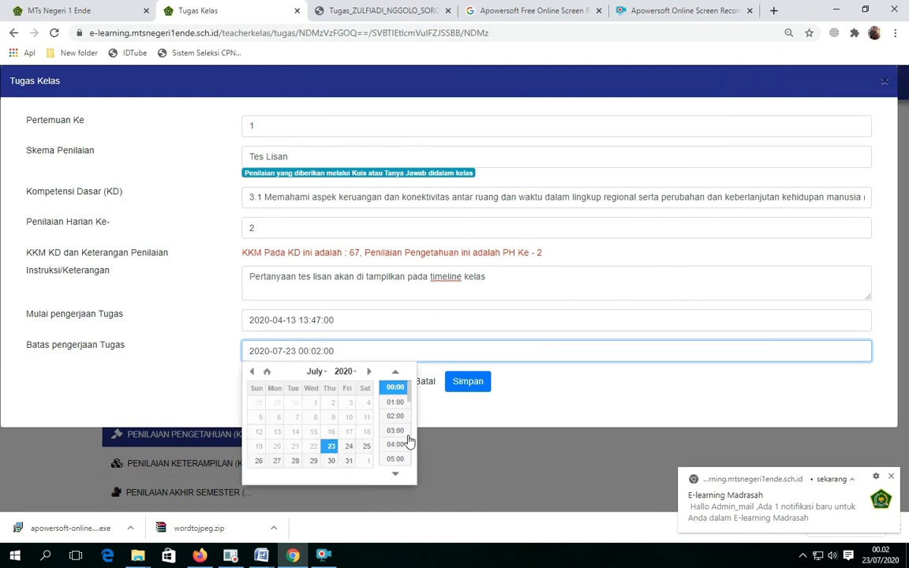
click(397, 389)
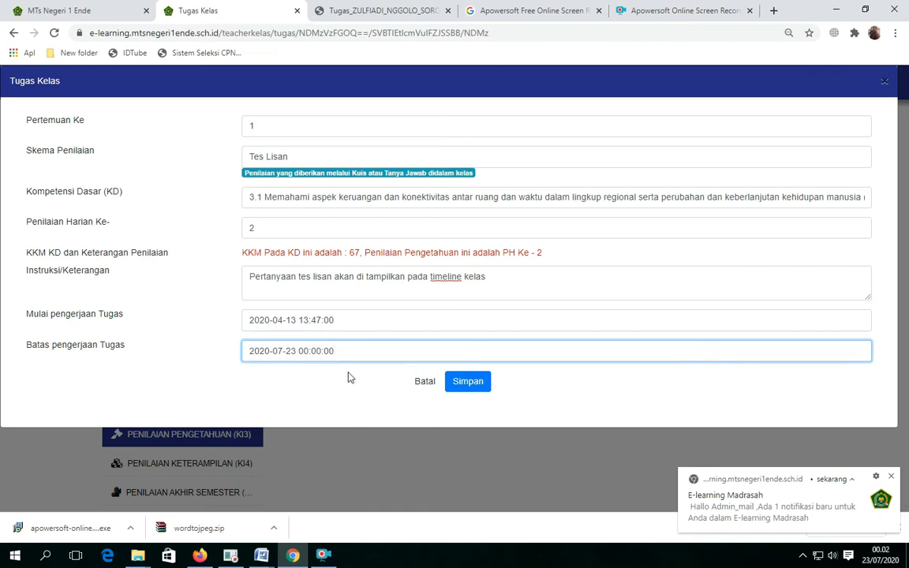
click(294, 321)
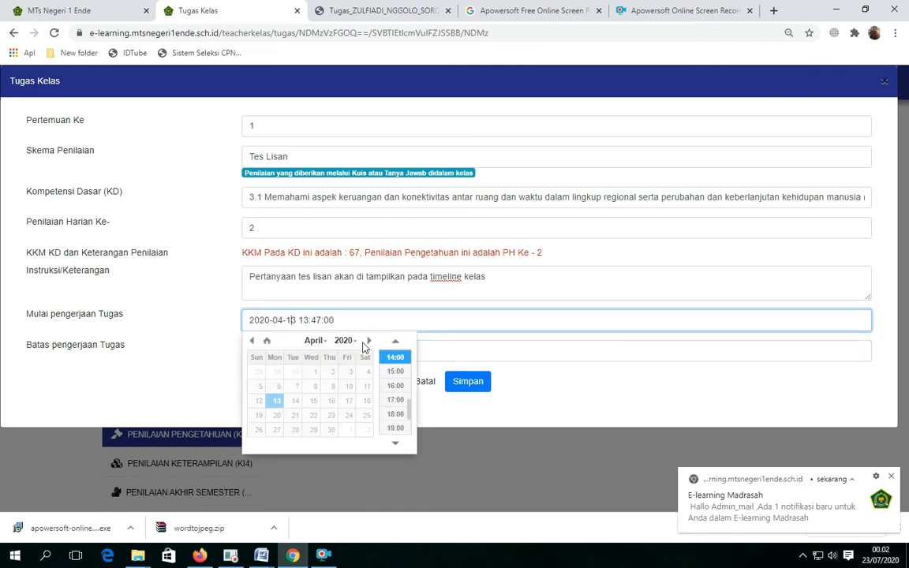
click(367, 340)
click(368, 341)
click(369, 341)
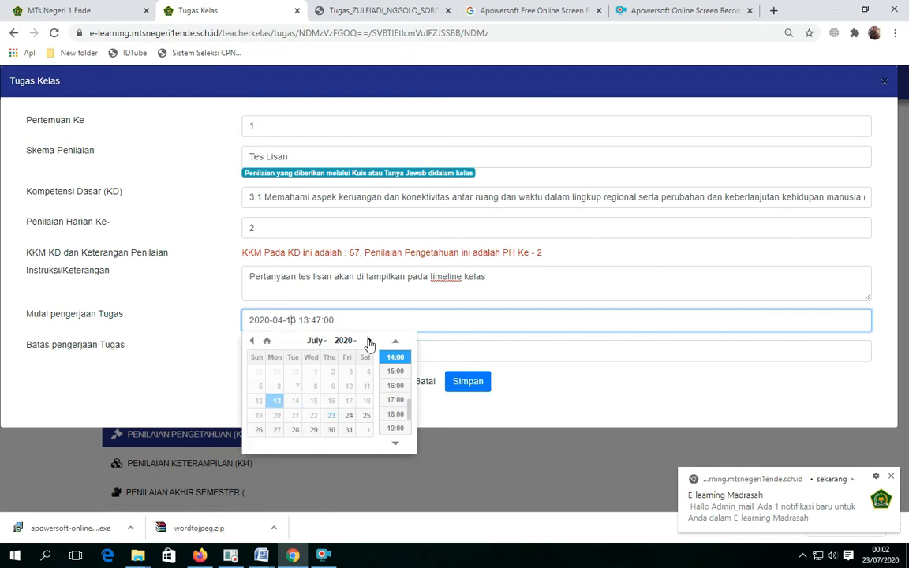
click(369, 341)
click(251, 341)
click(332, 418)
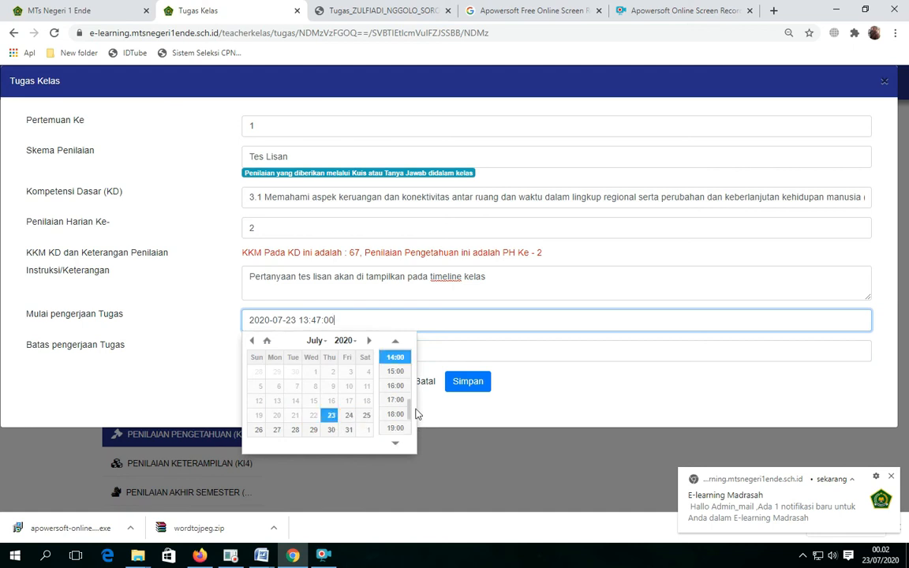
drag(407, 405, 410, 359)
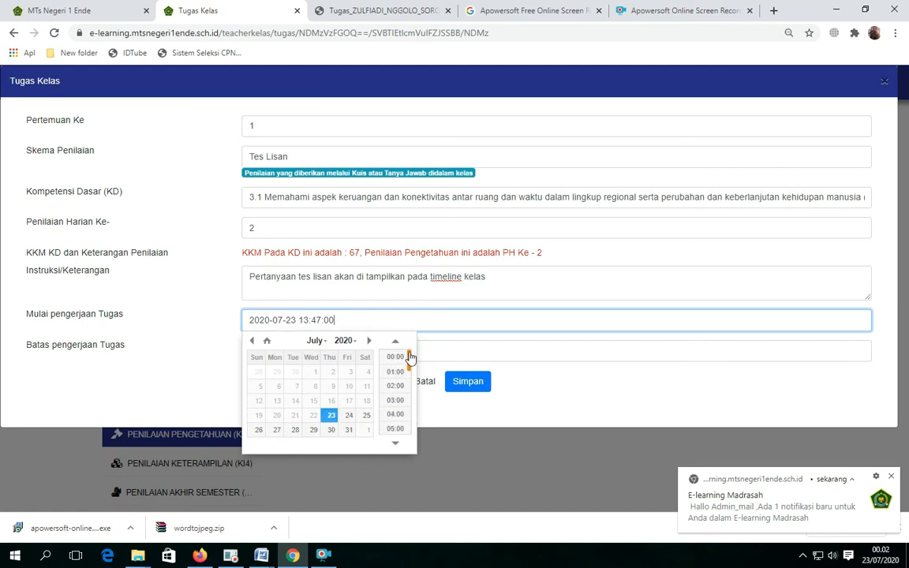
click(396, 359)
Step: Change the time in the oral test's Batas pengerjaan Tugas to 23:00:00
click(298, 350)
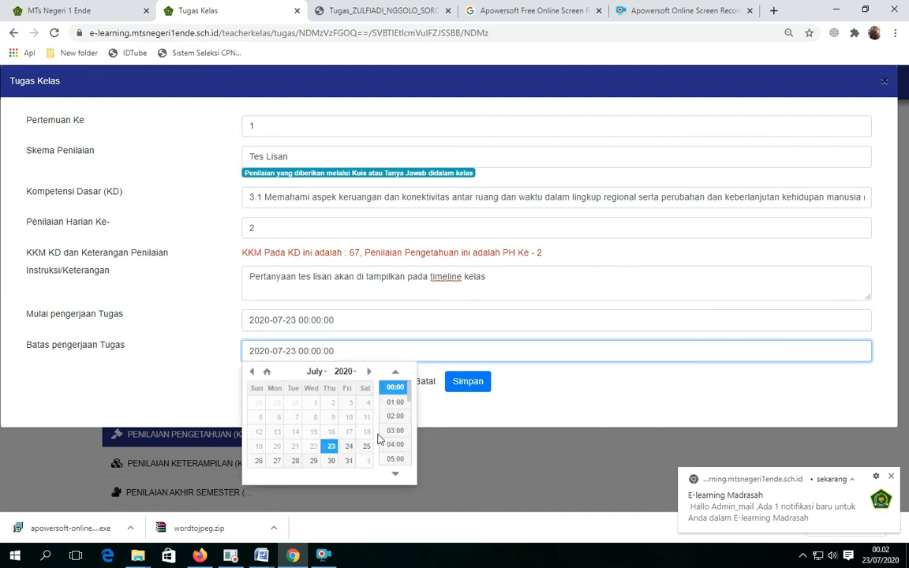
drag(408, 400, 407, 473)
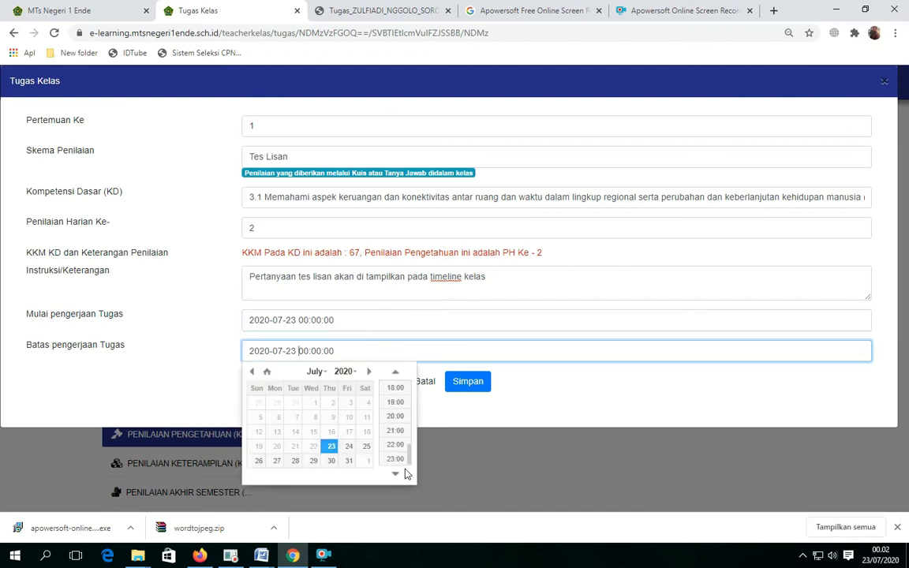
click(395, 458)
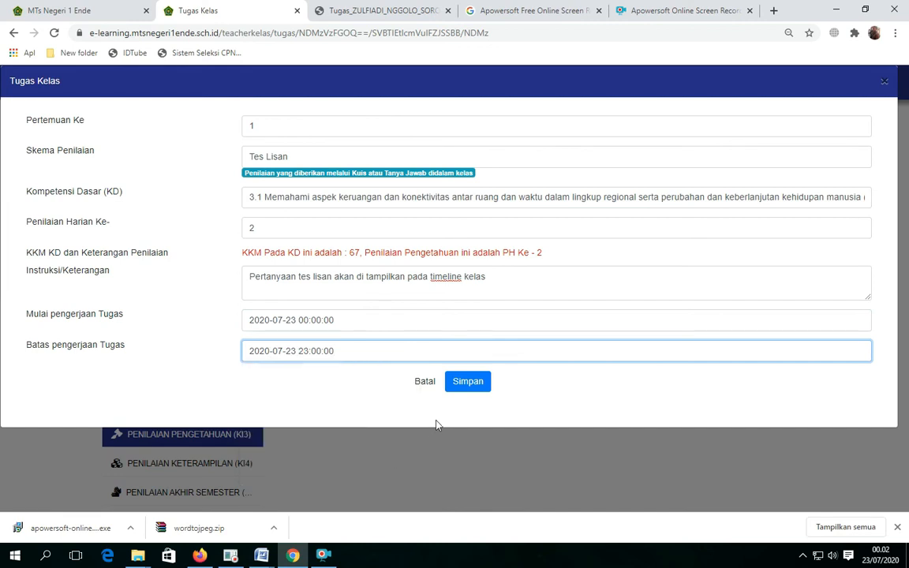
Step: Save the oral test assessment and review the students' grade entry fields in its results
click(465, 382)
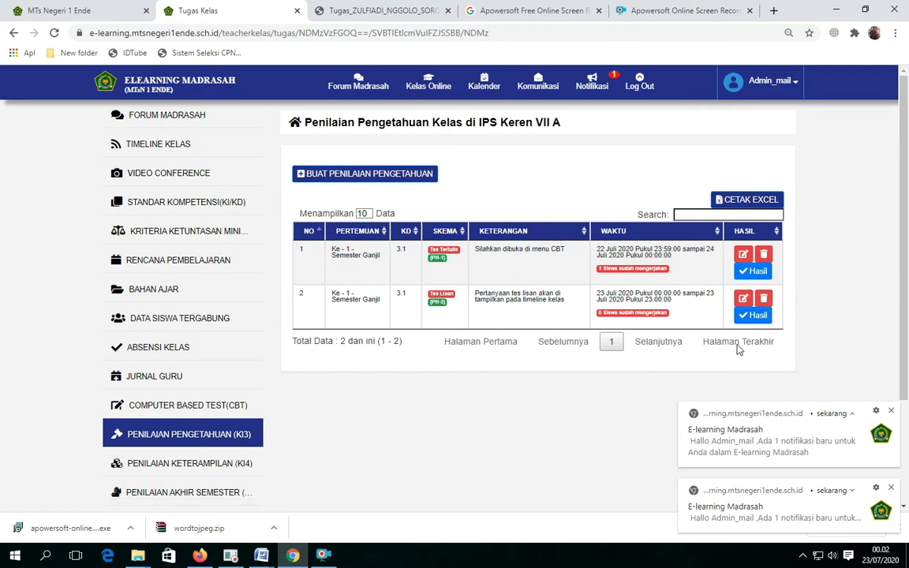
click(755, 315)
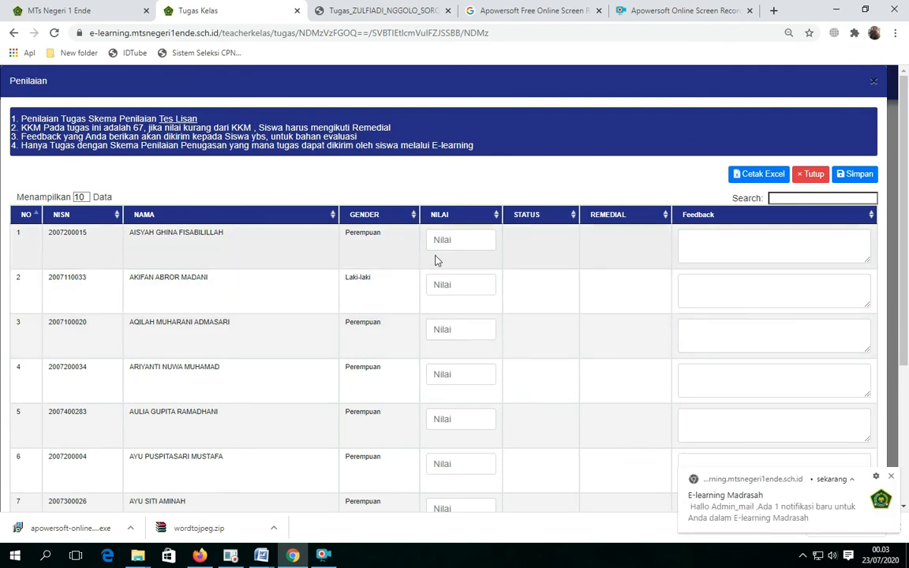
click(435, 240)
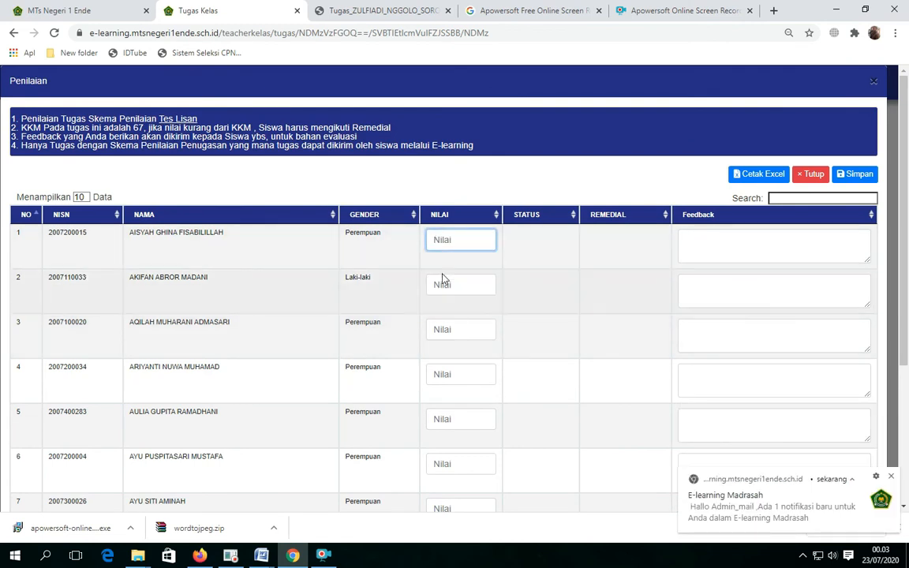
click(442, 284)
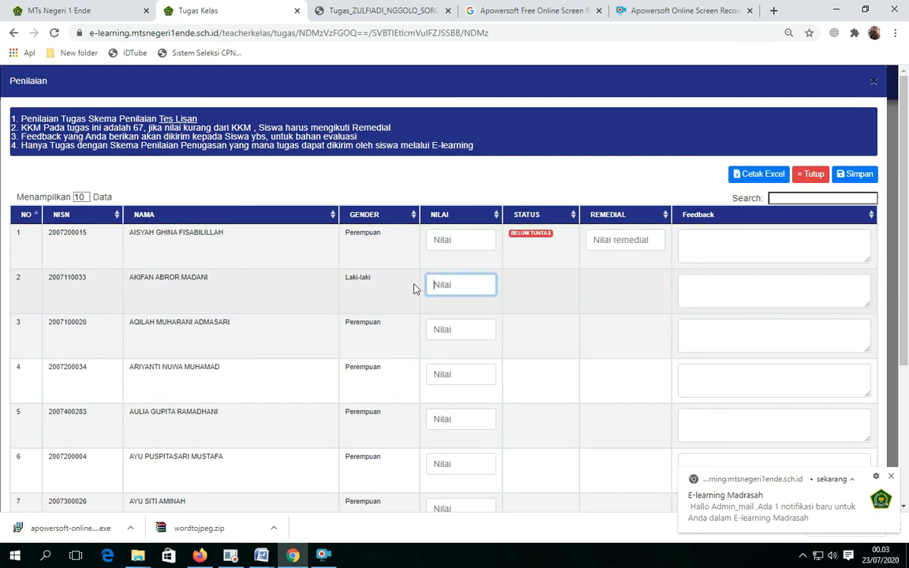
drag(200, 119, 22, 119)
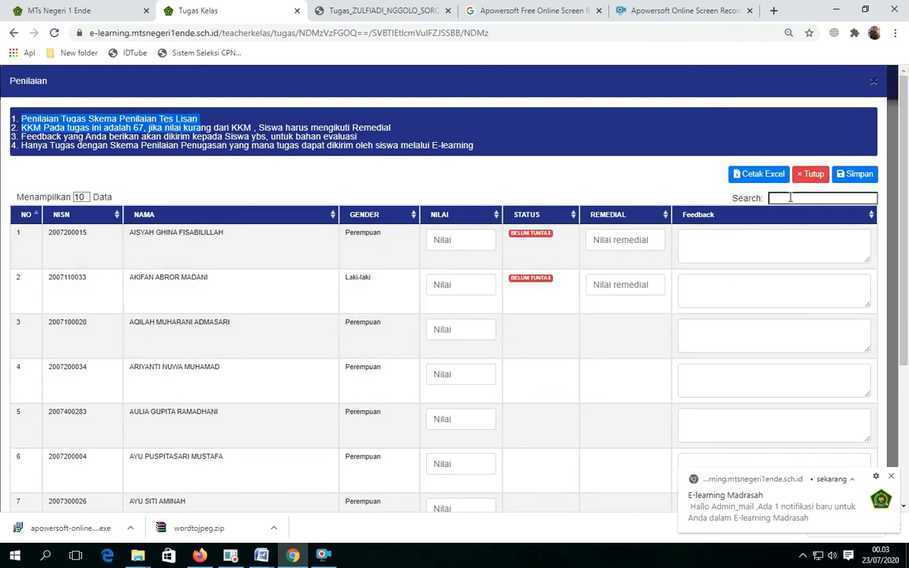
click(809, 176)
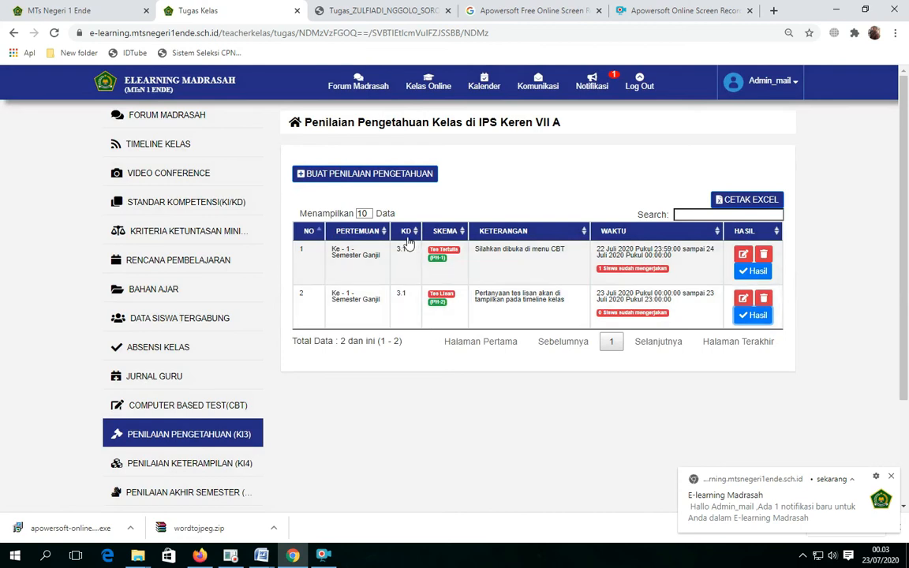
Step: Start a new knowledge assessment for Pertemuan 1 with the assessment scheme Penugasan
click(369, 174)
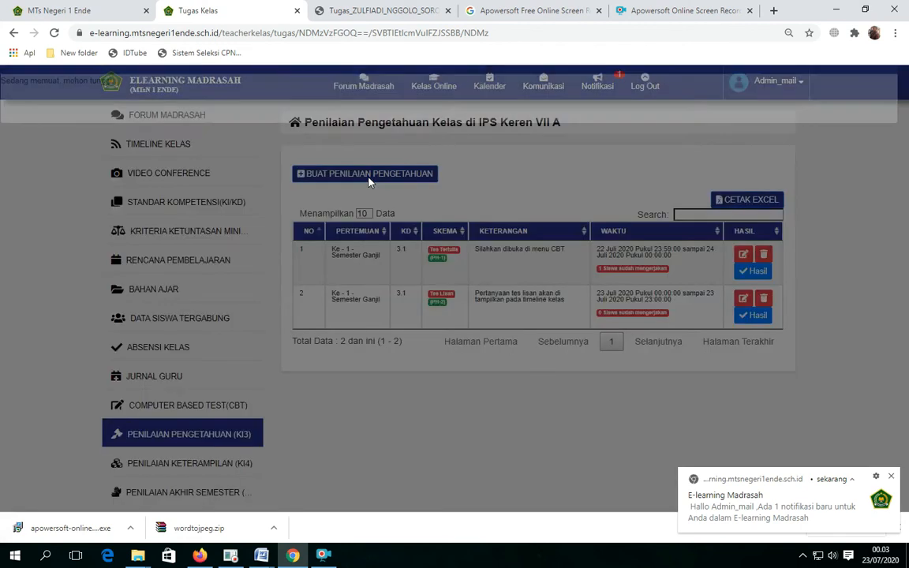
click(320, 136)
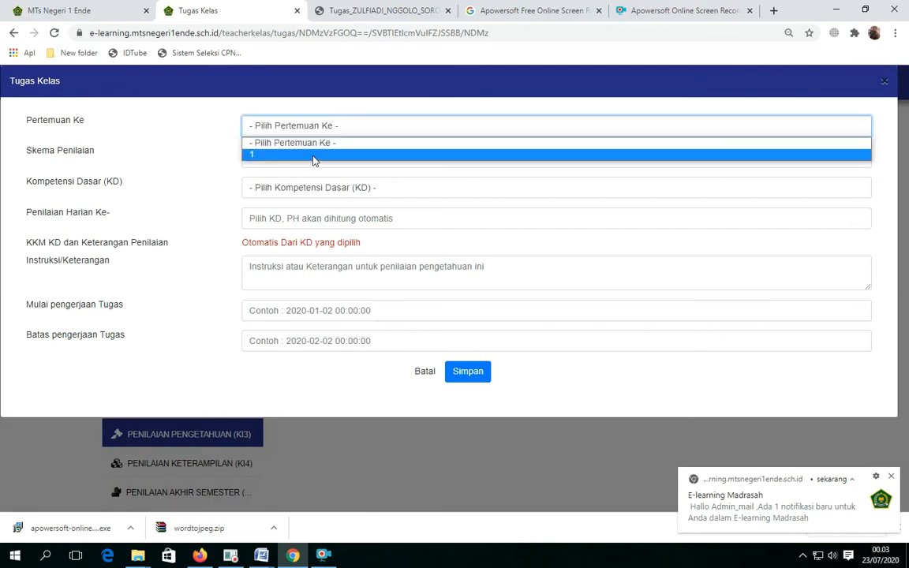
click(341, 155)
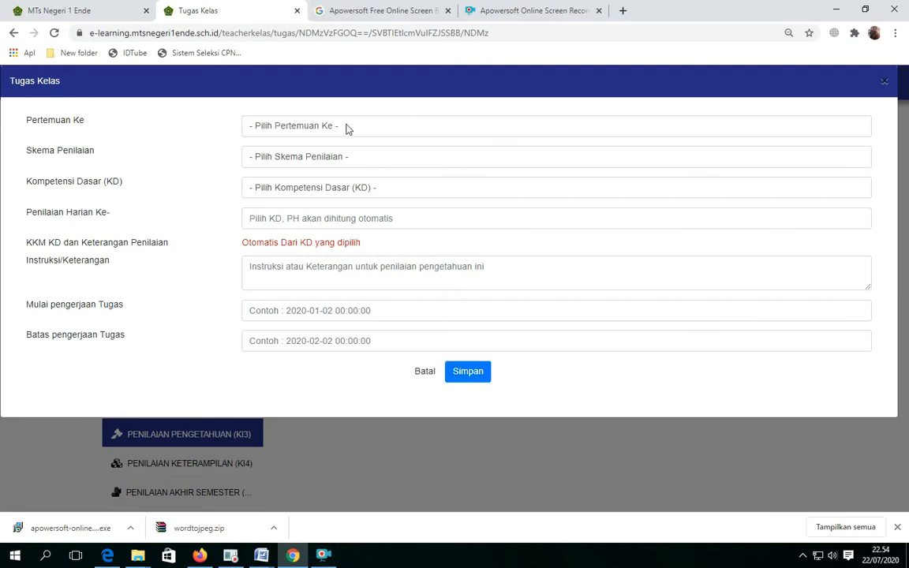
click(347, 129)
click(316, 157)
click(340, 161)
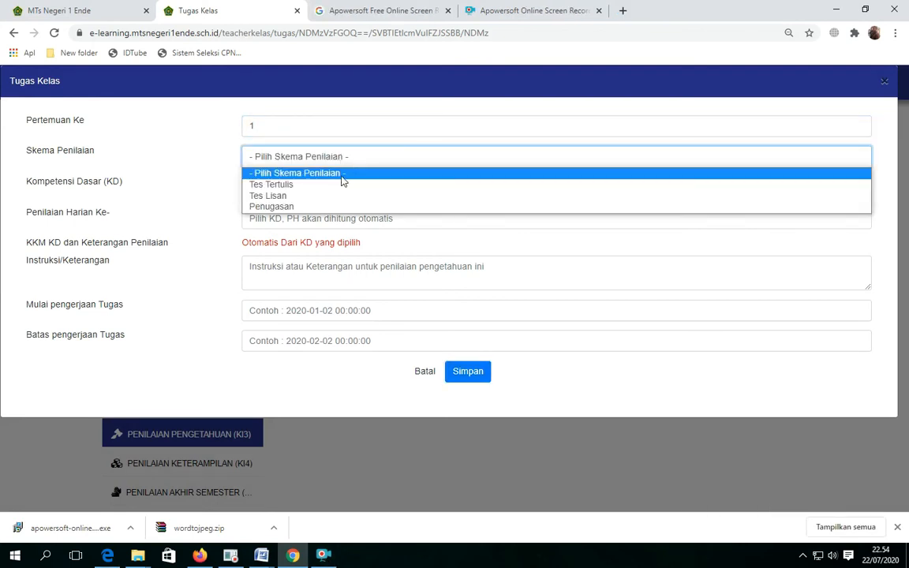
click(323, 207)
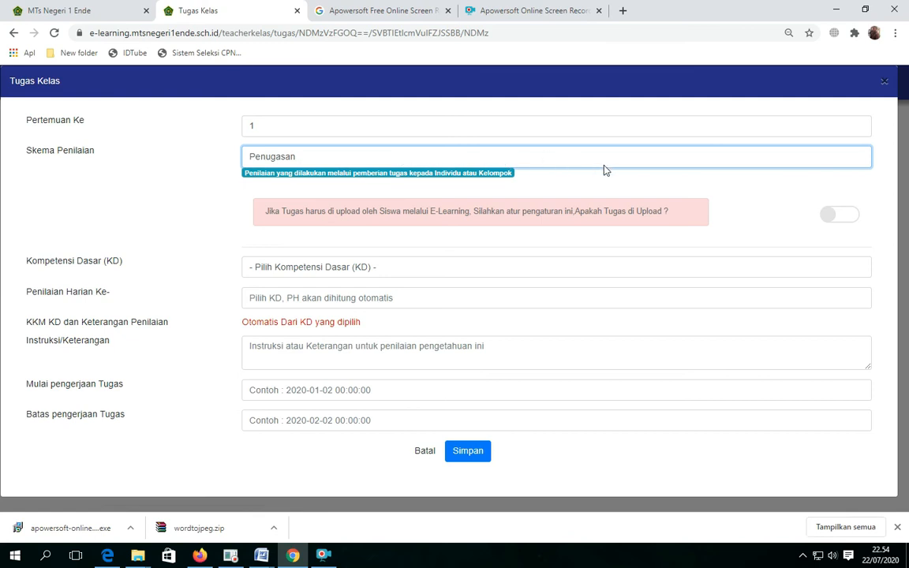
click(314, 156)
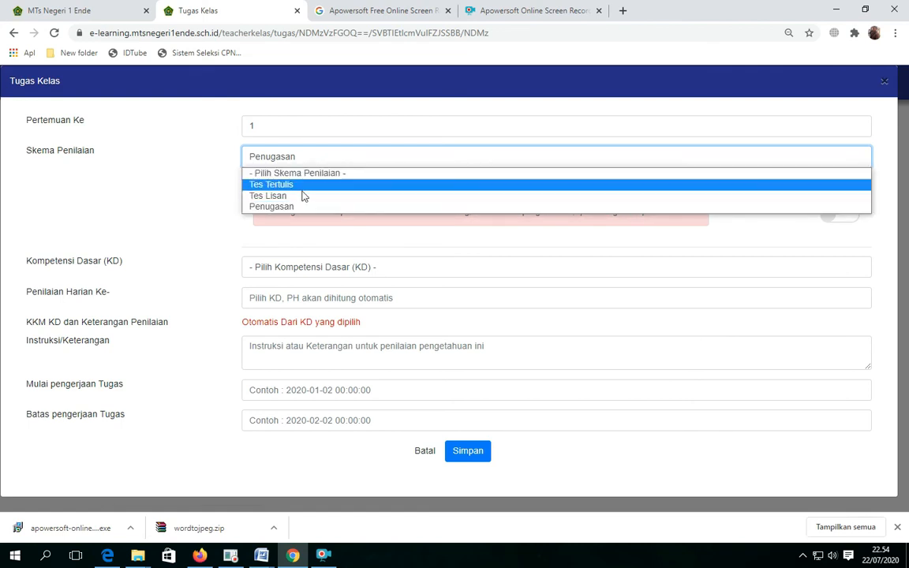
click(291, 206)
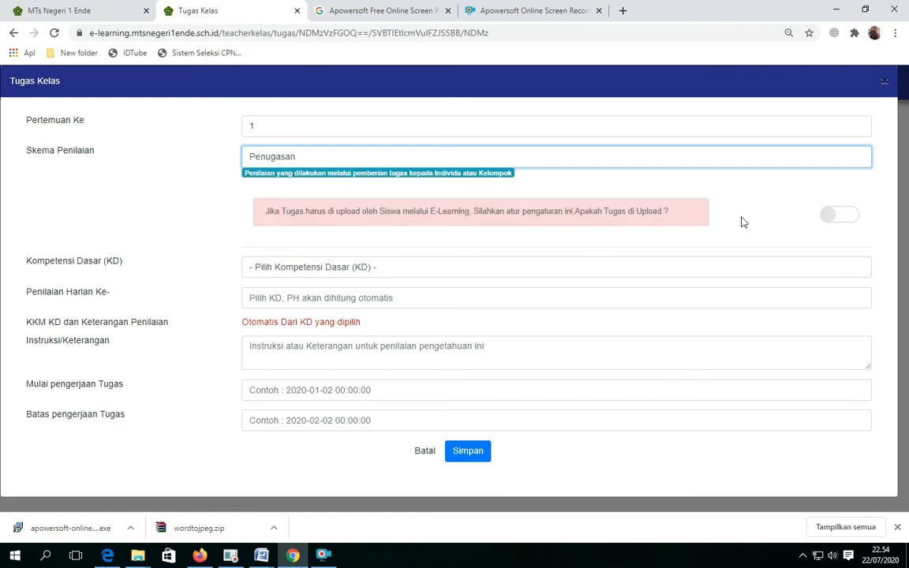
Step: Try the setting that requires students to upload the task, switching it on and back off
click(829, 220)
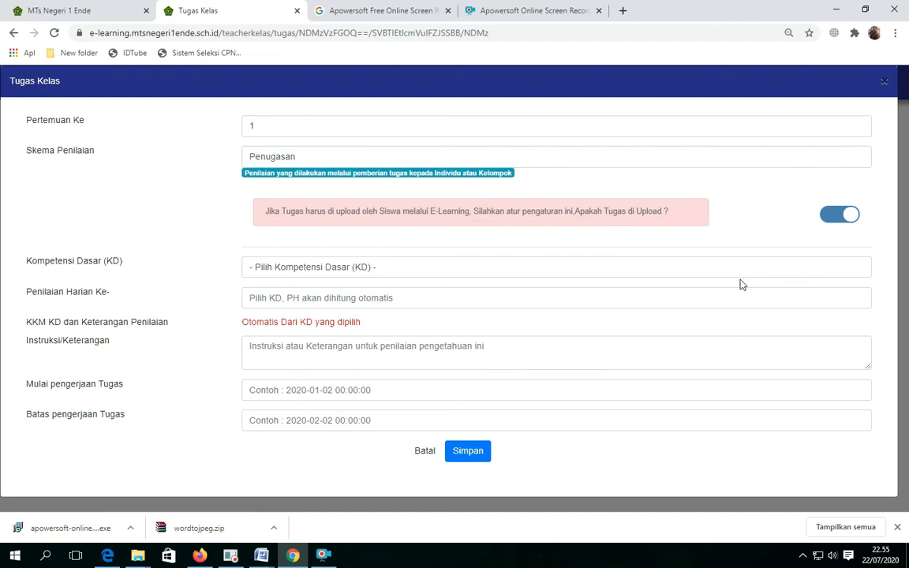
click(835, 218)
double_click(834, 218)
click(853, 220)
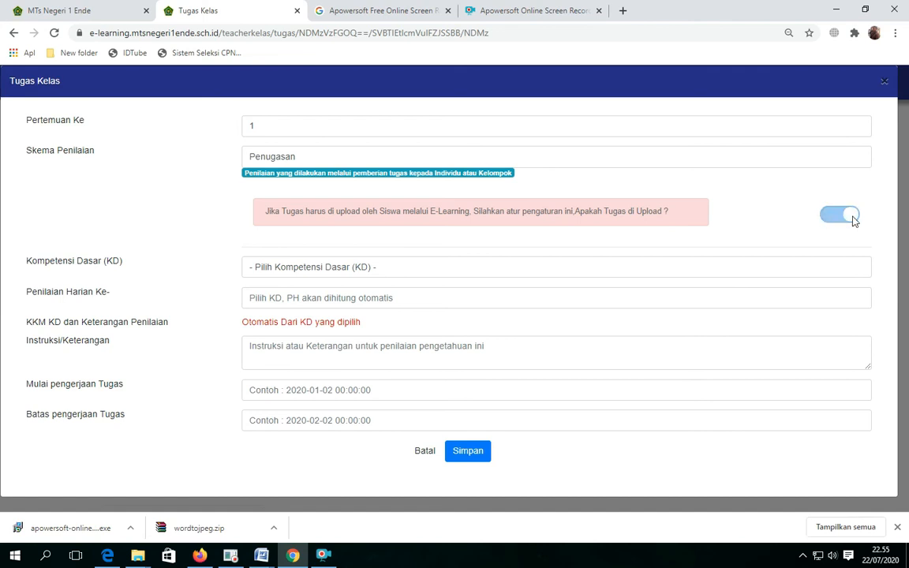
Step: Select Kompetensi Dasar 3.1 and enter the instruction "Jelaskan kondisi saling bergantung yang diperlukan untuk terjadinya interaksi keruangan!"
click(341, 270)
click(299, 295)
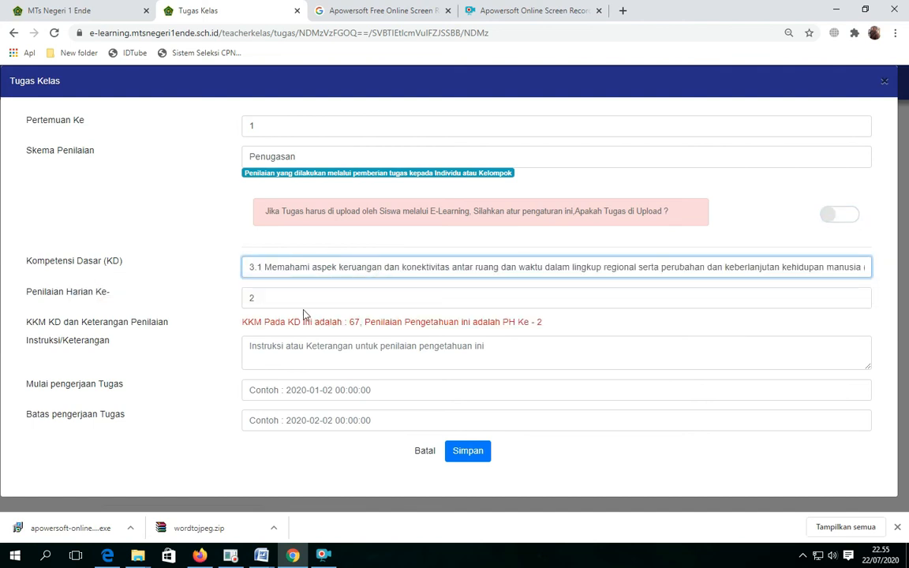
click(280, 349)
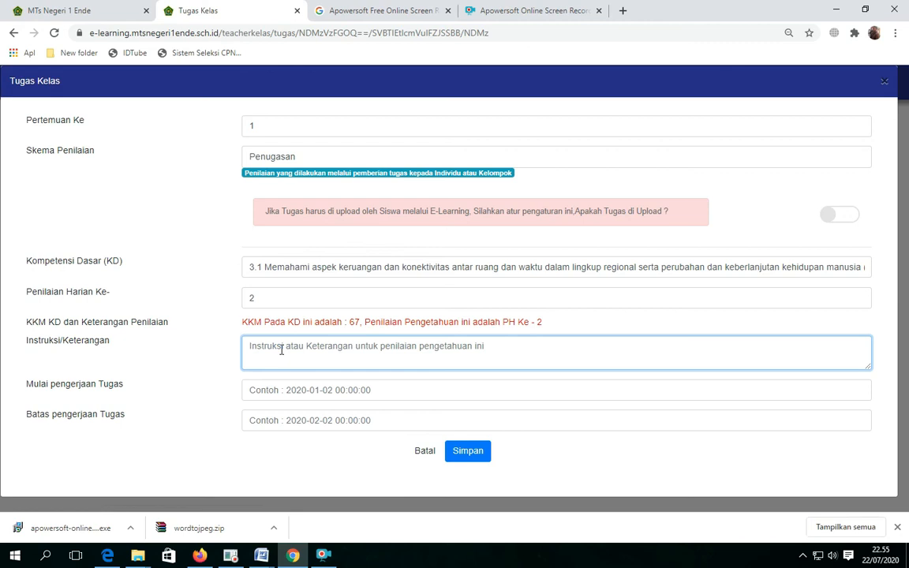
click(323, 555)
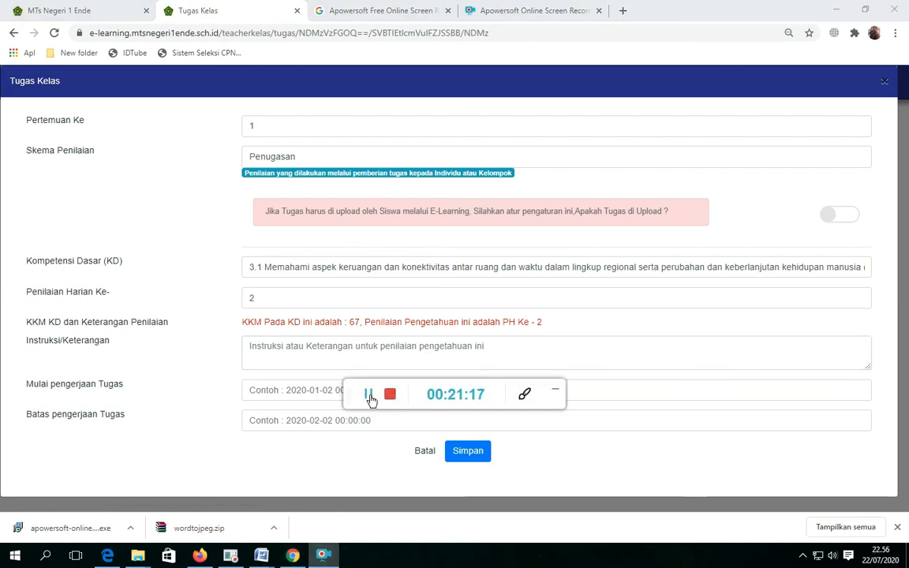
click(347, 348)
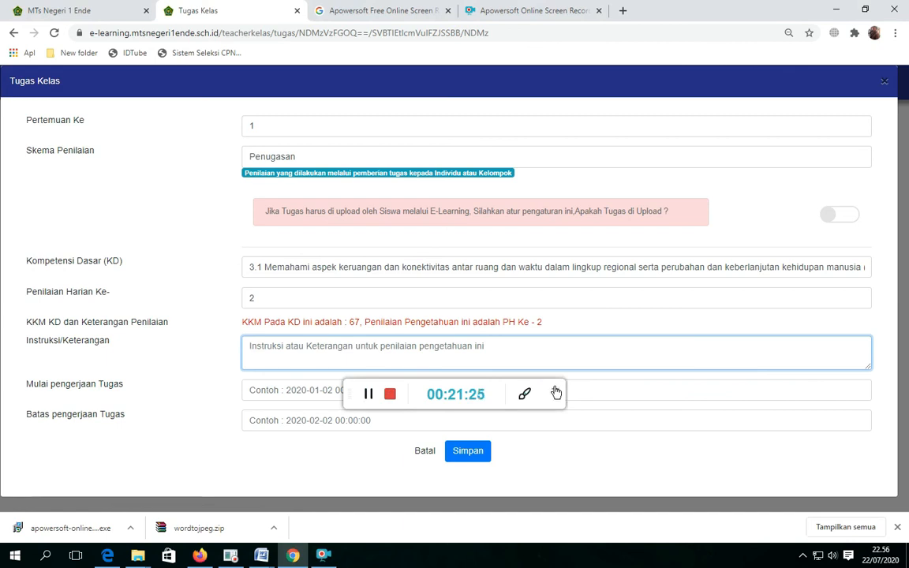
click(555, 392)
text(J)
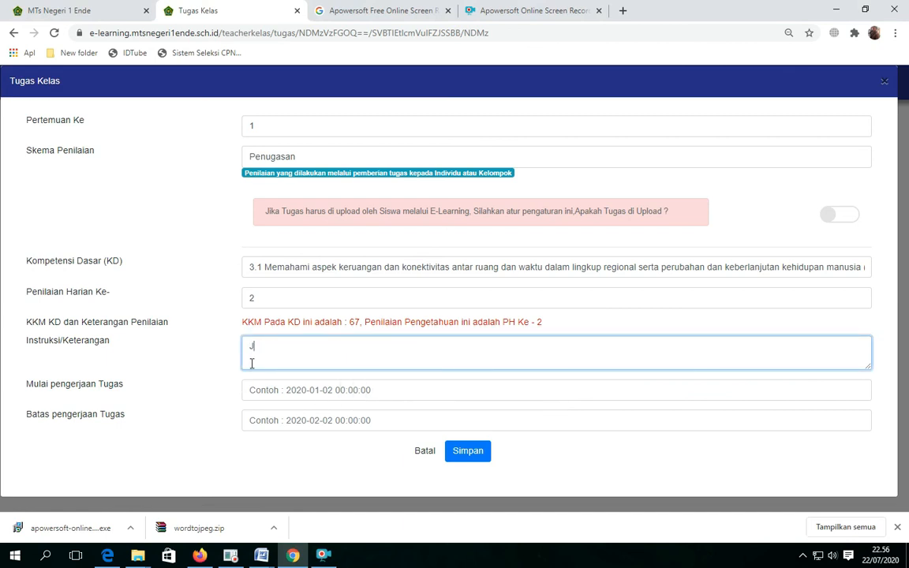
text(elaskan)
key(ctrl+v)
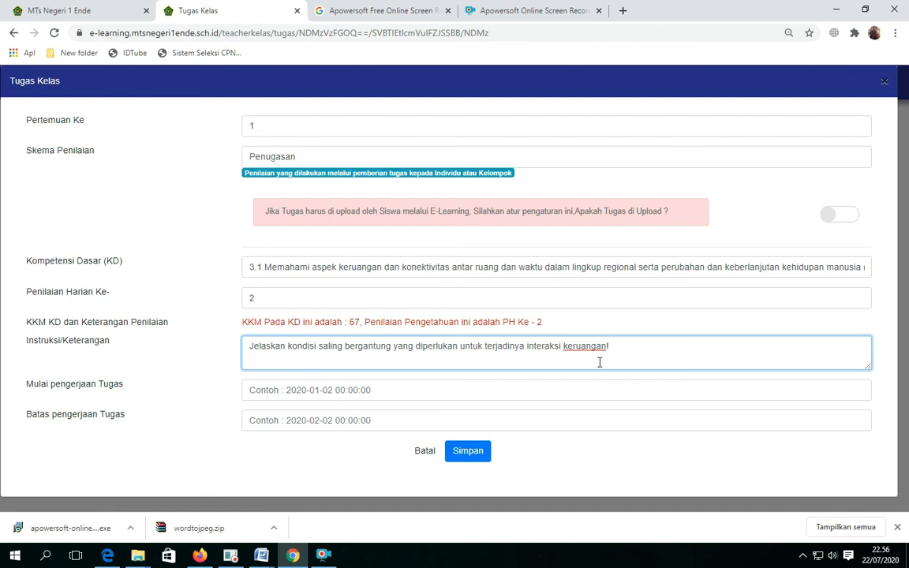
Step: Add the instruction "Silahkan di tulis tangan kemudian di foto dan di upload atau di ketik ke word dan di uoload" after a blank line
key(Return)
text(Silahkan di tulis tangan)
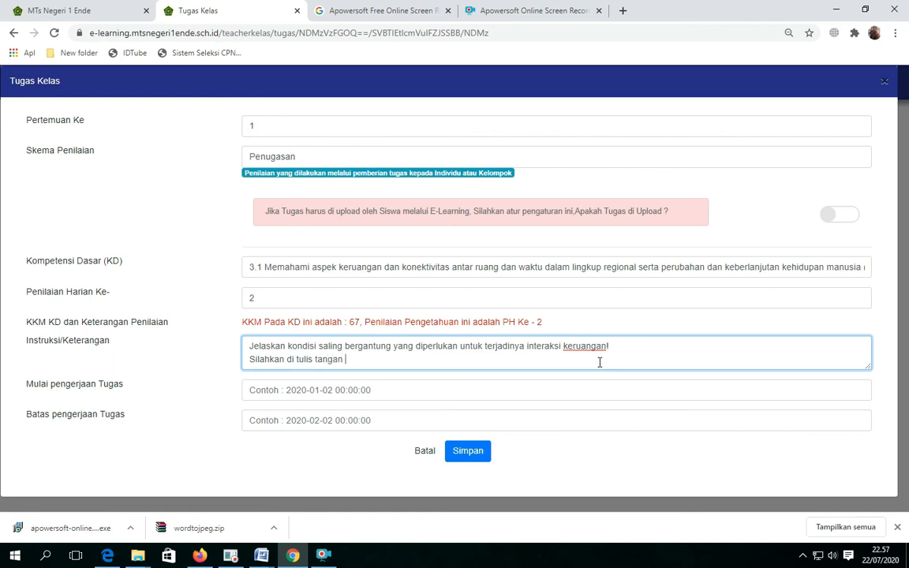
text( kemudian di foto dan di)
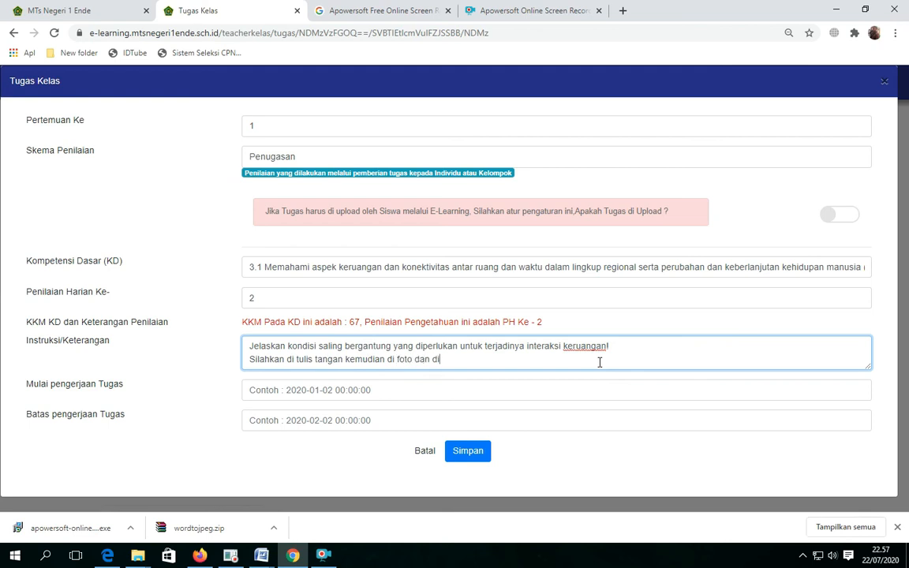
text( upload atau di ketik ke wo)
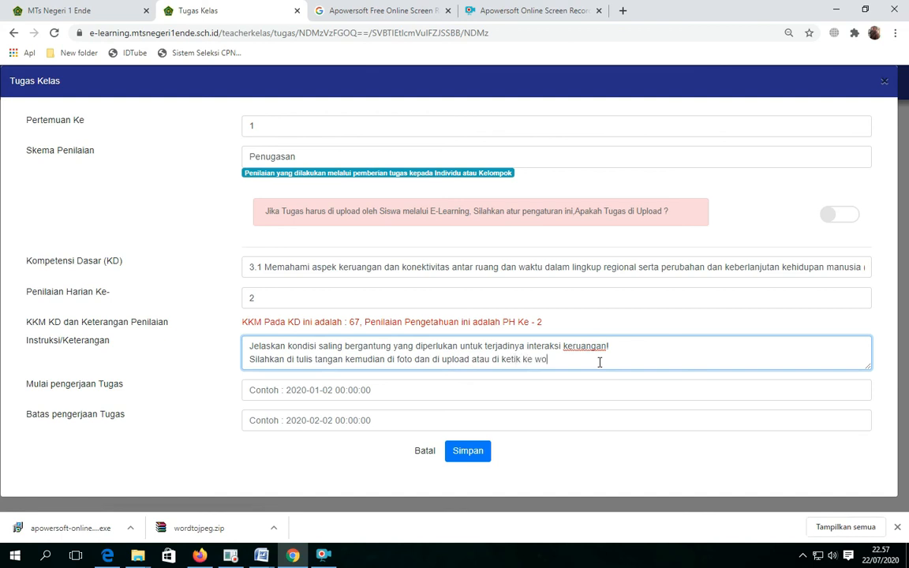
text(rd dan di uoload)
click(248, 359)
key(Return)
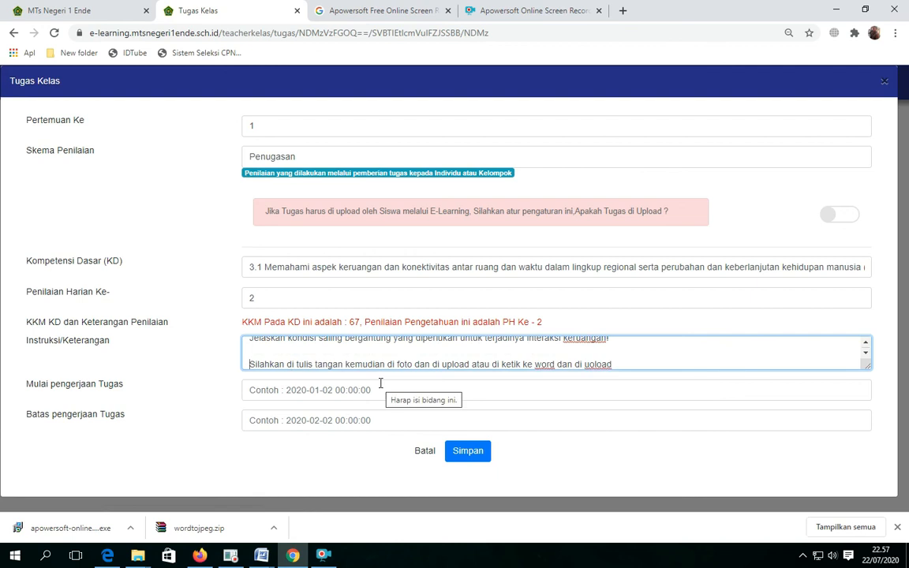
click(292, 392)
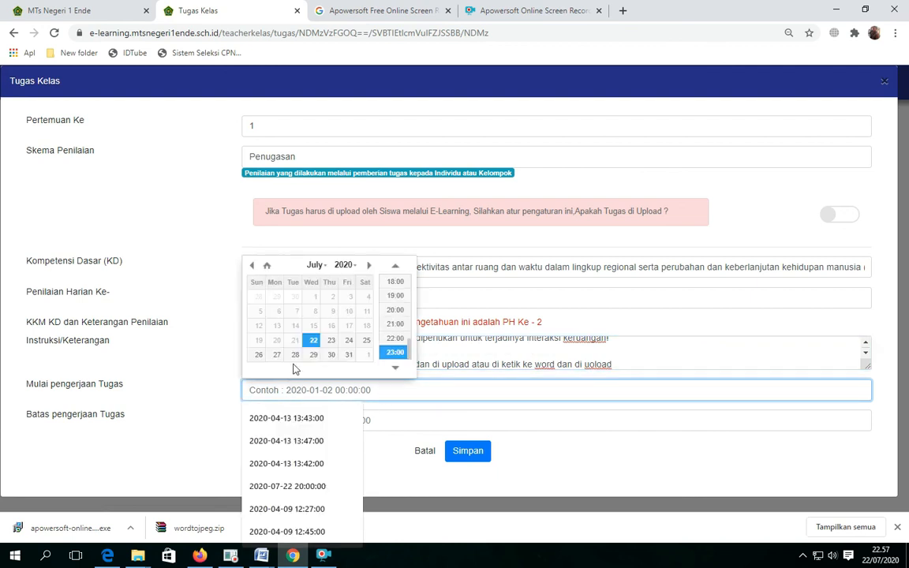
click(313, 341)
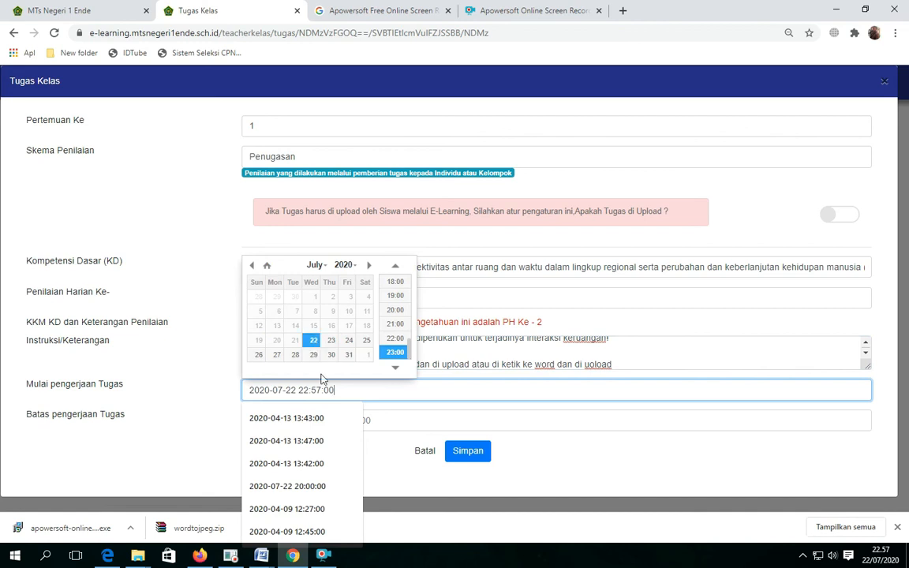
click(316, 421)
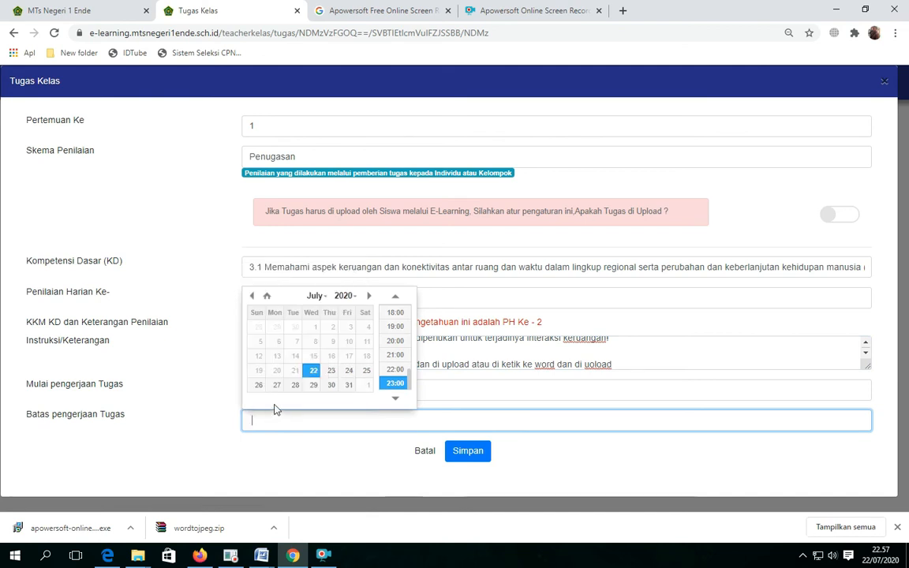
click(331, 370)
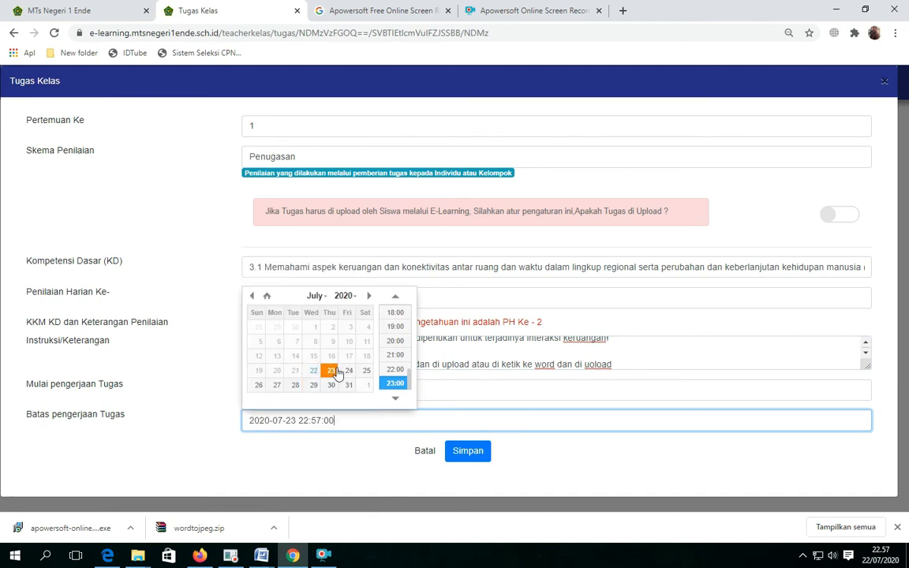
click(461, 411)
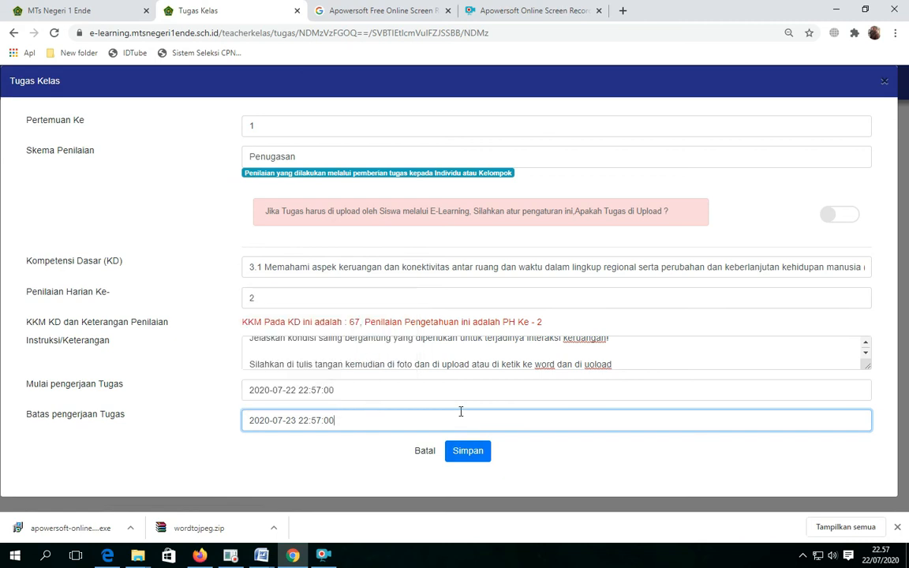
click(468, 452)
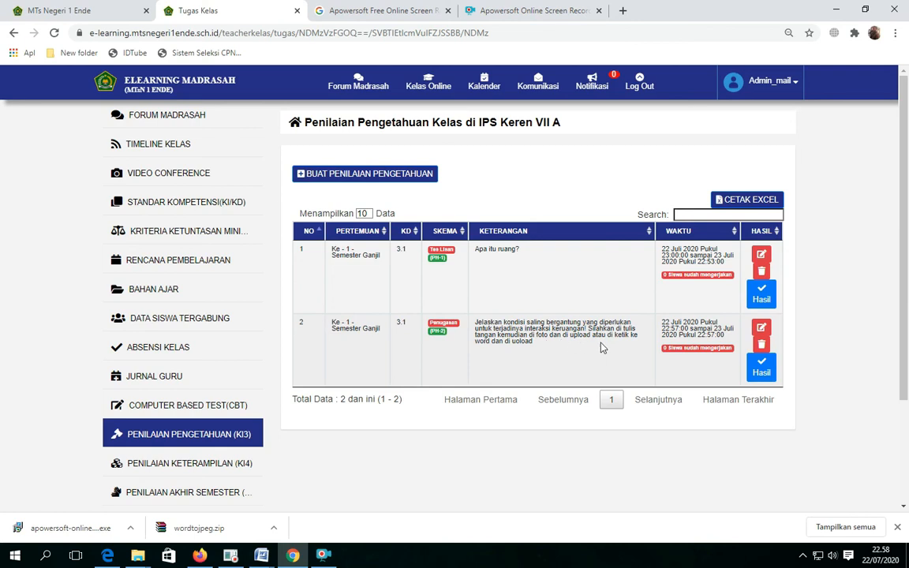
Step: Review the student grade sheet in the Penugasan assessment's results and close it
click(757, 369)
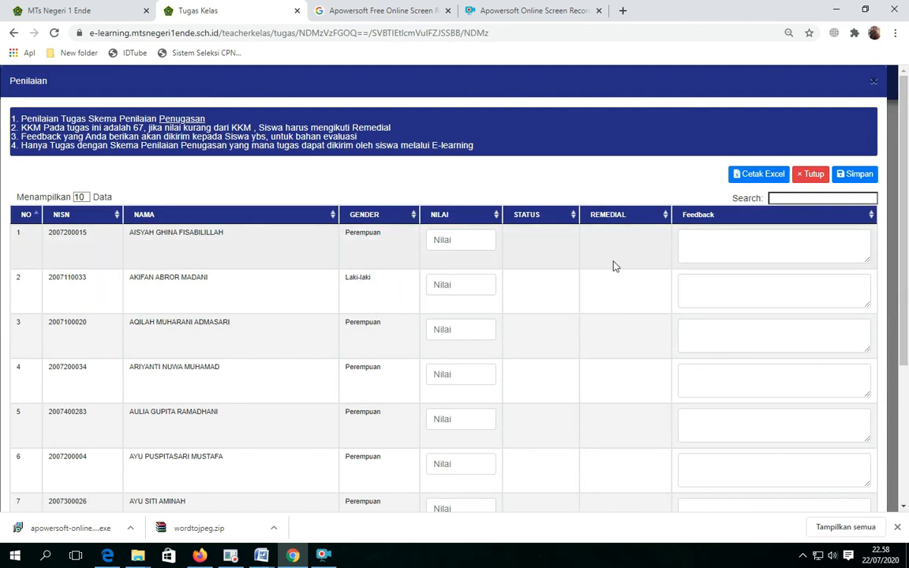
click(810, 175)
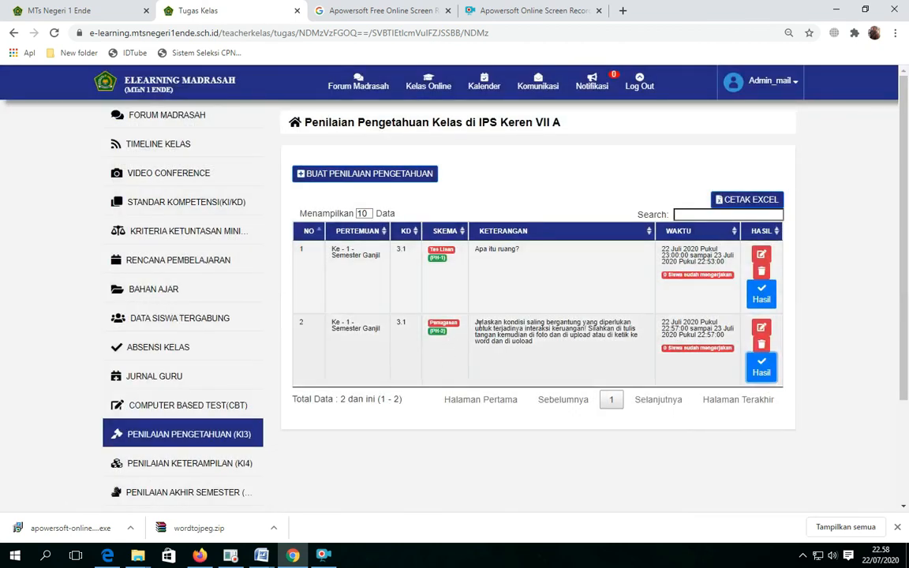
click(324, 556)
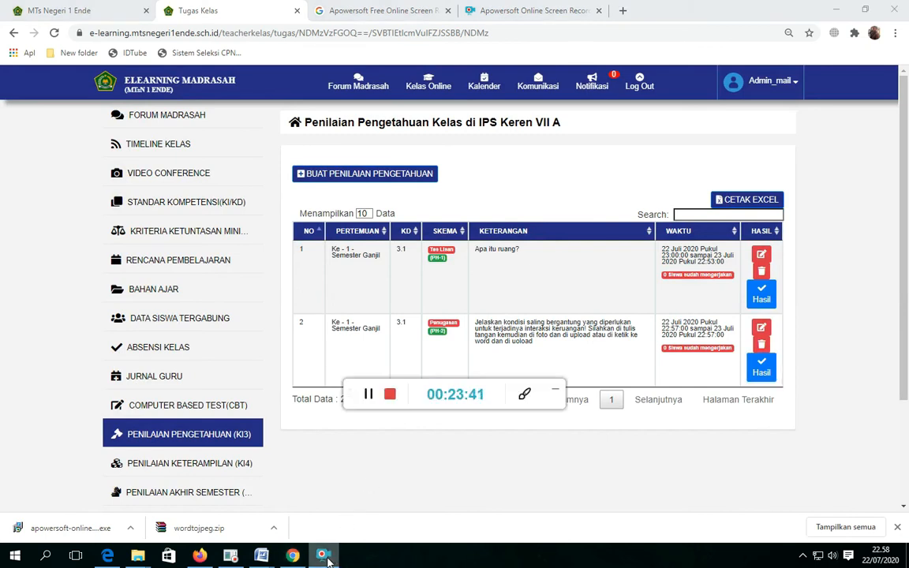
click(367, 393)
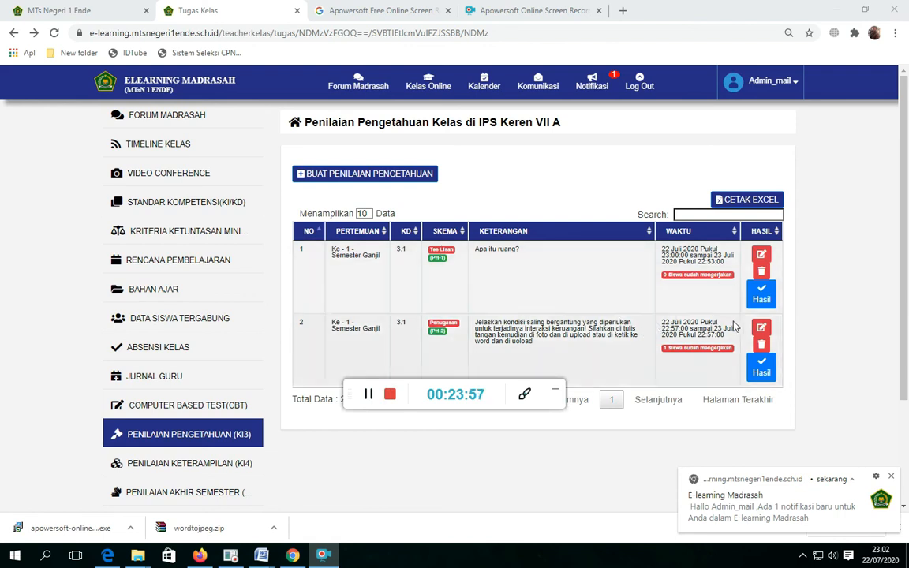
Step: Open the results of the Penugasan assessment and show 100 entries per page in the grade sheet
click(761, 373)
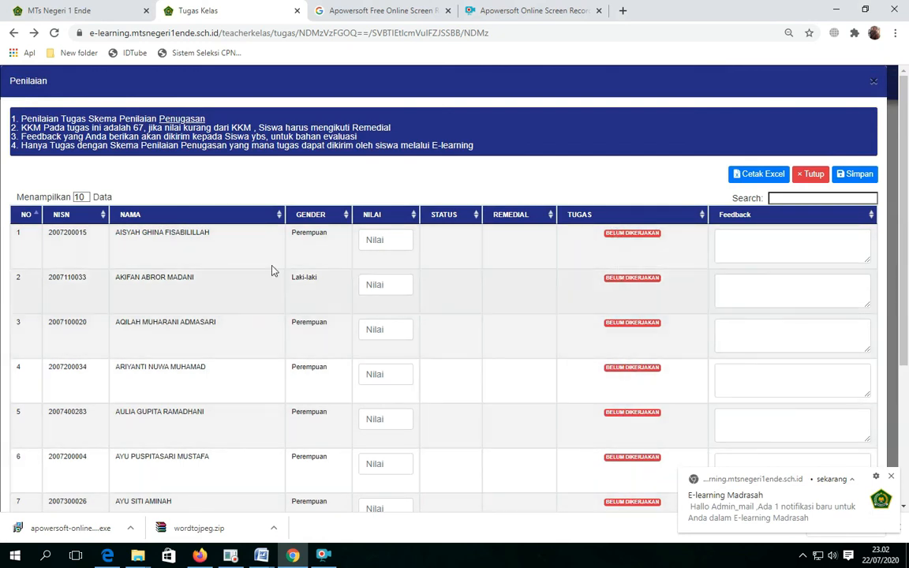
click(88, 198)
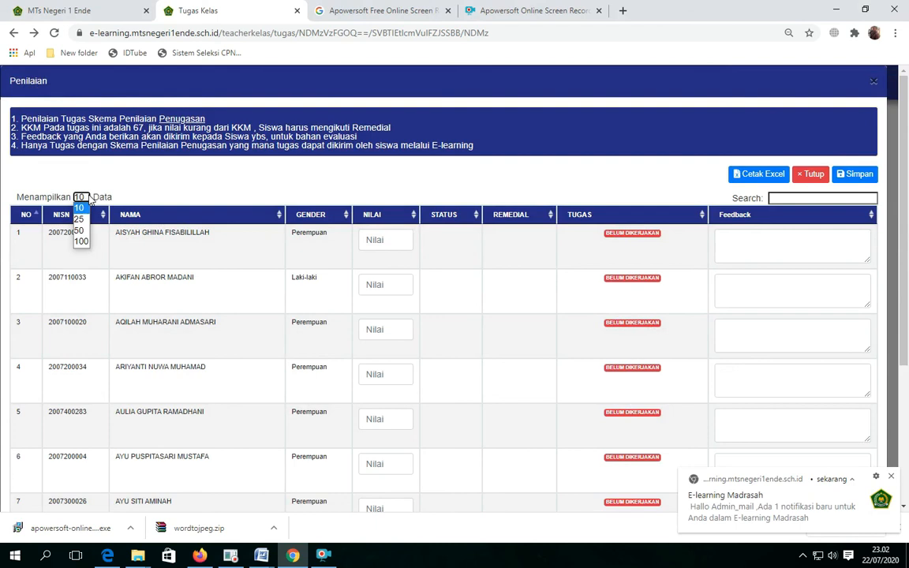
click(81, 241)
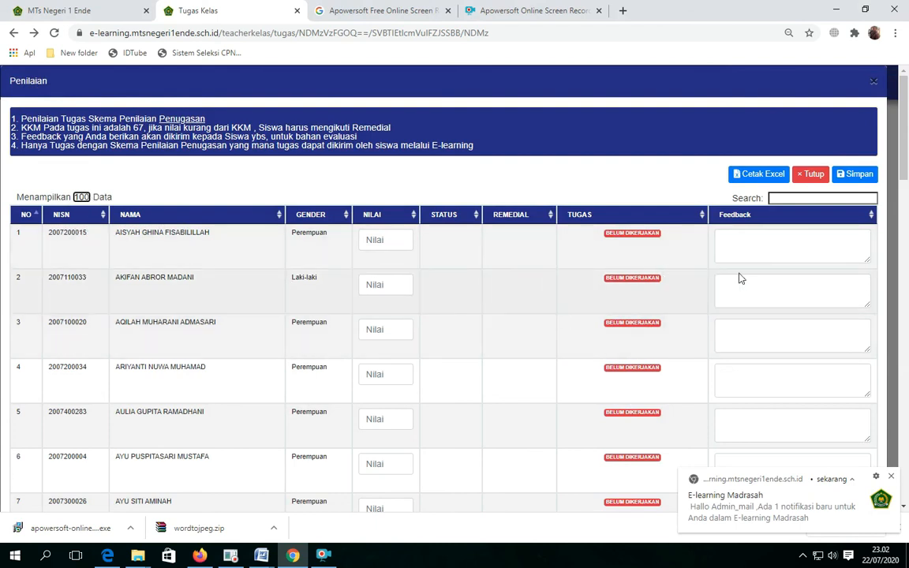
Step: View the assignment submitted by the student in row 36 and return to the grade sheet
scroll(684, 290, down, 13)
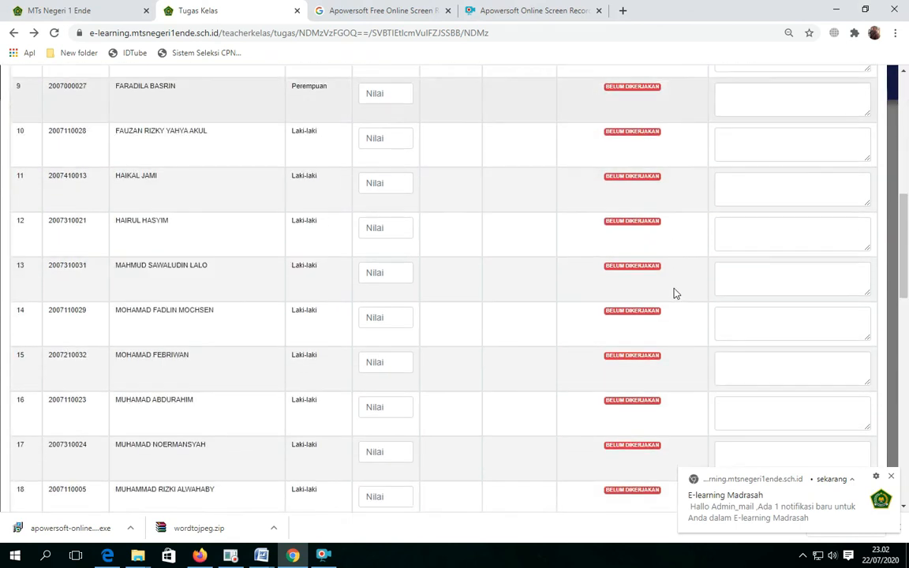
scroll(673, 294, down, 5)
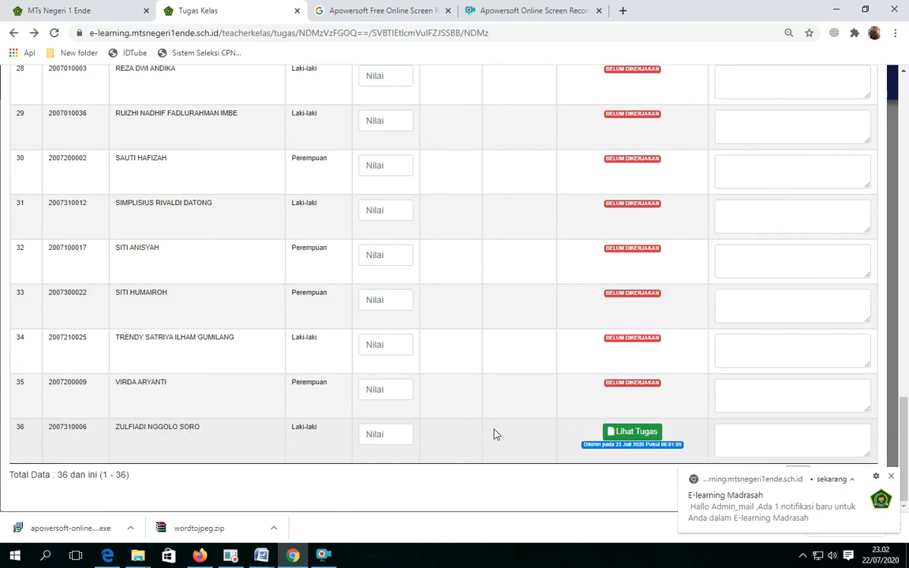
click(642, 433)
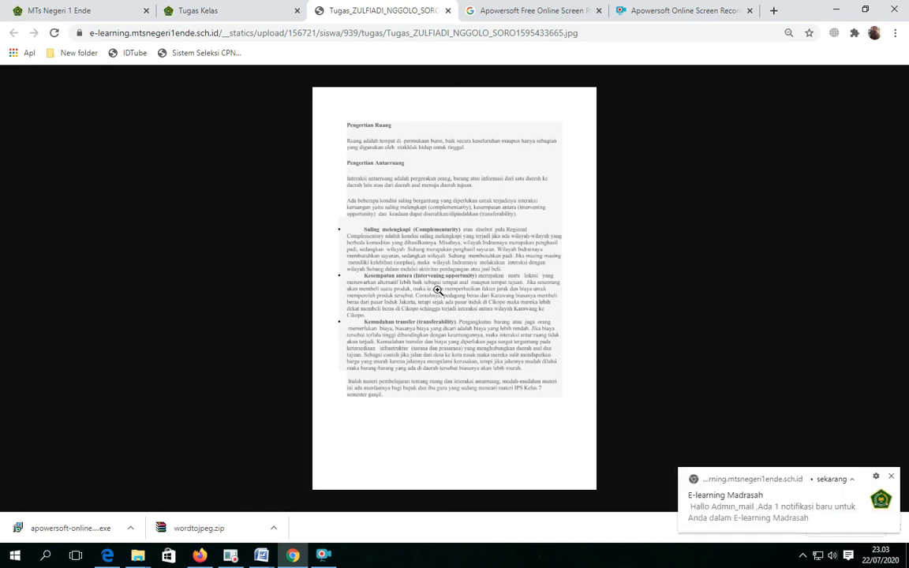
click(247, 9)
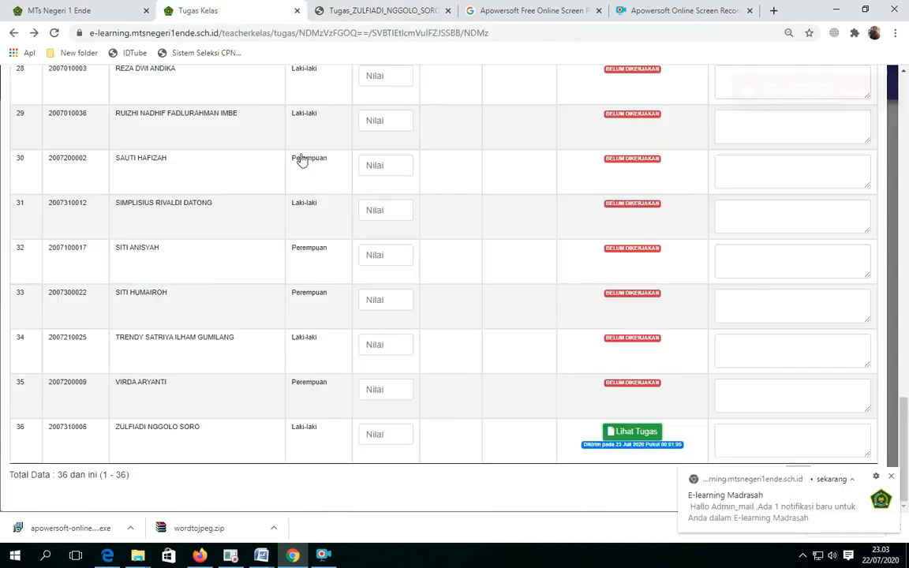
Step: Enter a grade of 78 for the student in row 36 and close the grade sheet
click(380, 432)
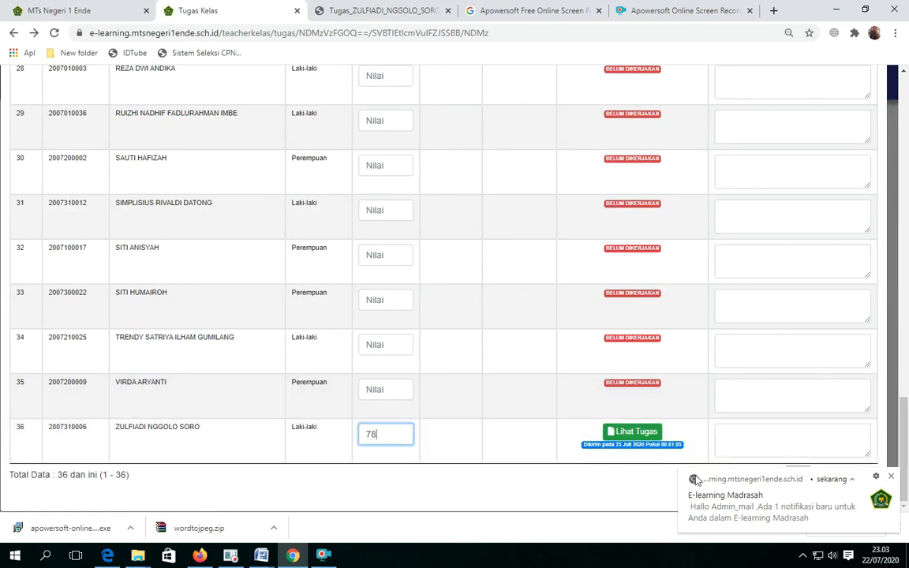
click(890, 476)
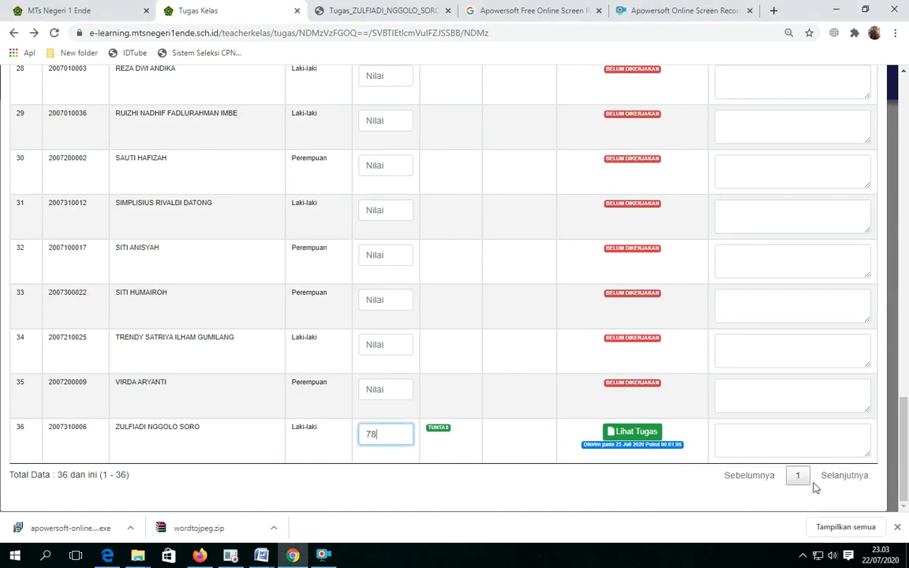
click(493, 362)
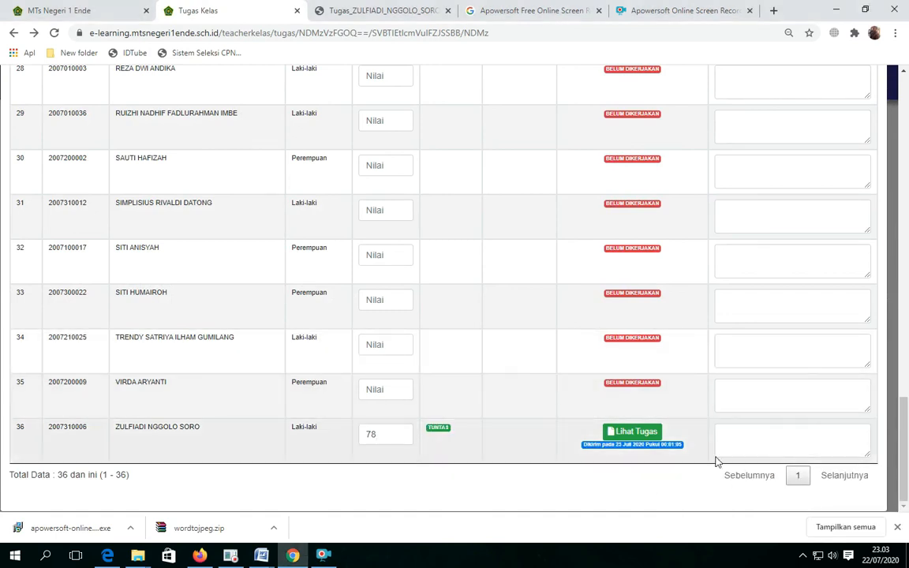
click(789, 441)
scroll(852, 371, up, 15)
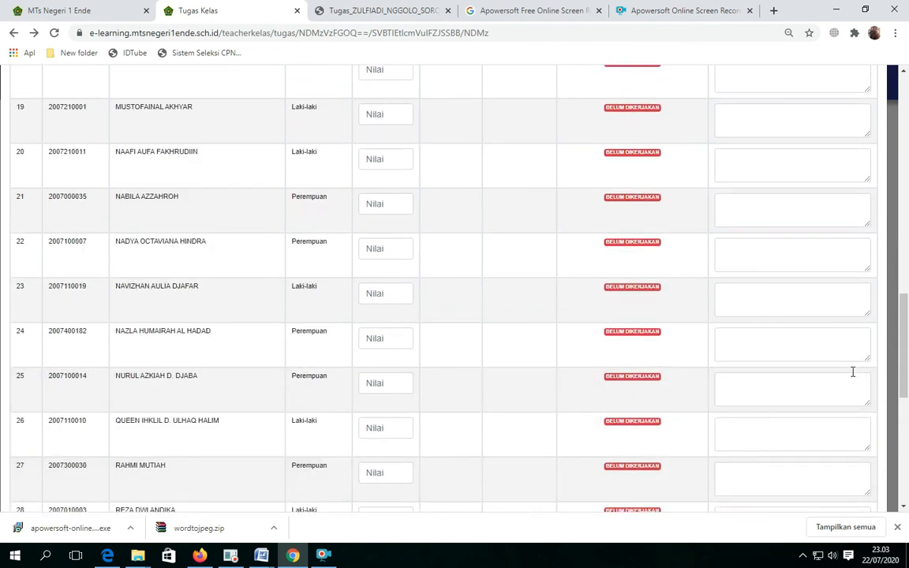
scroll(850, 372, up, 5)
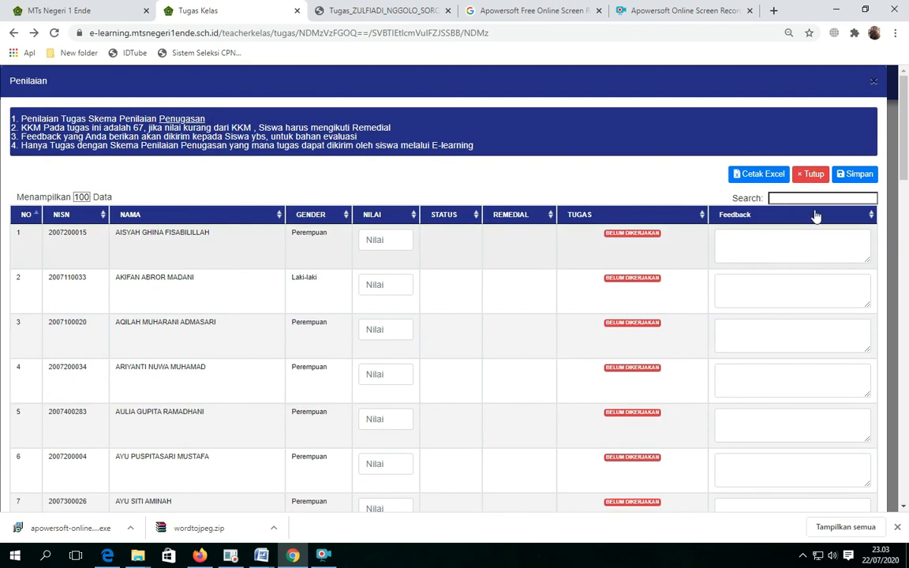
click(814, 175)
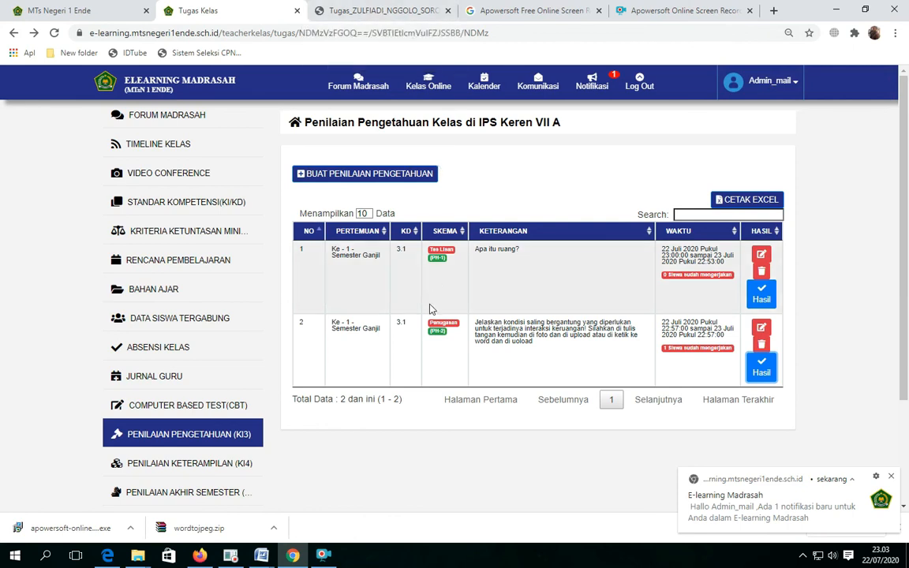
click(324, 557)
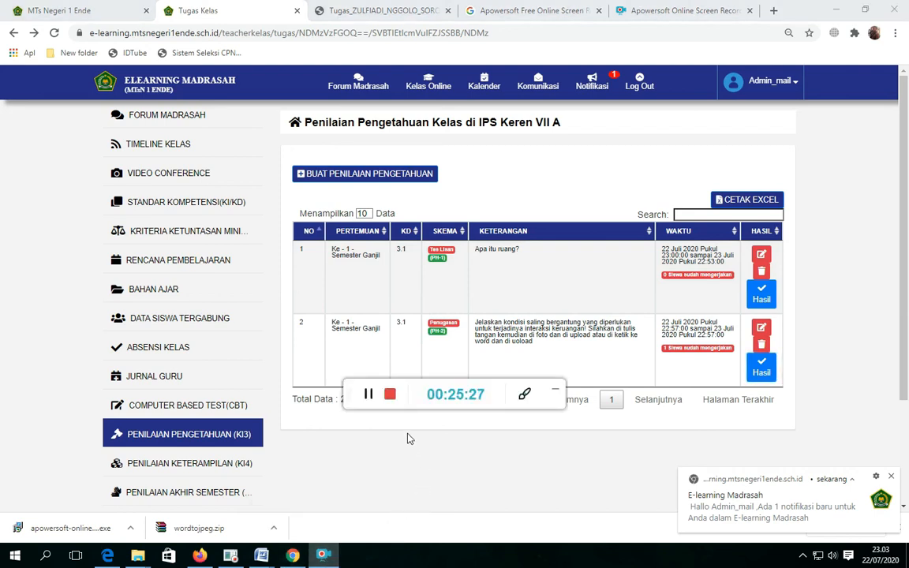
click(390, 394)
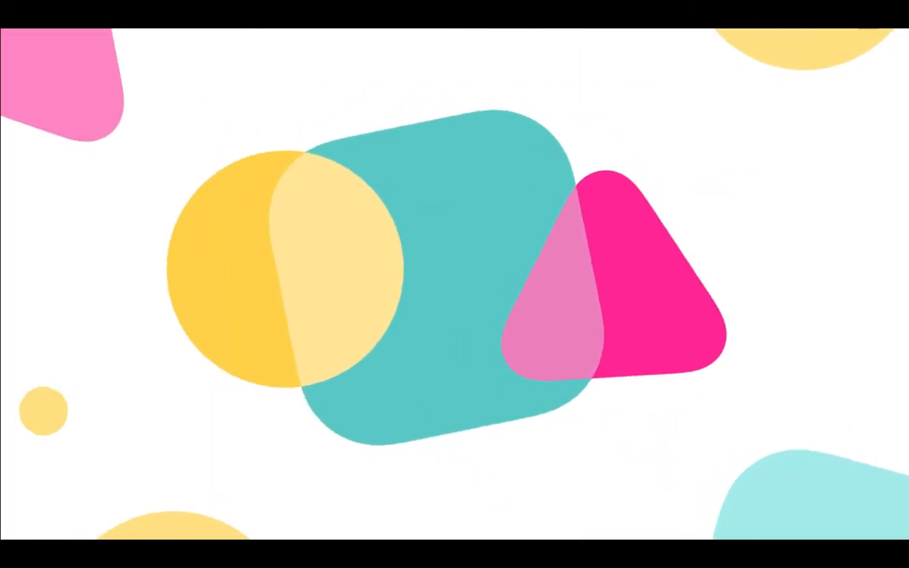